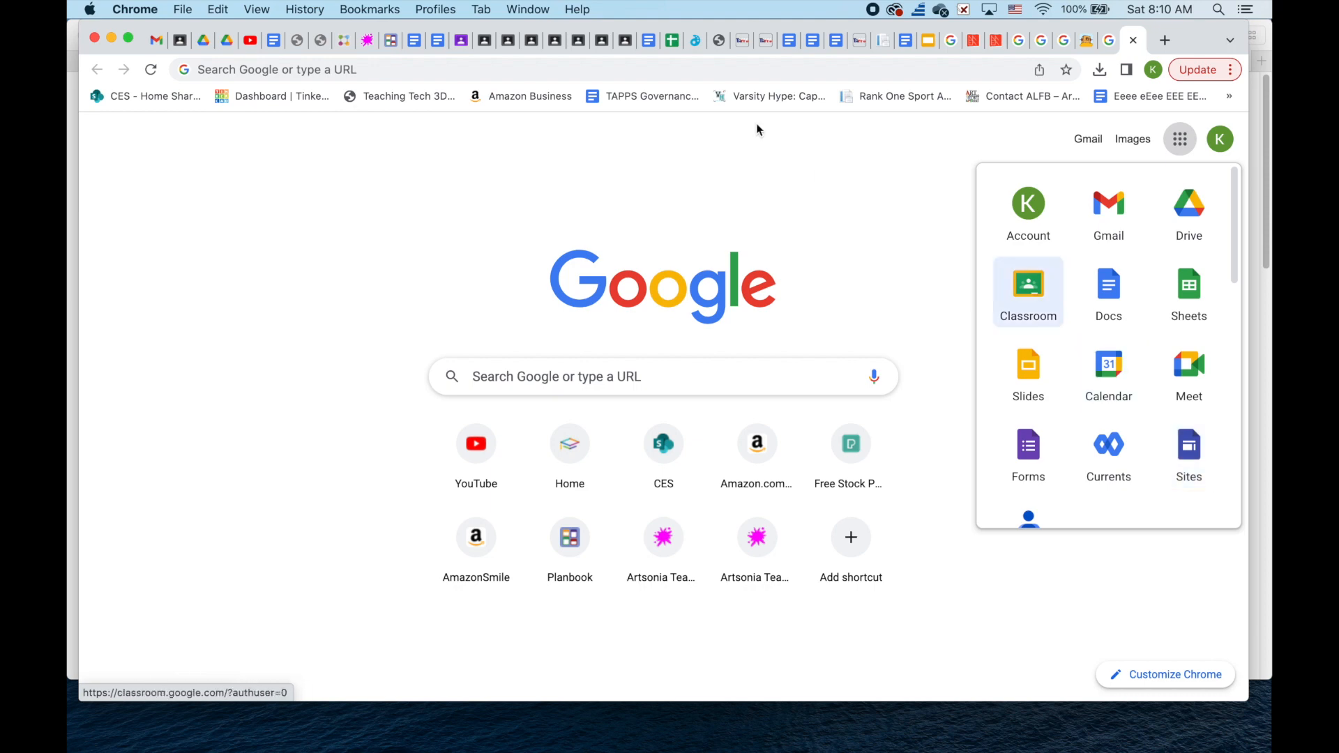
- Search the web for 'google sites' to reach the Google Sites home page
{"action": "left_click", "coordinate": [605, 69]}
{"action": "type", "text": "google site"}
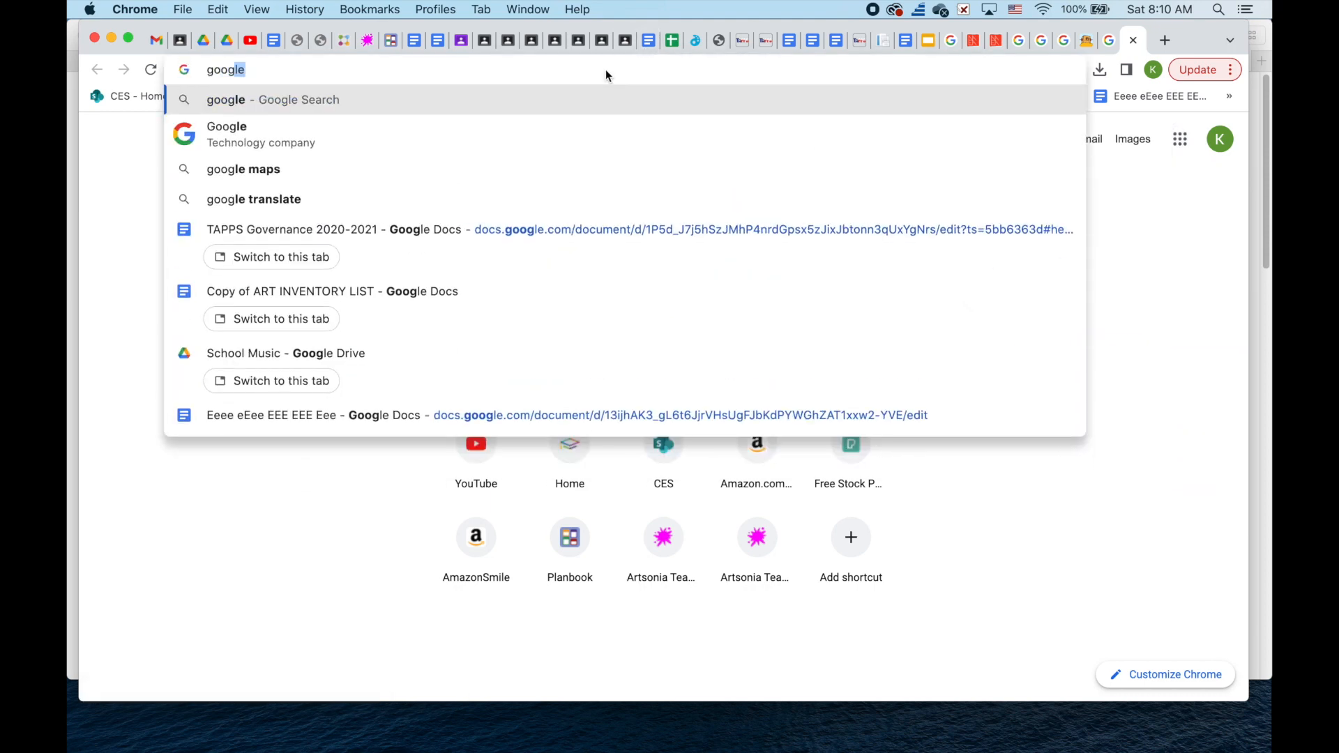
{"action": "type", "text": "s"}
{"action": "key", "text": "Return"}
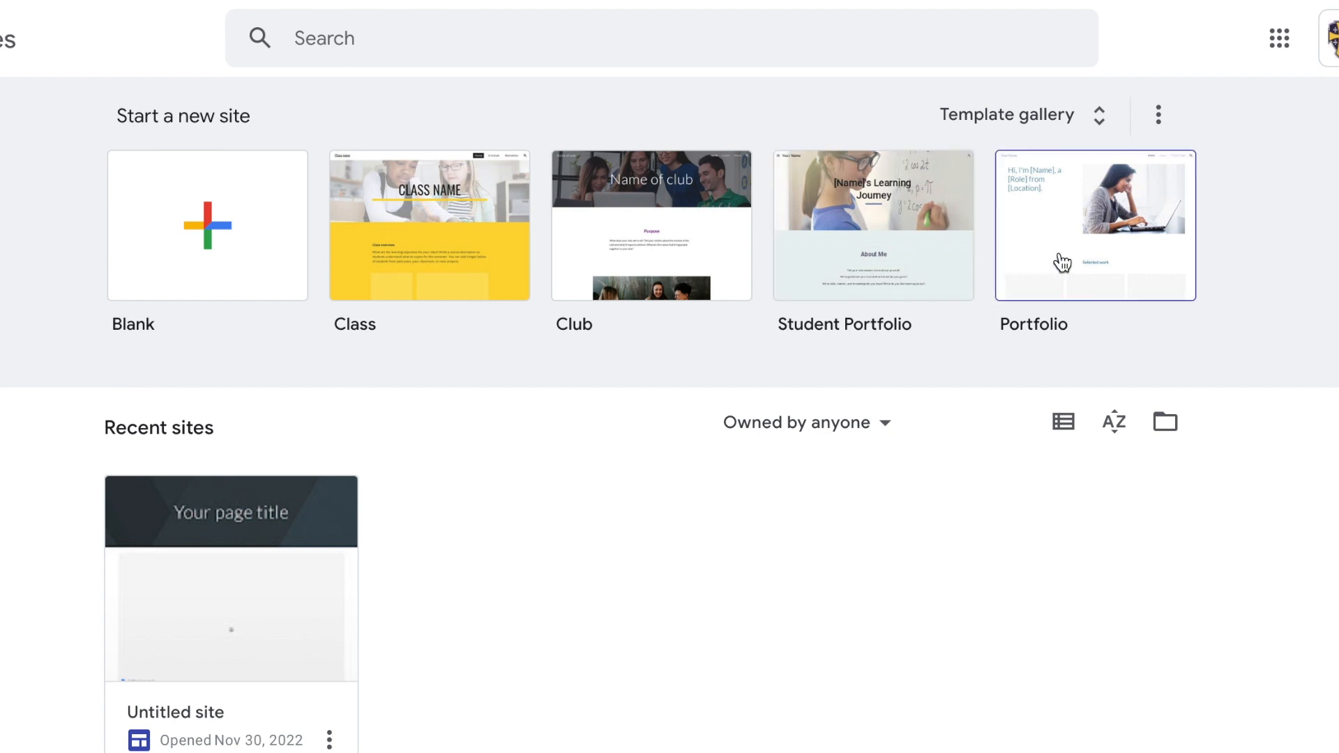
- Browse the template gallery's General collection, scrolling through its Education and Personal templates
{"action": "left_click", "coordinate": [1061, 116]}
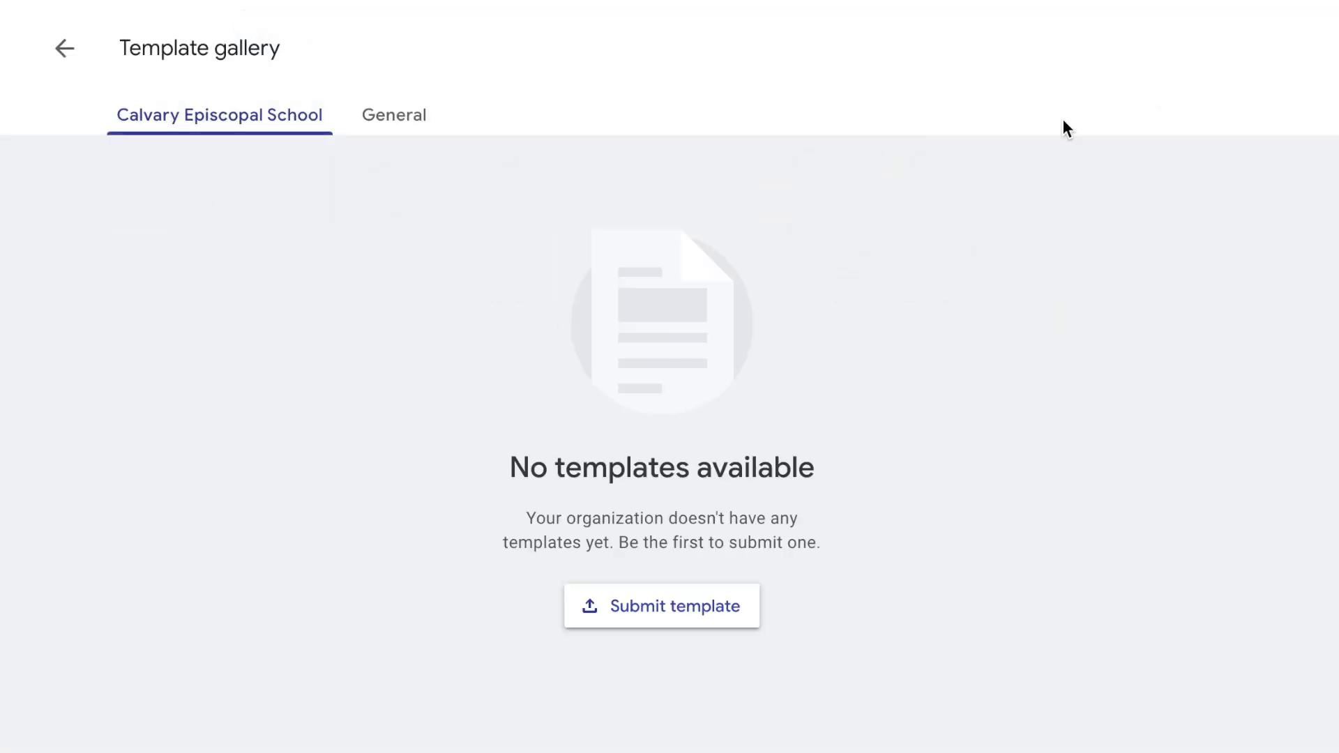
{"action": "left_click", "coordinate": [392, 120]}
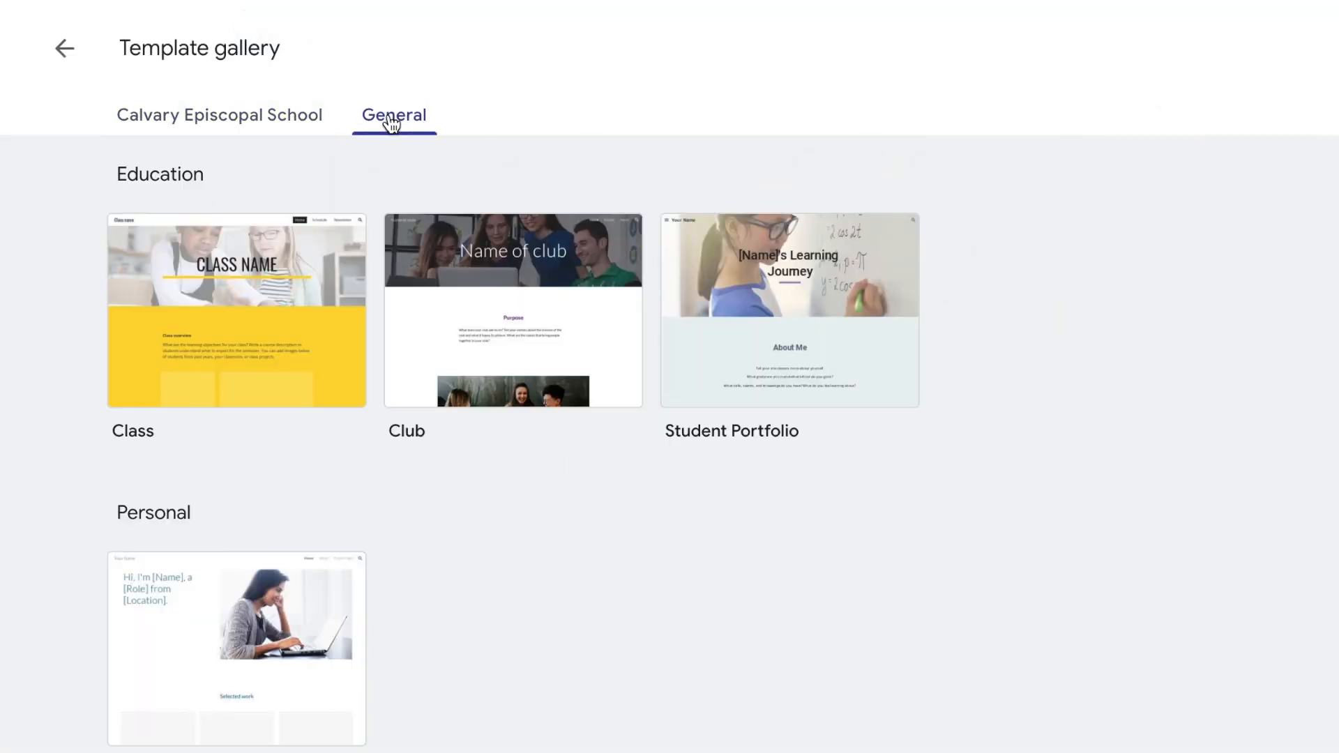
{"action": "scroll", "coordinate": [567, 427], "scroll_direction": "down", "scroll_amount": 4}
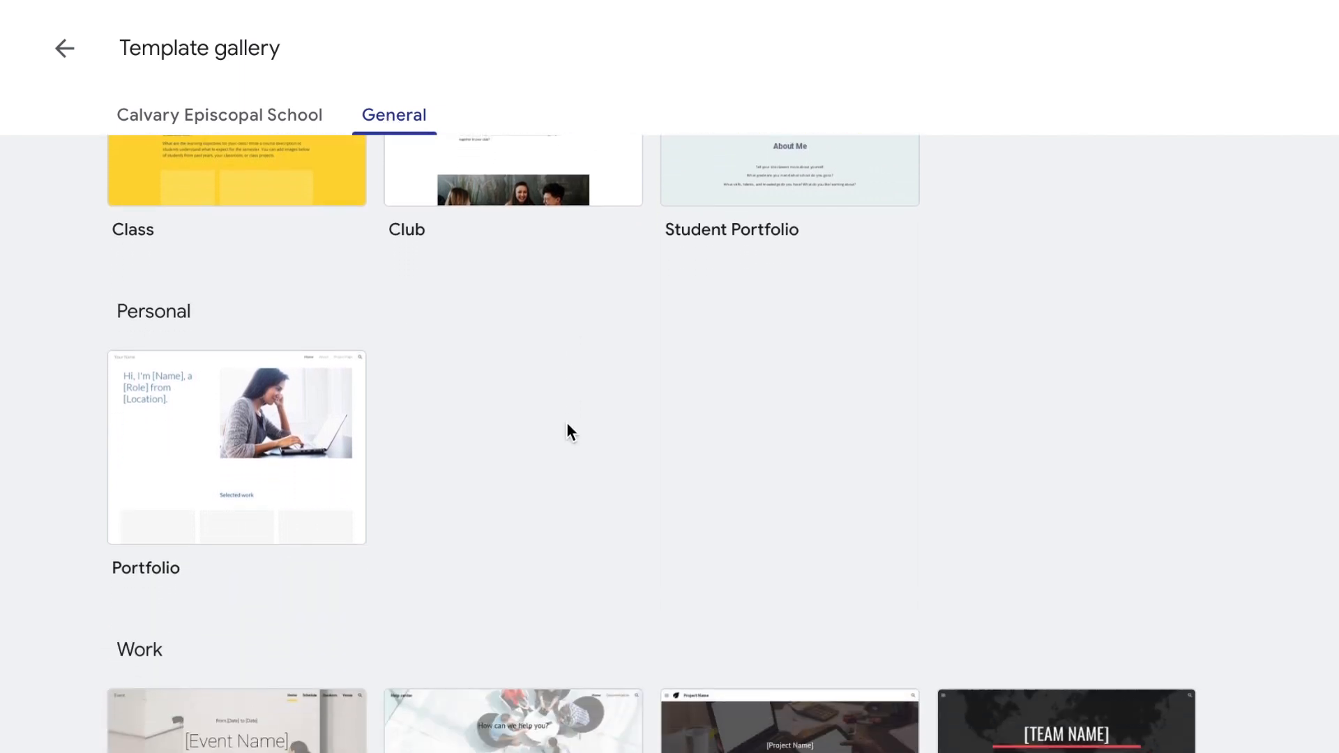
{"action": "scroll", "coordinate": [567, 427], "scroll_direction": "down", "scroll_amount": 4}
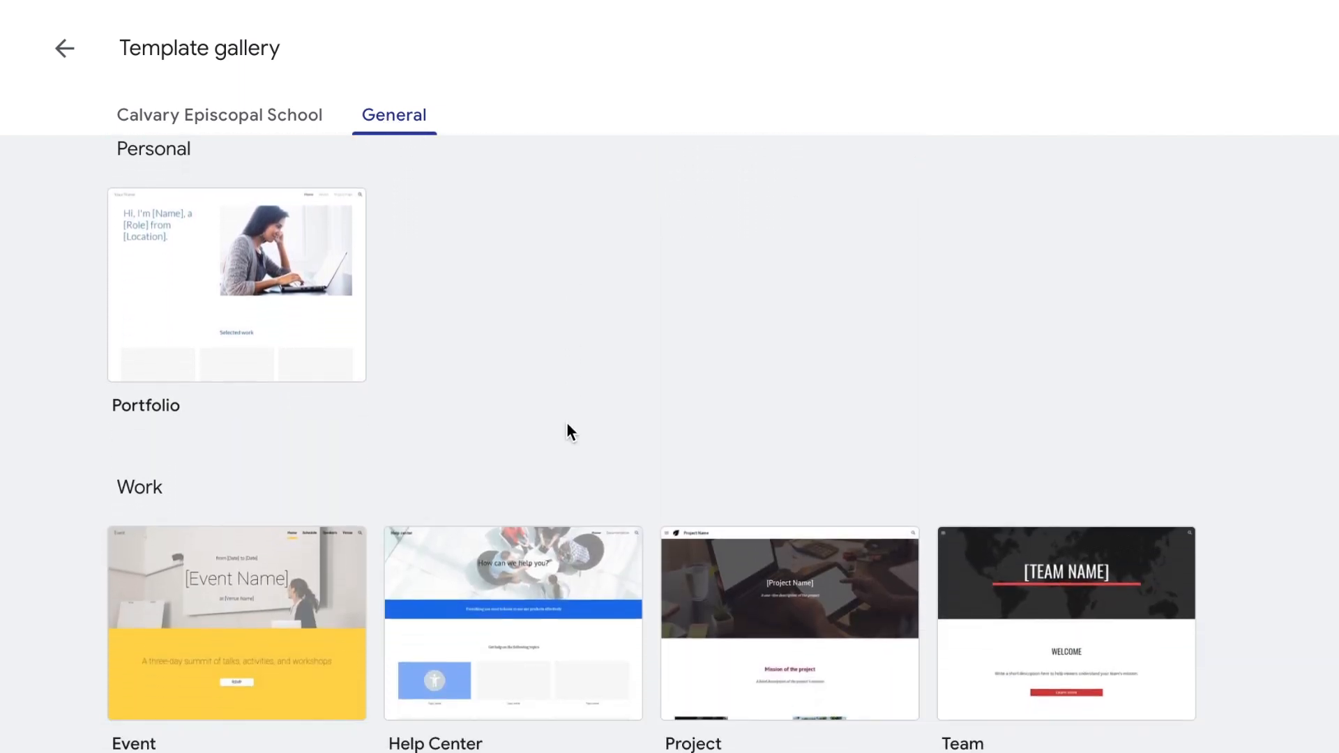
{"action": "scroll", "coordinate": [566, 432], "scroll_direction": "down", "scroll_amount": 3}
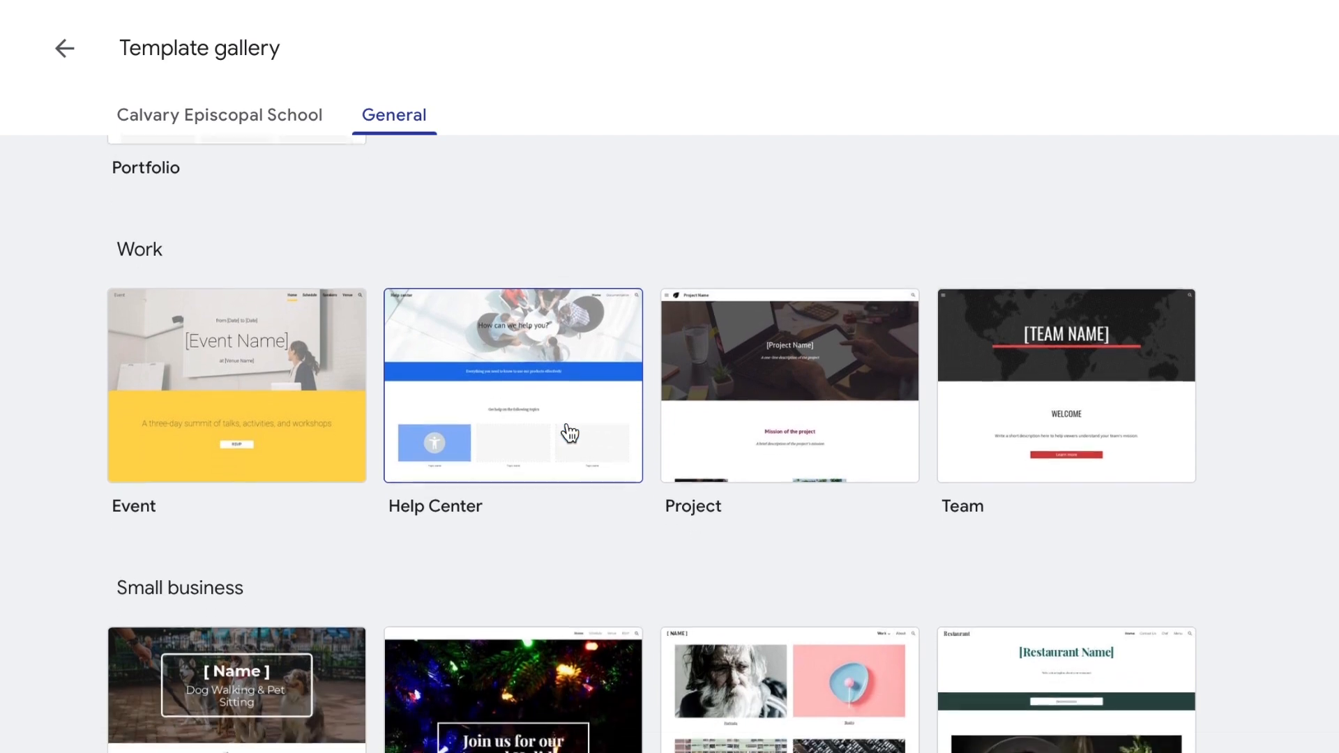
{"action": "scroll", "coordinate": [570, 434], "scroll_direction": "down", "scroll_amount": 3}
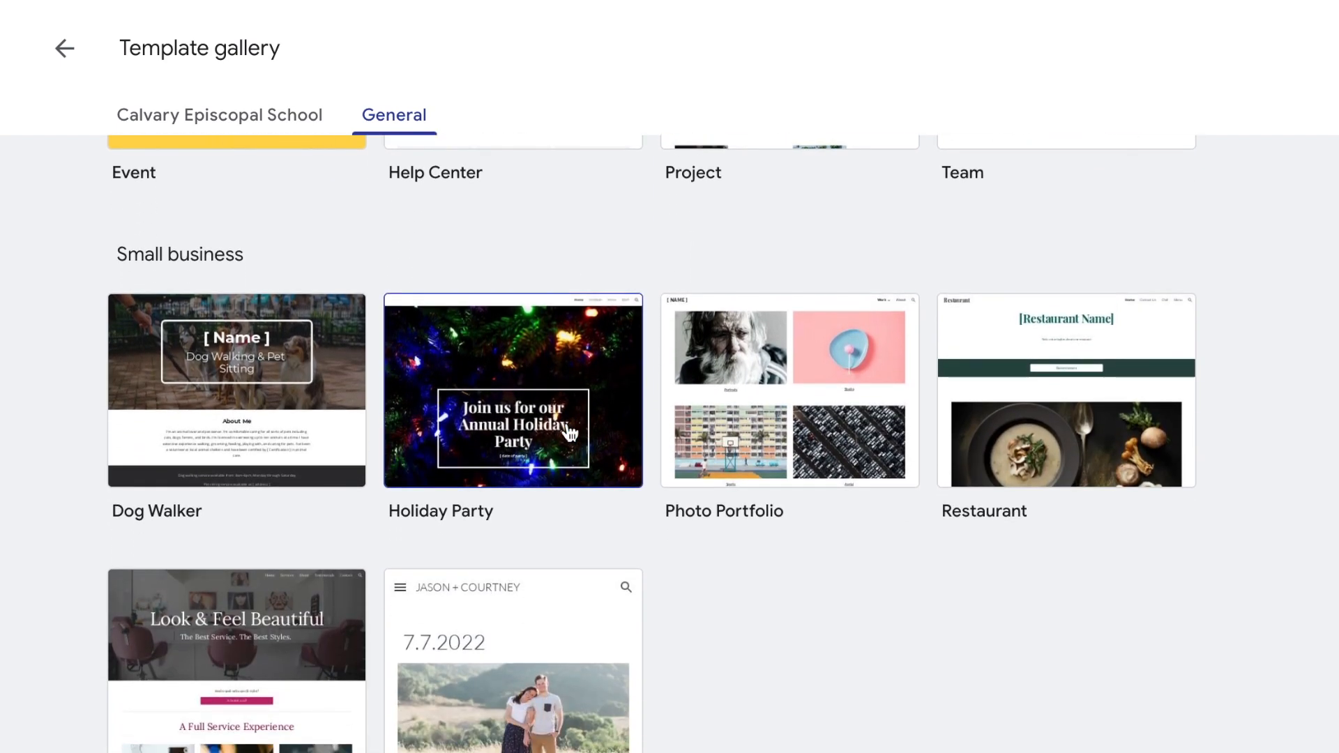
{"action": "scroll", "coordinate": [747, 497], "scroll_direction": "up", "scroll_amount": 13}
- Create a site from the Portfolio template and review its intro, Selected work and contact sections
{"action": "left_click", "coordinate": [289, 641]}
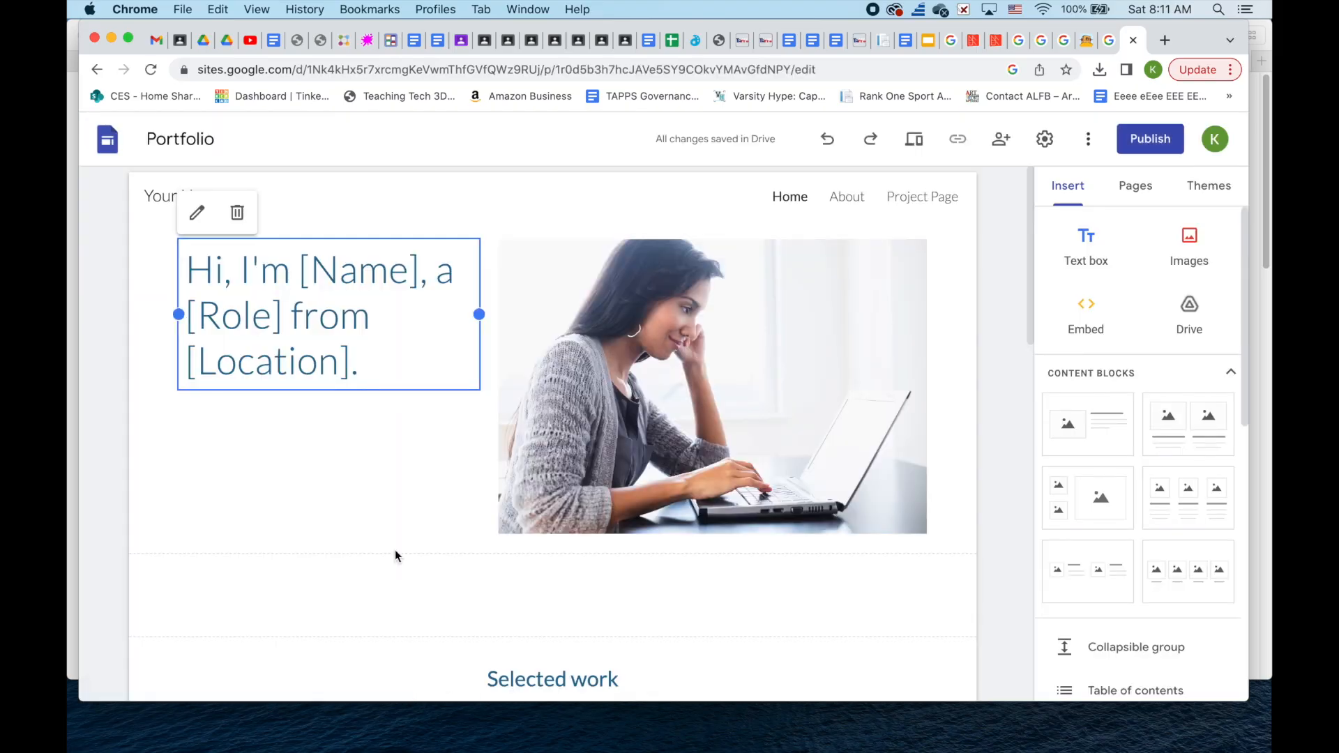
{"action": "scroll", "coordinate": [984, 476], "scroll_direction": "down", "scroll_amount": 1}
{"action": "scroll", "coordinate": [985, 475], "scroll_direction": "down", "scroll_amount": 5}
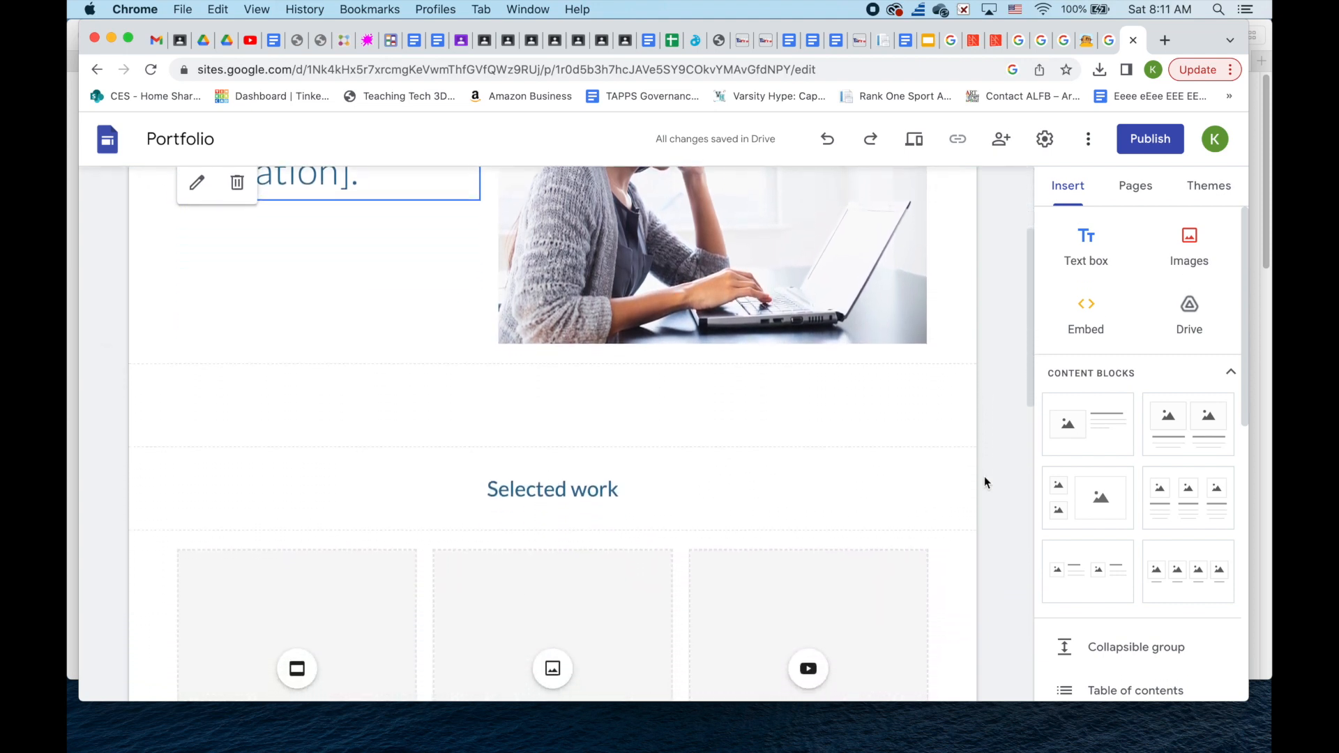
{"action": "scroll", "coordinate": [985, 476], "scroll_direction": "down", "scroll_amount": 10}
{"action": "scroll", "coordinate": [985, 476], "scroll_direction": "down", "scroll_amount": 8}
{"action": "scroll", "coordinate": [984, 476], "scroll_direction": "down", "scroll_amount": 1}
{"action": "scroll", "coordinate": [985, 475], "scroll_direction": "up", "scroll_amount": 2}
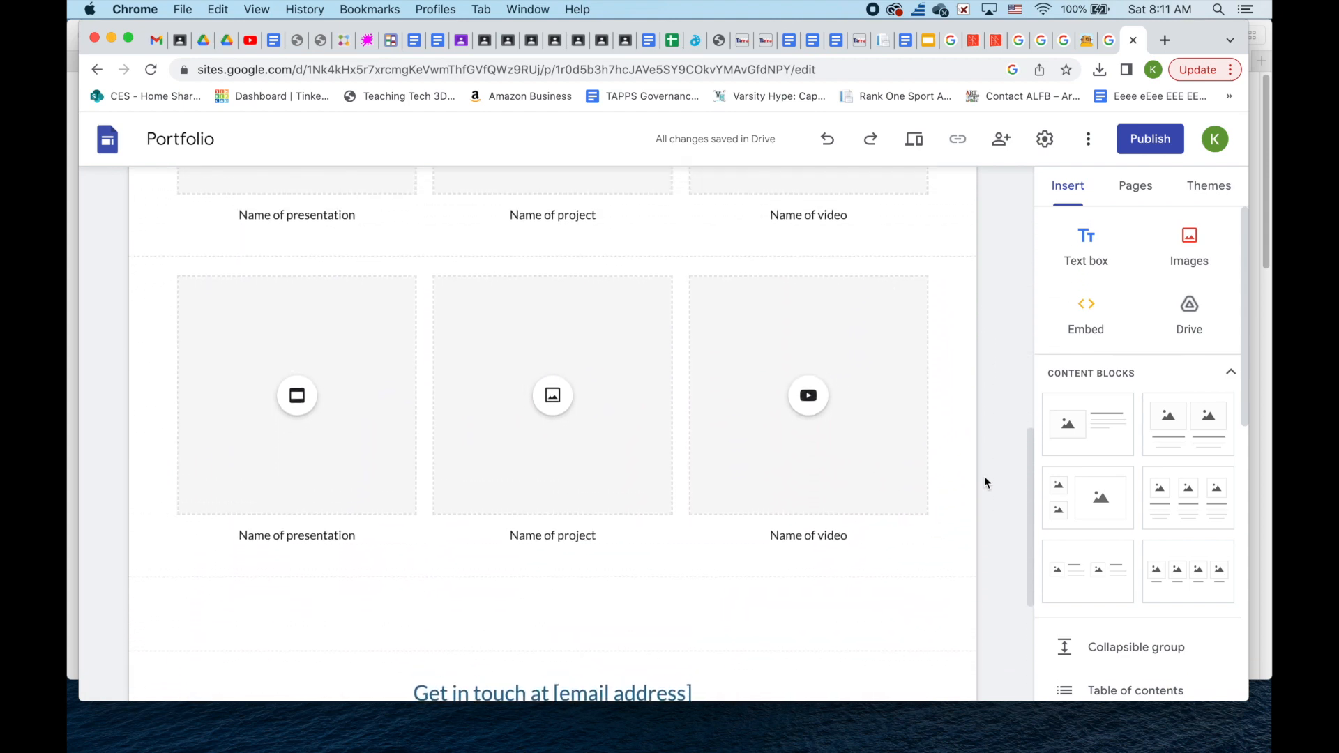
{"action": "scroll", "coordinate": [985, 476], "scroll_direction": "down", "scroll_amount": 4}
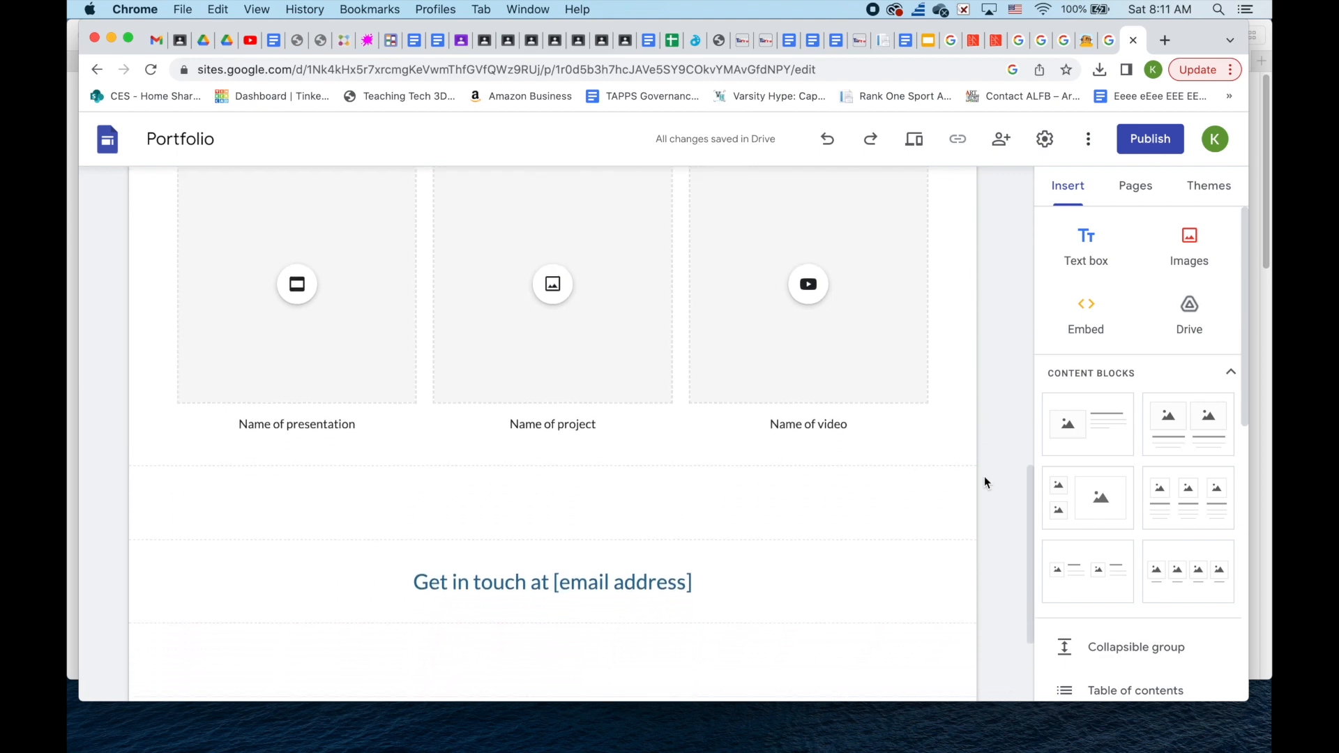
{"action": "scroll", "coordinate": [984, 481], "scroll_direction": "down", "scroll_amount": 5}
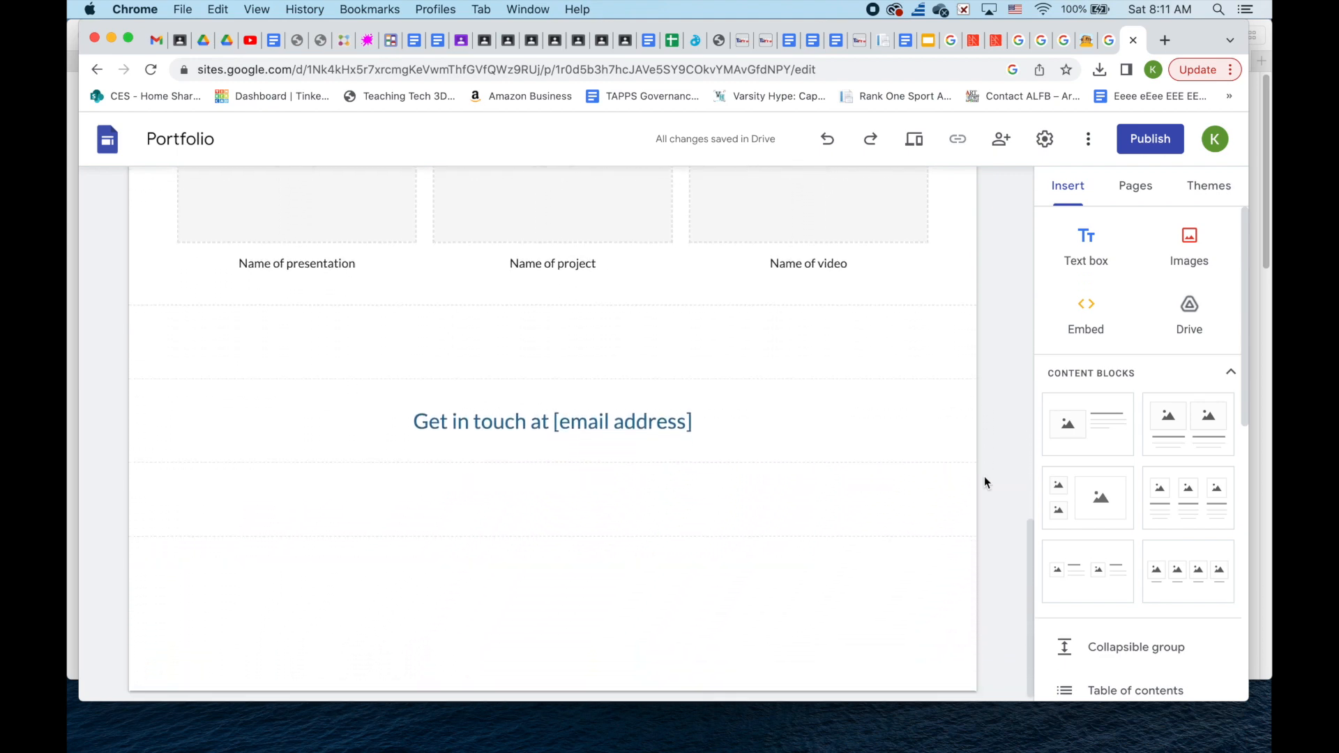
{"action": "scroll", "coordinate": [985, 482], "scroll_direction": "up", "scroll_amount": 10}
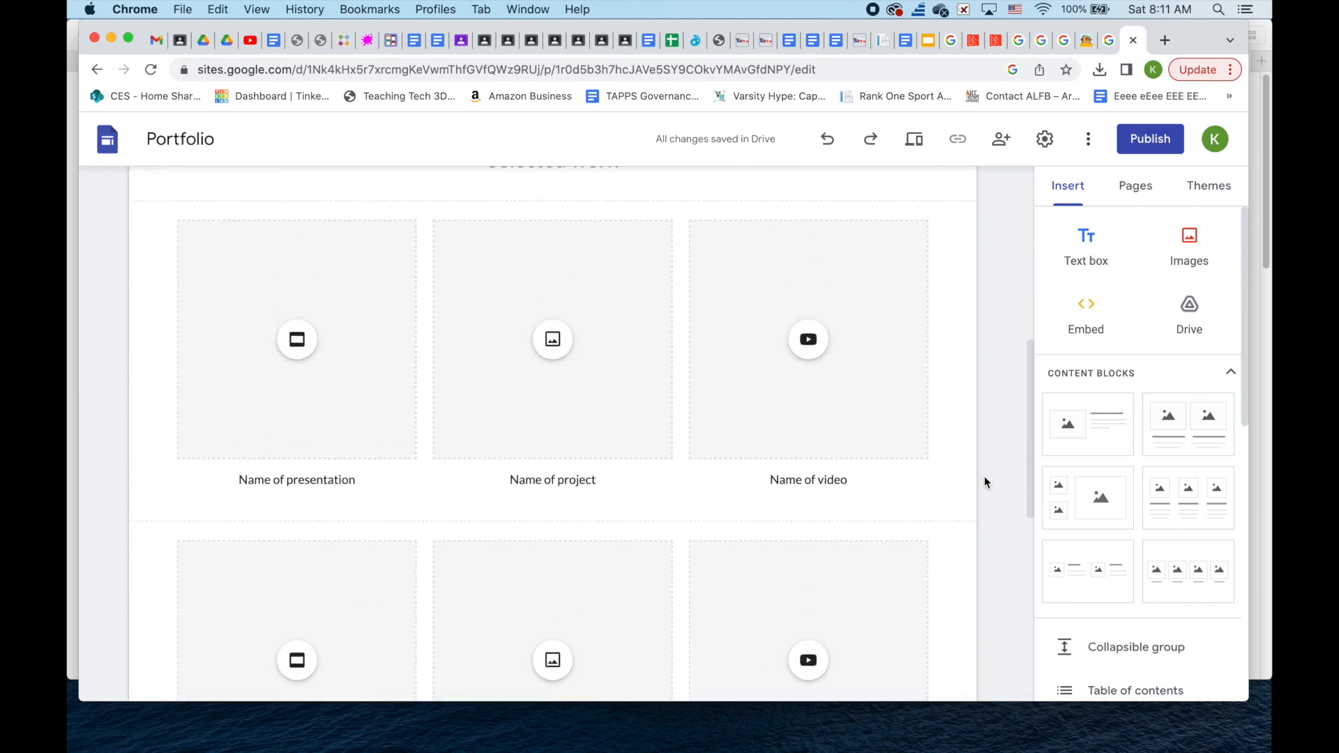
{"action": "scroll", "coordinate": [985, 481], "scroll_direction": "up", "scroll_amount": 9}
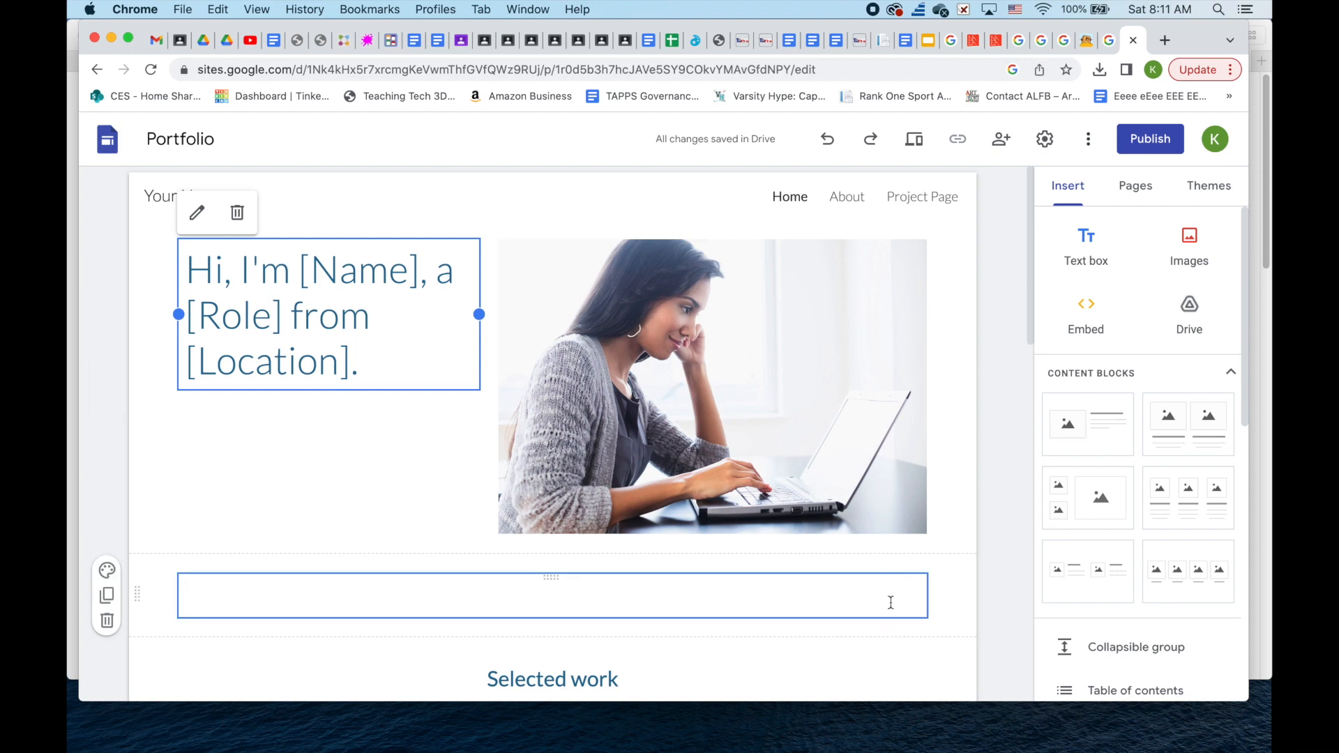
{"action": "left_click", "coordinate": [902, 633]}
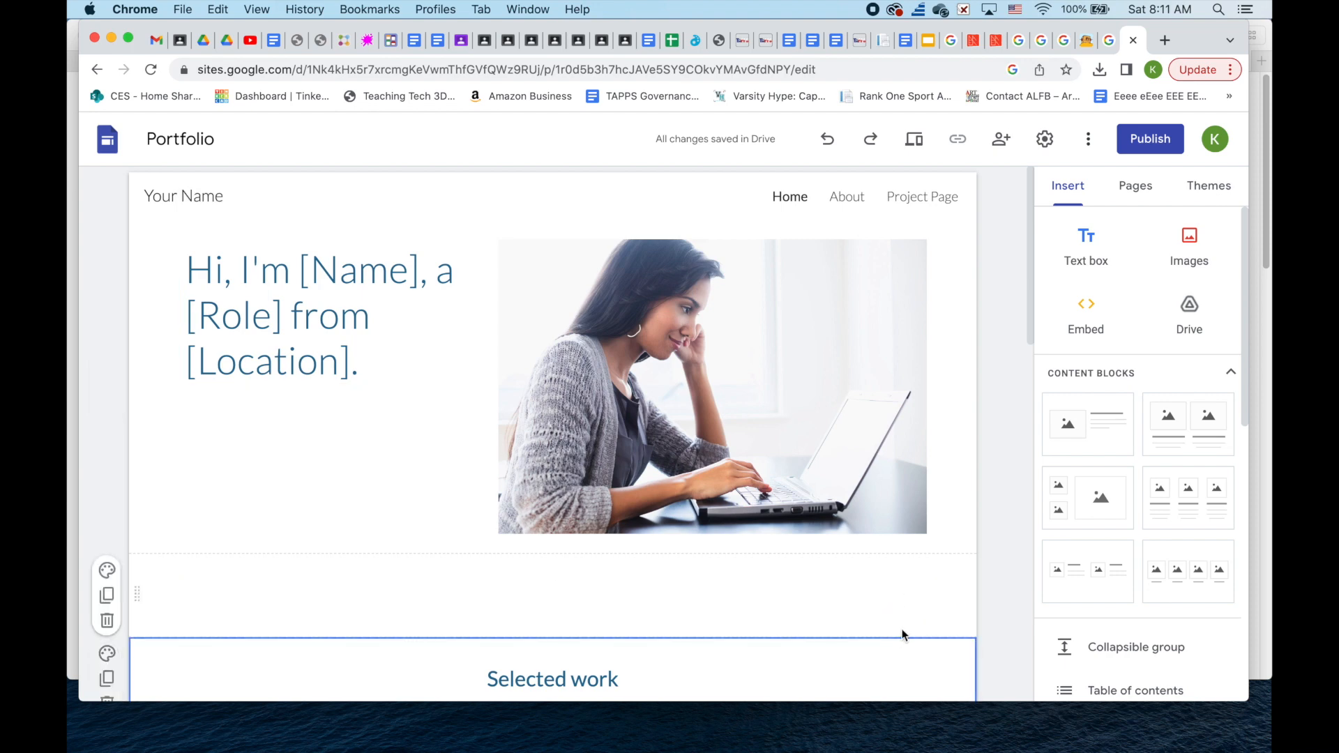
{"action": "scroll", "coordinate": [901, 635], "scroll_direction": "down", "scroll_amount": 3}
{"action": "left_click", "coordinate": [944, 499]}
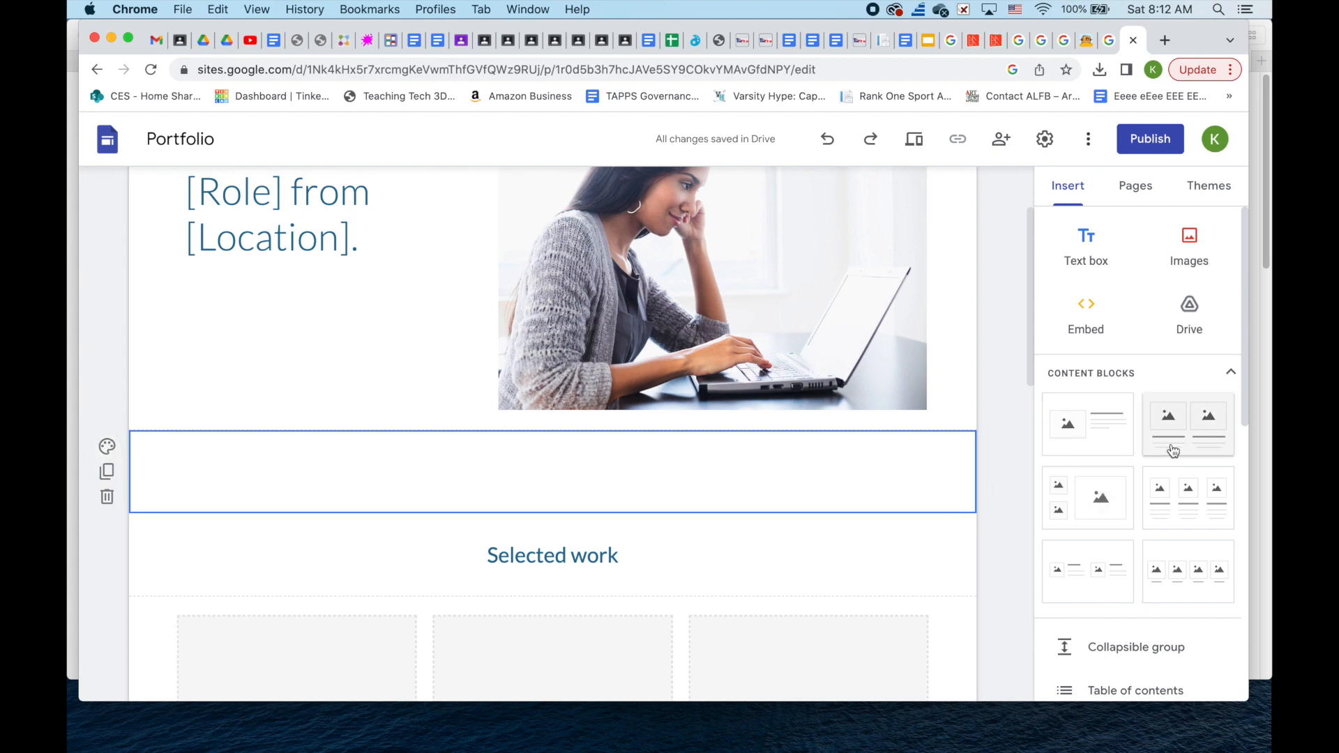
{"action": "scroll", "coordinate": [1172, 450], "scroll_direction": "down", "scroll_amount": 2}
{"action": "left_click", "coordinate": [1090, 525]}
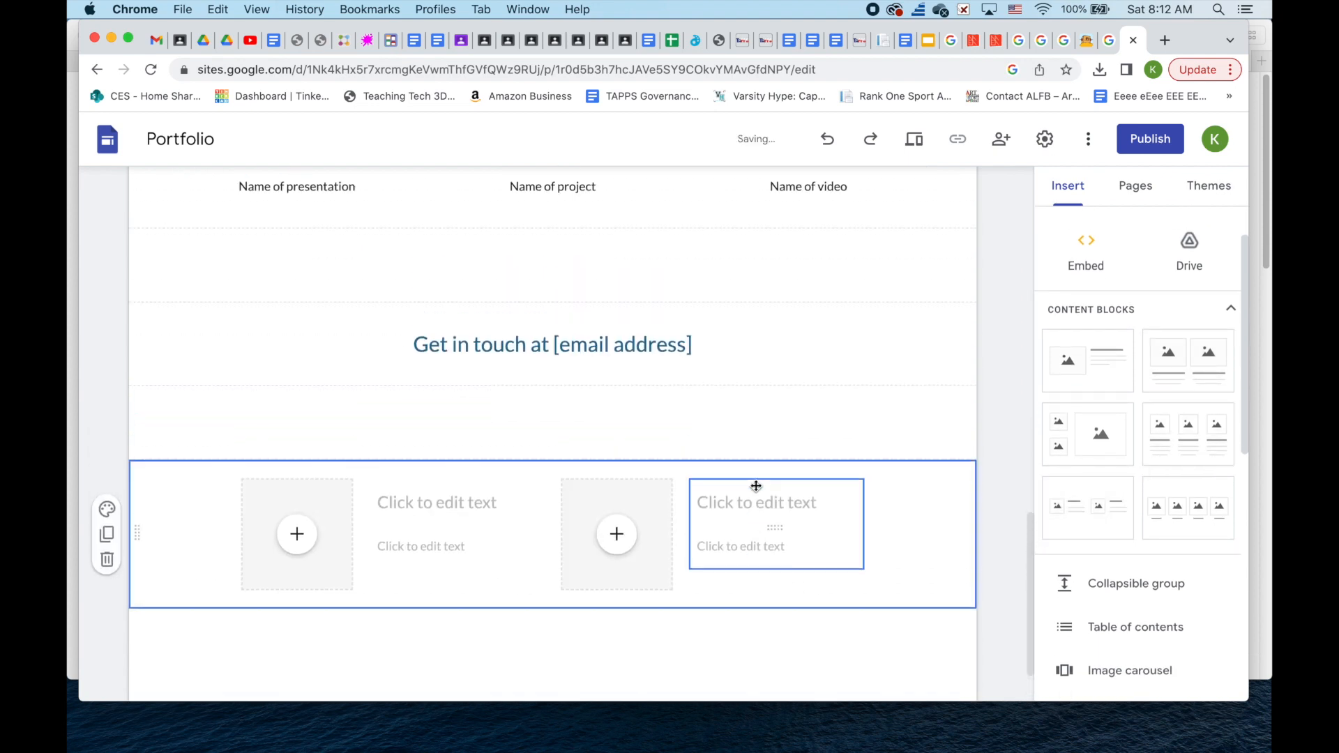
{"action": "scroll", "coordinate": [753, 481], "scroll_direction": "up", "scroll_amount": 3}
{"action": "scroll", "coordinate": [730, 594], "scroll_direction": "down", "scroll_amount": 2}
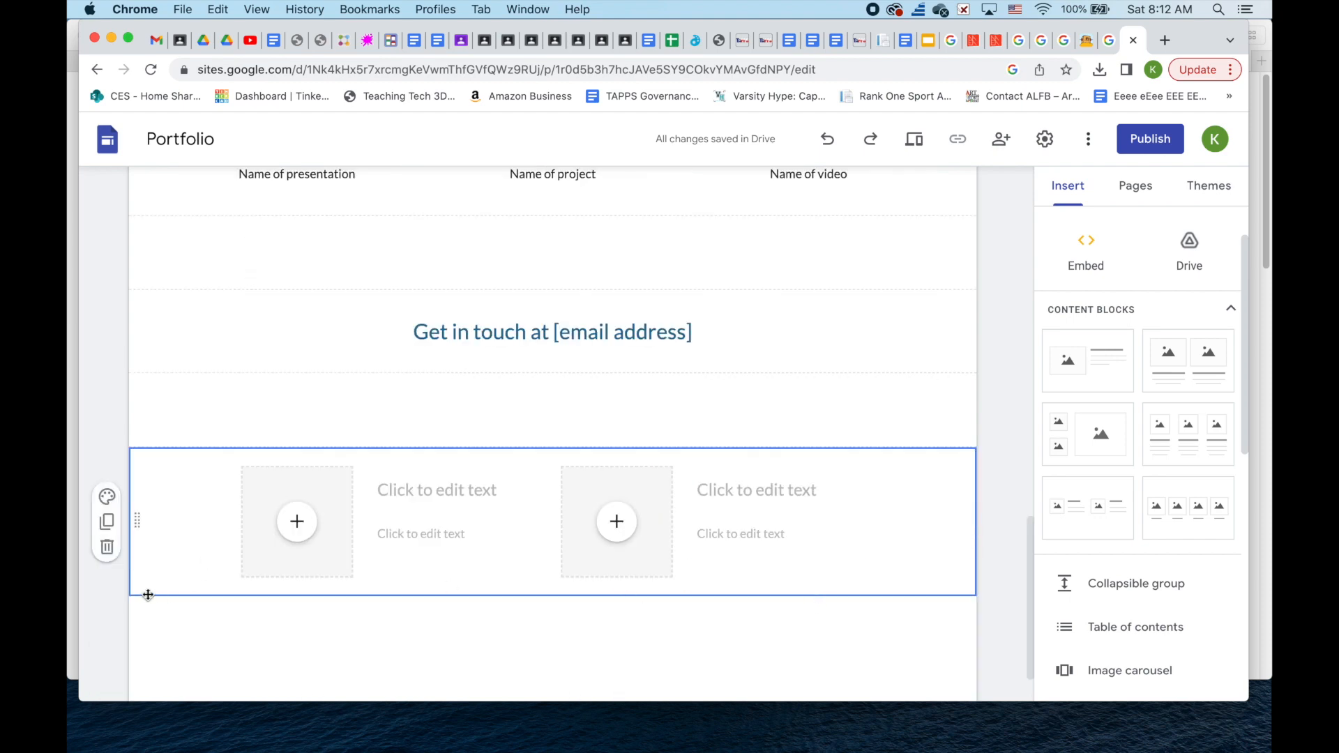
{"action": "left_click_drag", "start_coordinate": [146, 592], "coordinate": [217, 345]}
{"action": "scroll", "coordinate": [261, 377], "scroll_direction": "up", "scroll_amount": 1}
{"action": "scroll", "coordinate": [261, 377], "scroll_direction": "down", "scroll_amount": 2}
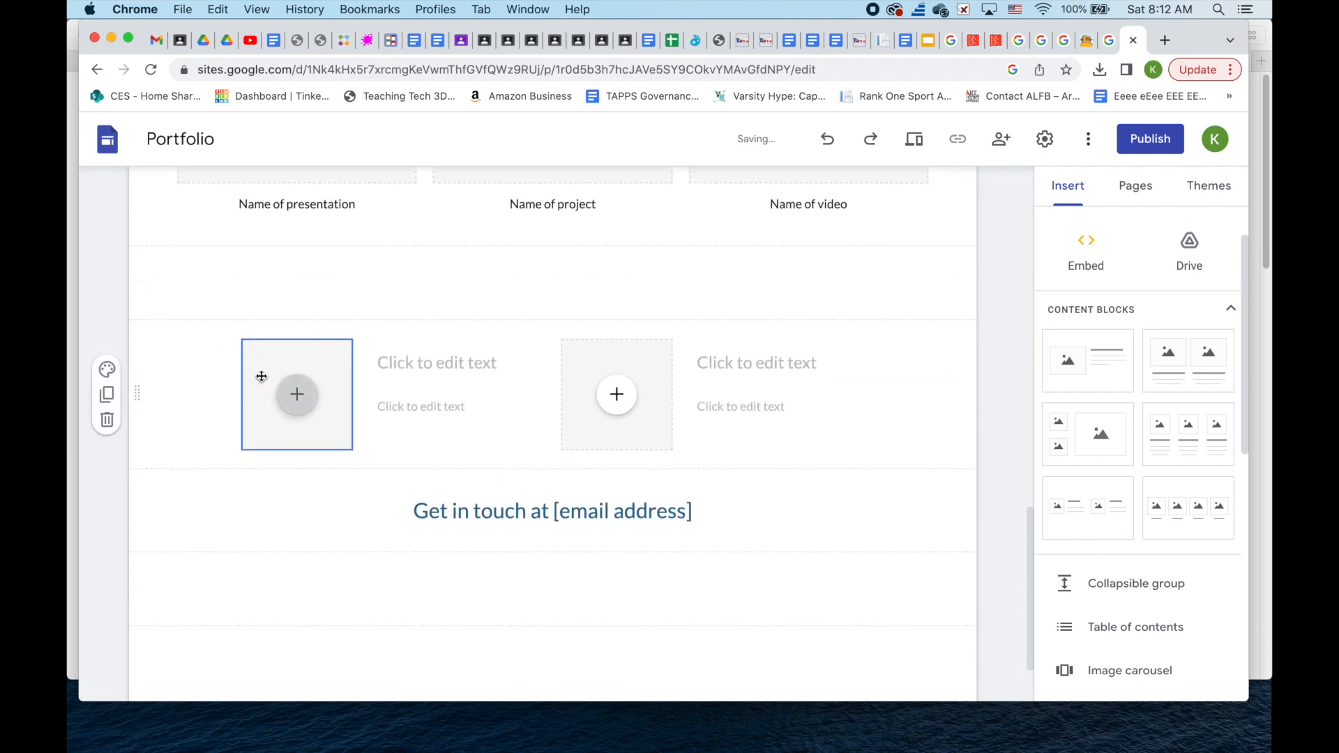
{"action": "scroll", "coordinate": [262, 377], "scroll_direction": "up", "scroll_amount": 2}
{"action": "scroll", "coordinate": [261, 376], "scroll_direction": "up", "scroll_amount": 1}
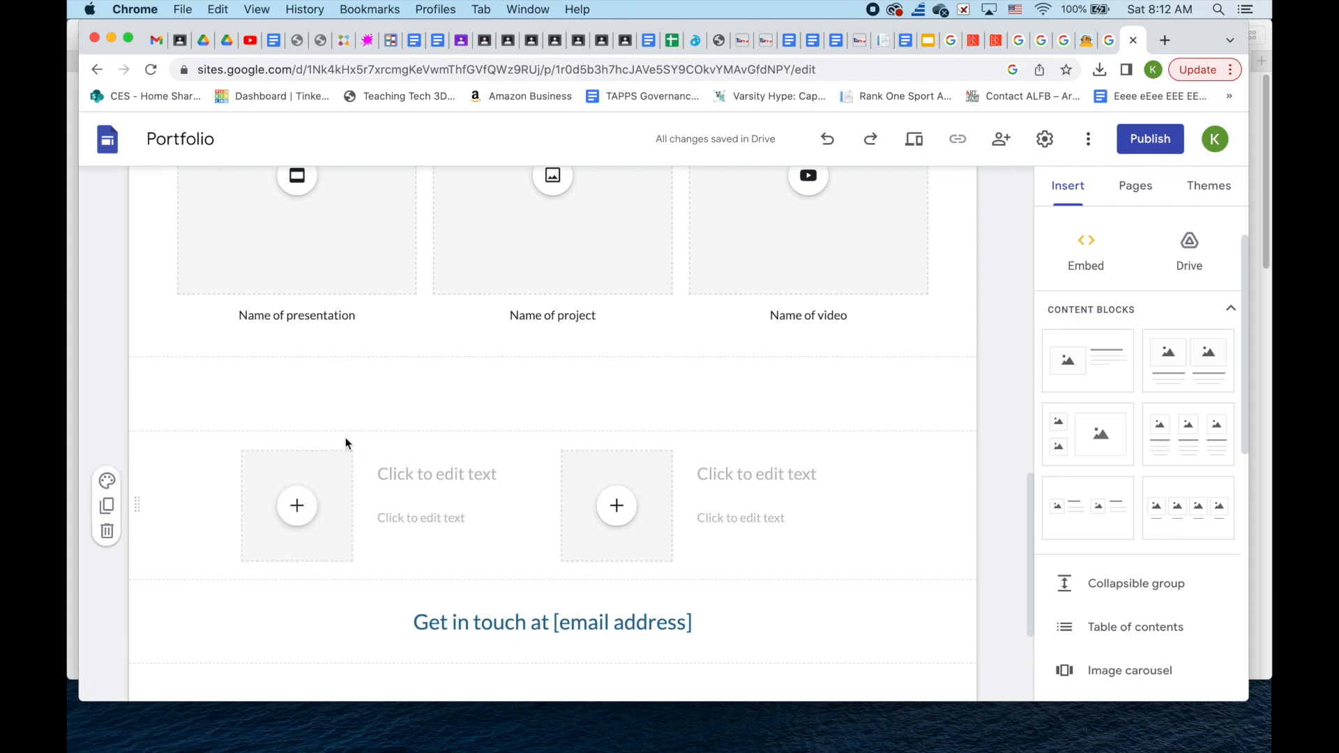
{"action": "left_click", "coordinate": [107, 536]}
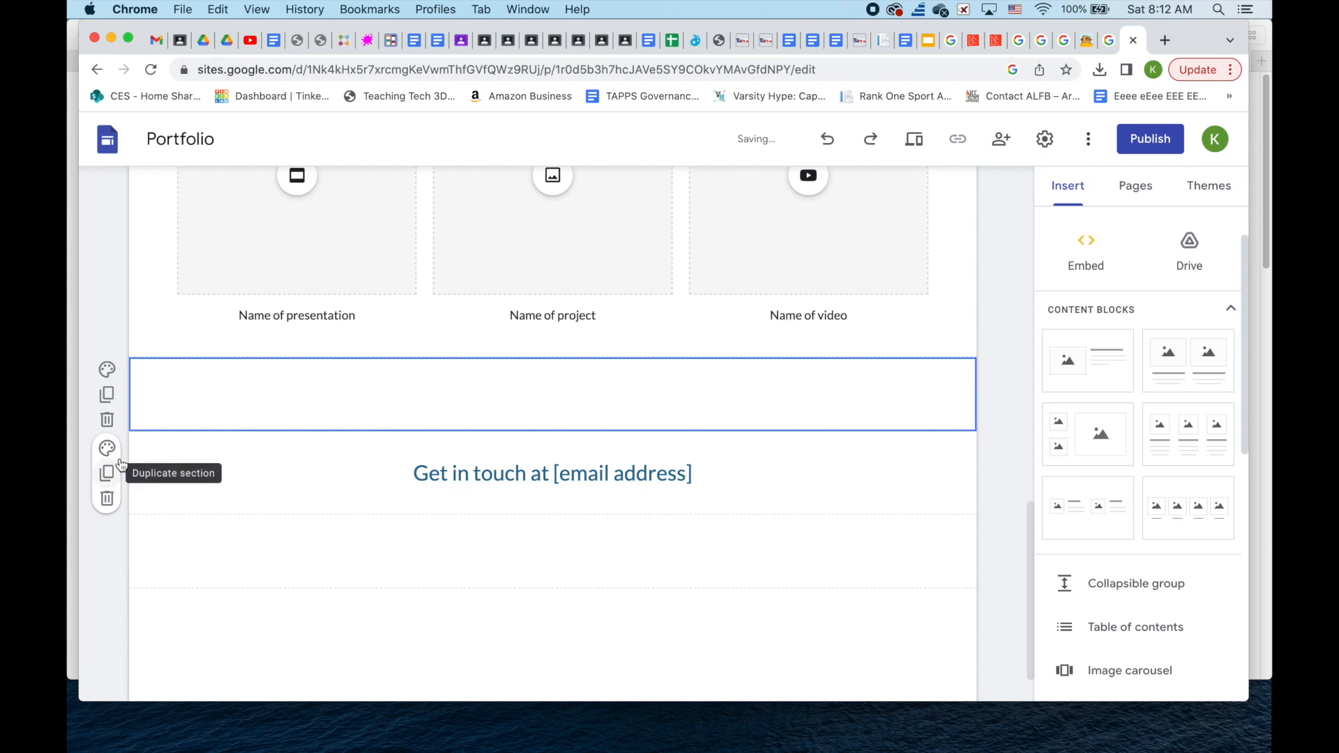
{"action": "left_click", "coordinate": [107, 390]}
{"action": "scroll", "coordinate": [109, 380], "scroll_direction": "up", "scroll_amount": 15}
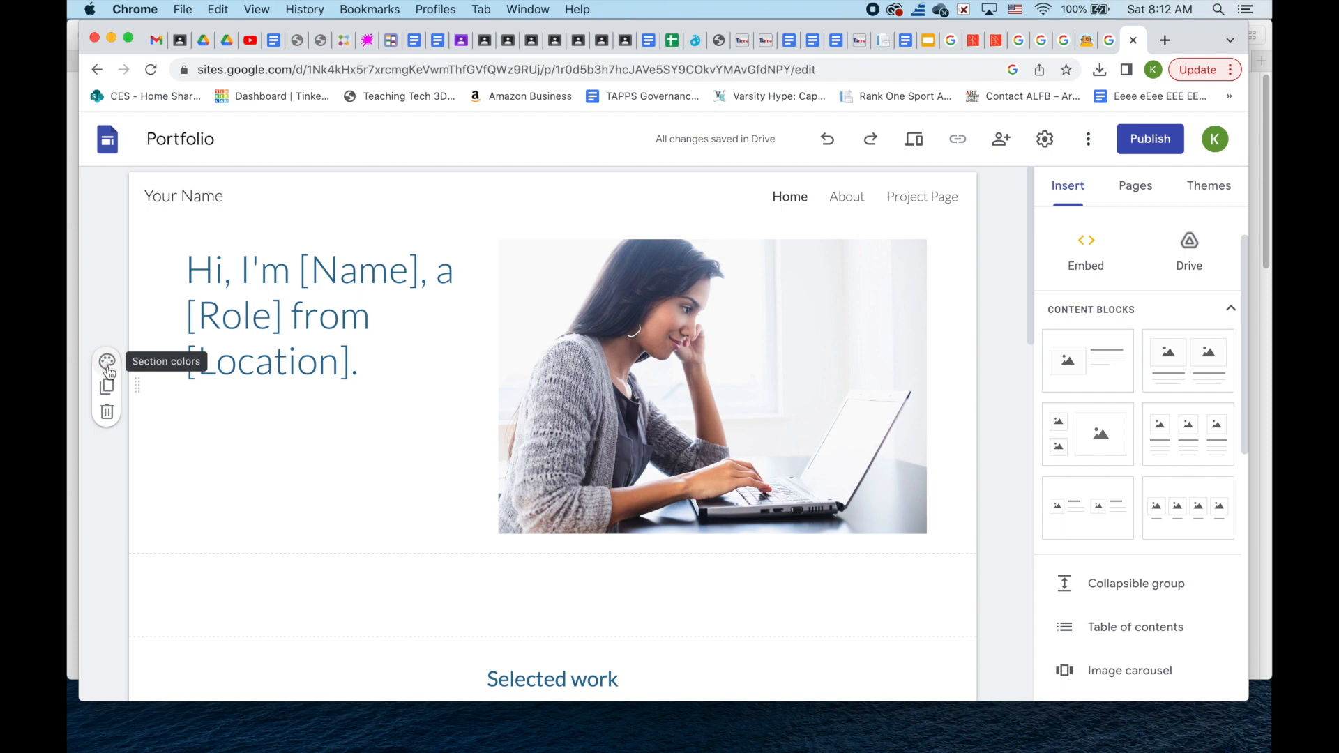
- View the top section's colour options, then scroll the Insert panel down to Image carousel
{"action": "left_click", "coordinate": [107, 361]}
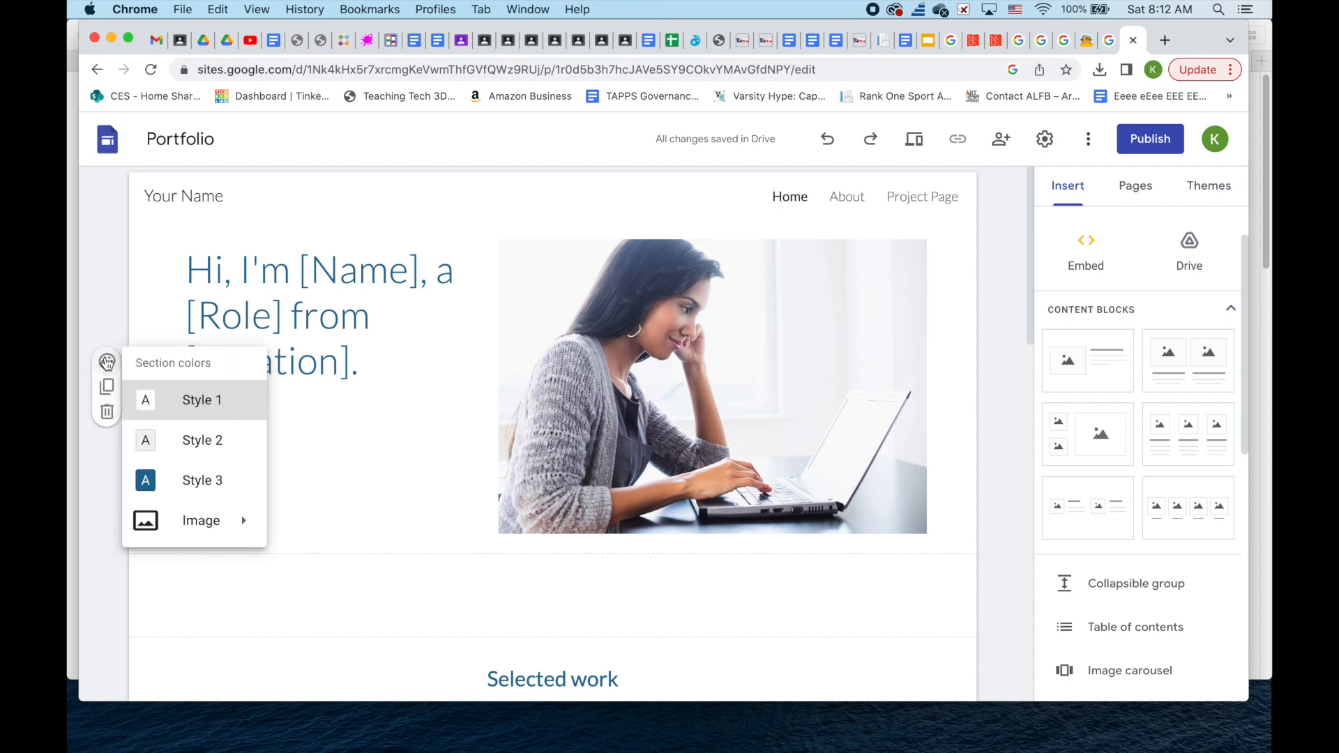
{"action": "mouse_move", "coordinate": [222, 527]}
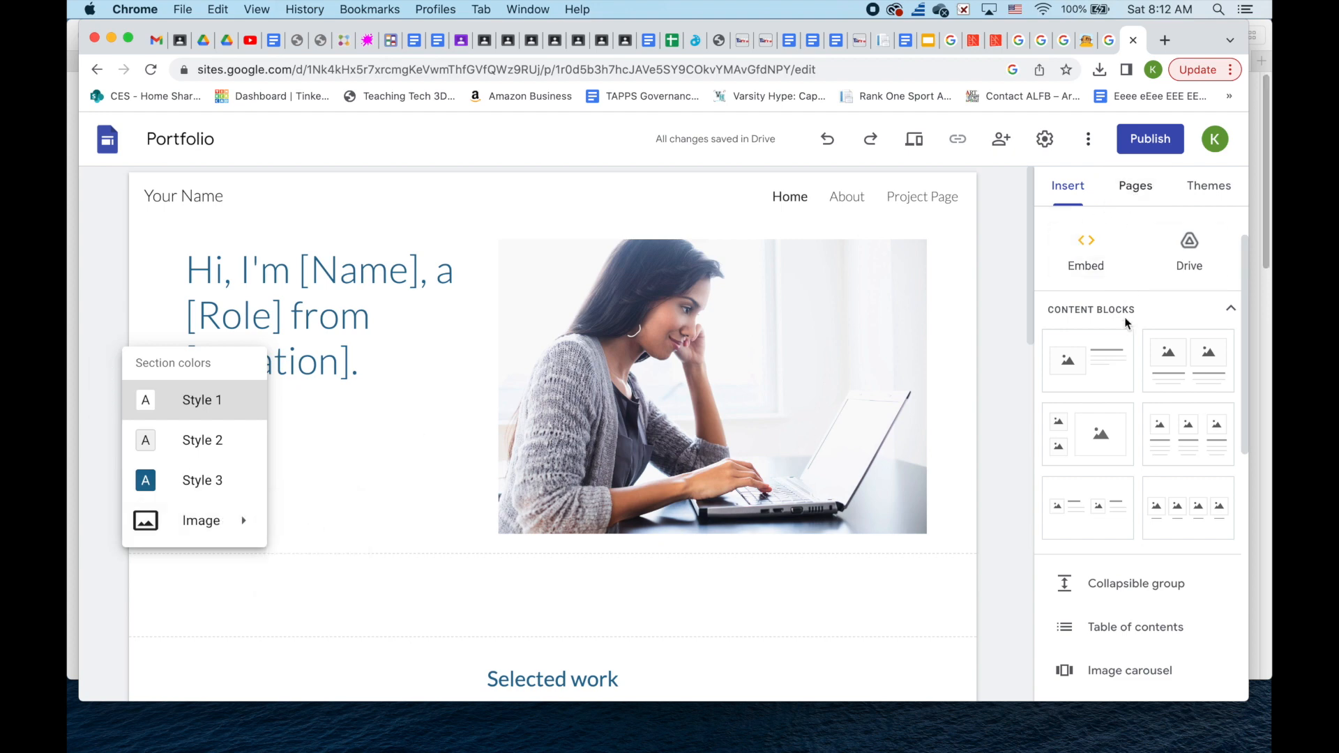
{"action": "scroll", "coordinate": [1126, 349], "scroll_direction": "down", "scroll_amount": 2}
{"action": "scroll", "coordinate": [1130, 350], "scroll_direction": "down", "scroll_amount": 1}
{"action": "scroll", "coordinate": [1130, 350], "scroll_direction": "down", "scroll_amount": 5}
{"action": "scroll", "coordinate": [1130, 350], "scroll_direction": "down", "scroll_amount": 4}
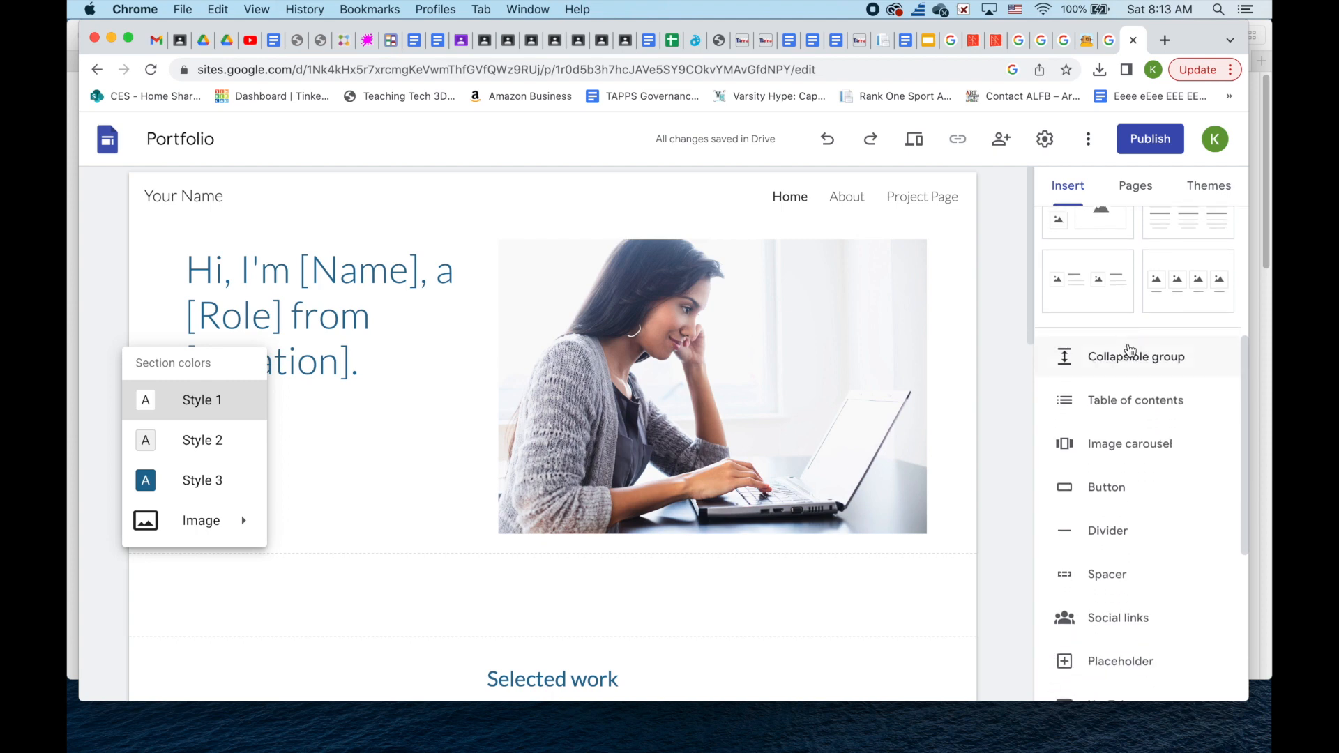
{"action": "scroll", "coordinate": [1132, 423], "scroll_direction": "down", "scroll_amount": 2}
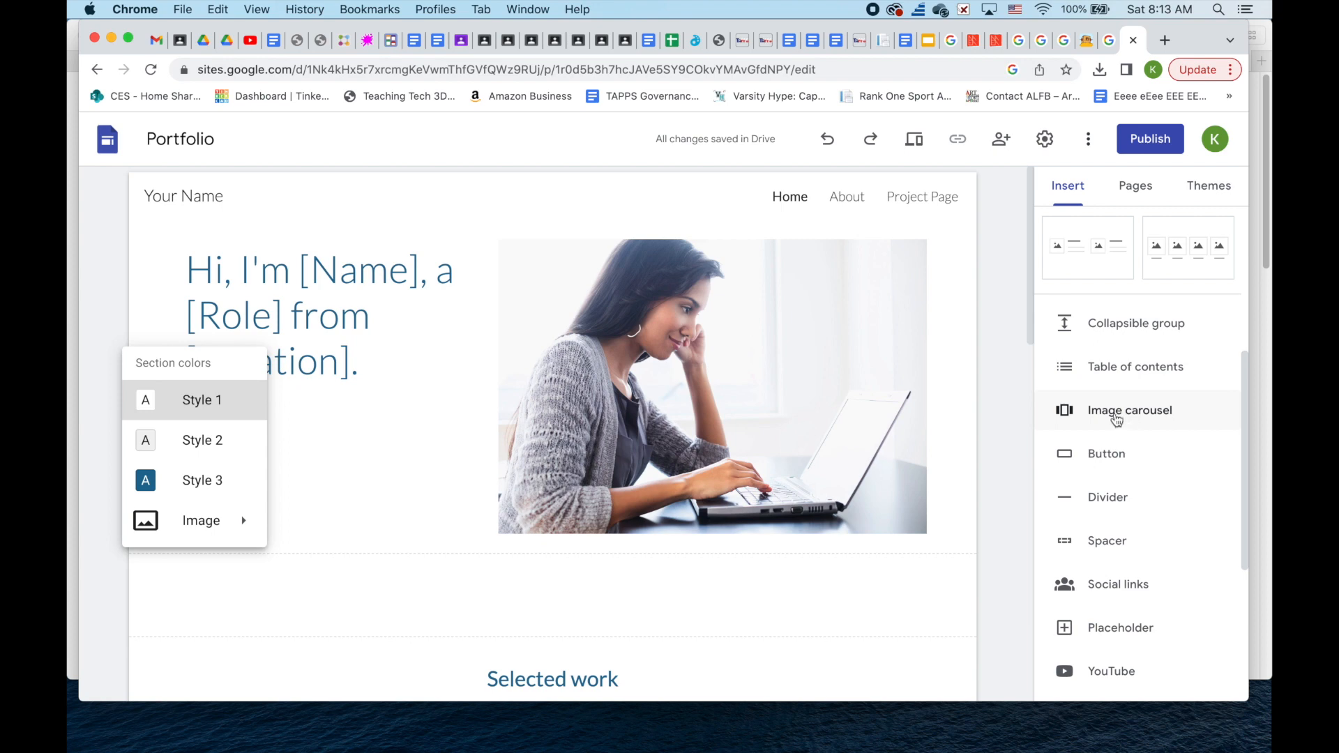
- Add an image carousel to the Portfolio page so its image picker appears
{"action": "left_click", "coordinate": [1109, 419]}
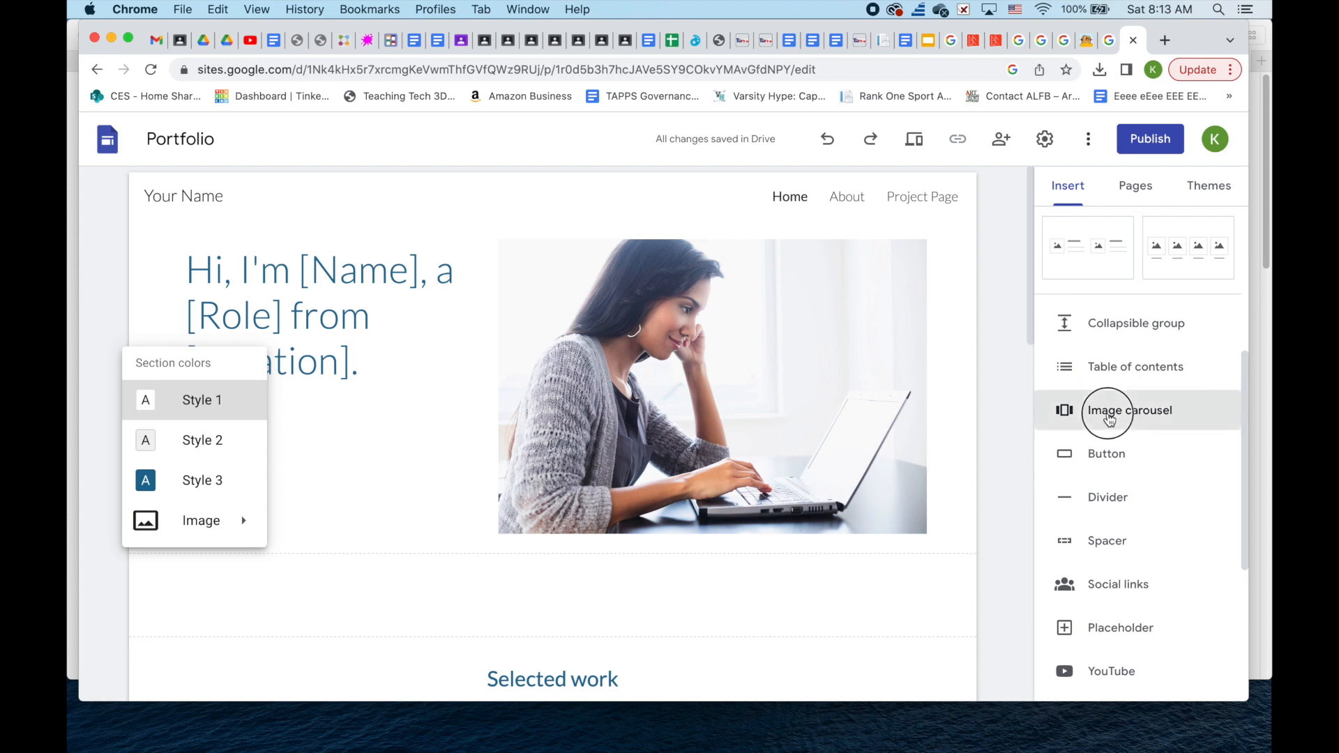
{"action": "left_click_drag", "start_coordinate": [1105, 412], "coordinate": [724, 551]}
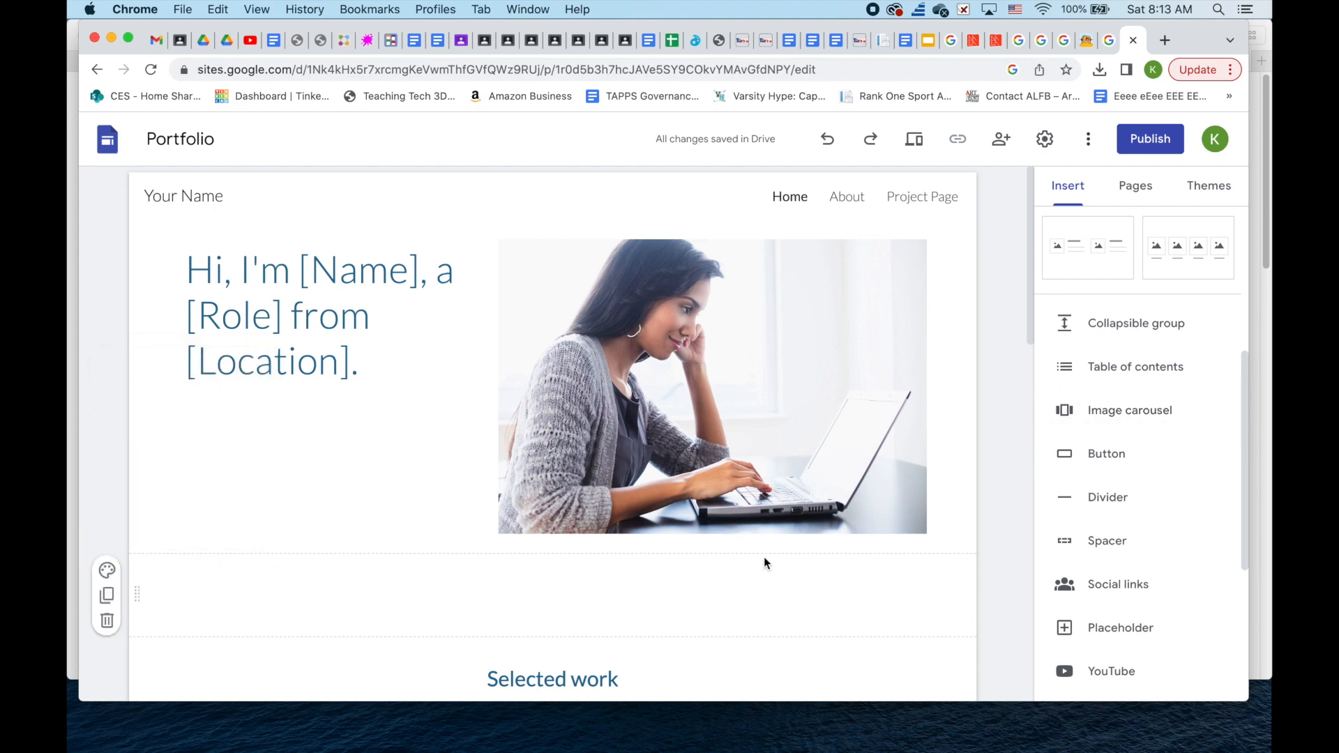
{"action": "left_click", "coordinate": [1092, 419]}
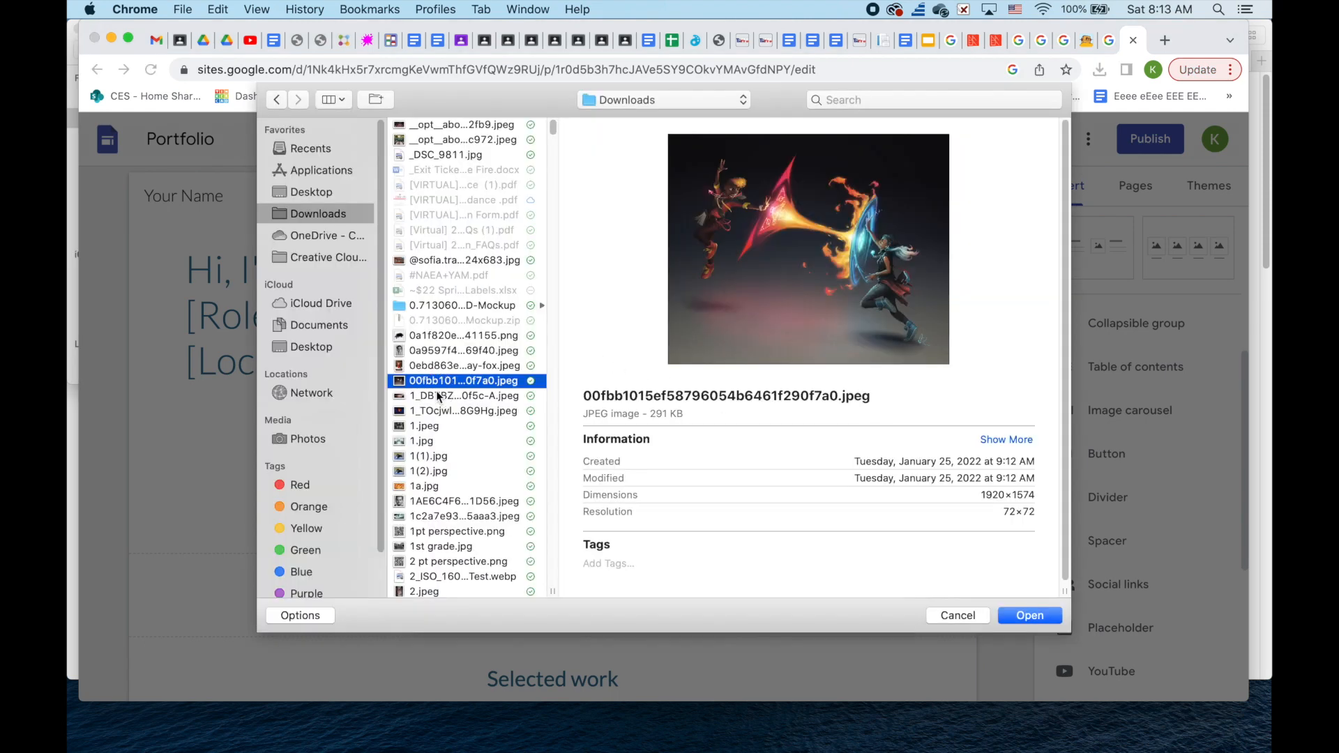
- Insert four Downloads images, Superman logo first, as the carousel's slides
{"action": "left_click", "coordinate": [438, 396]}
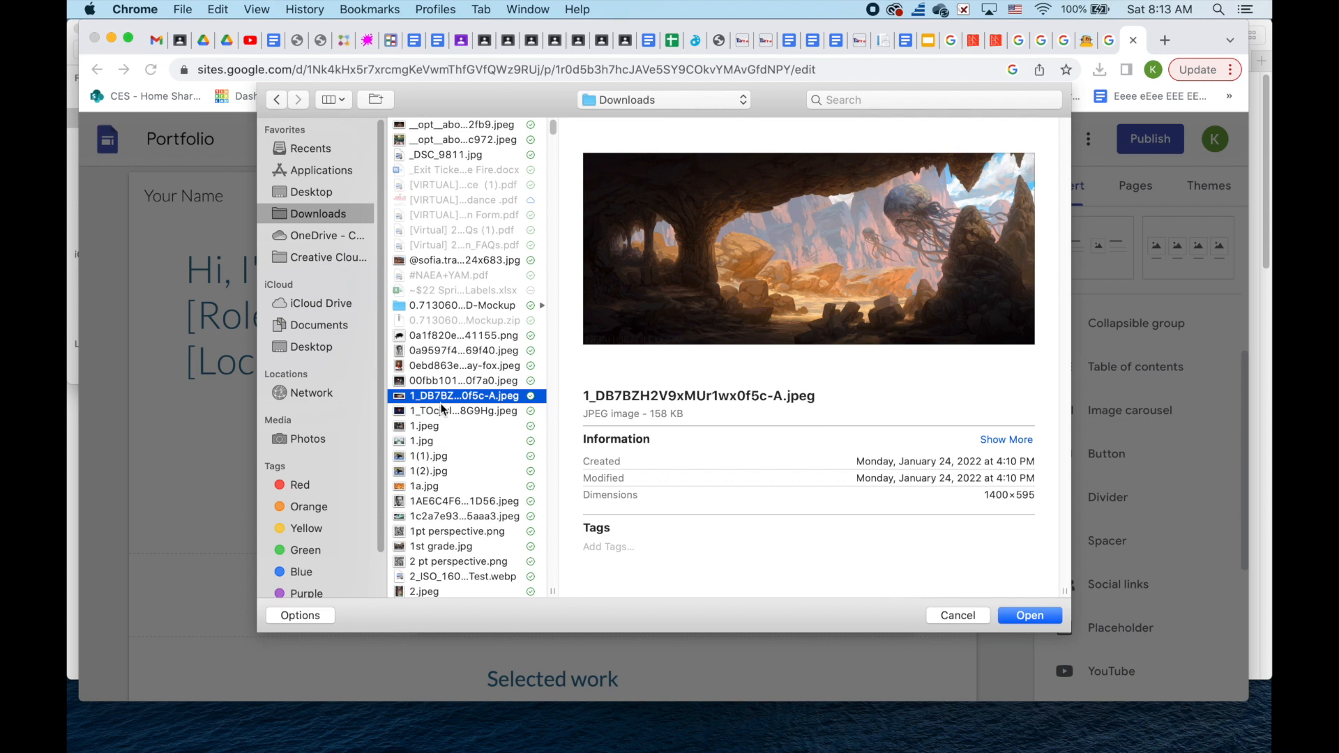
{"action": "left_click", "coordinate": [442, 411]}
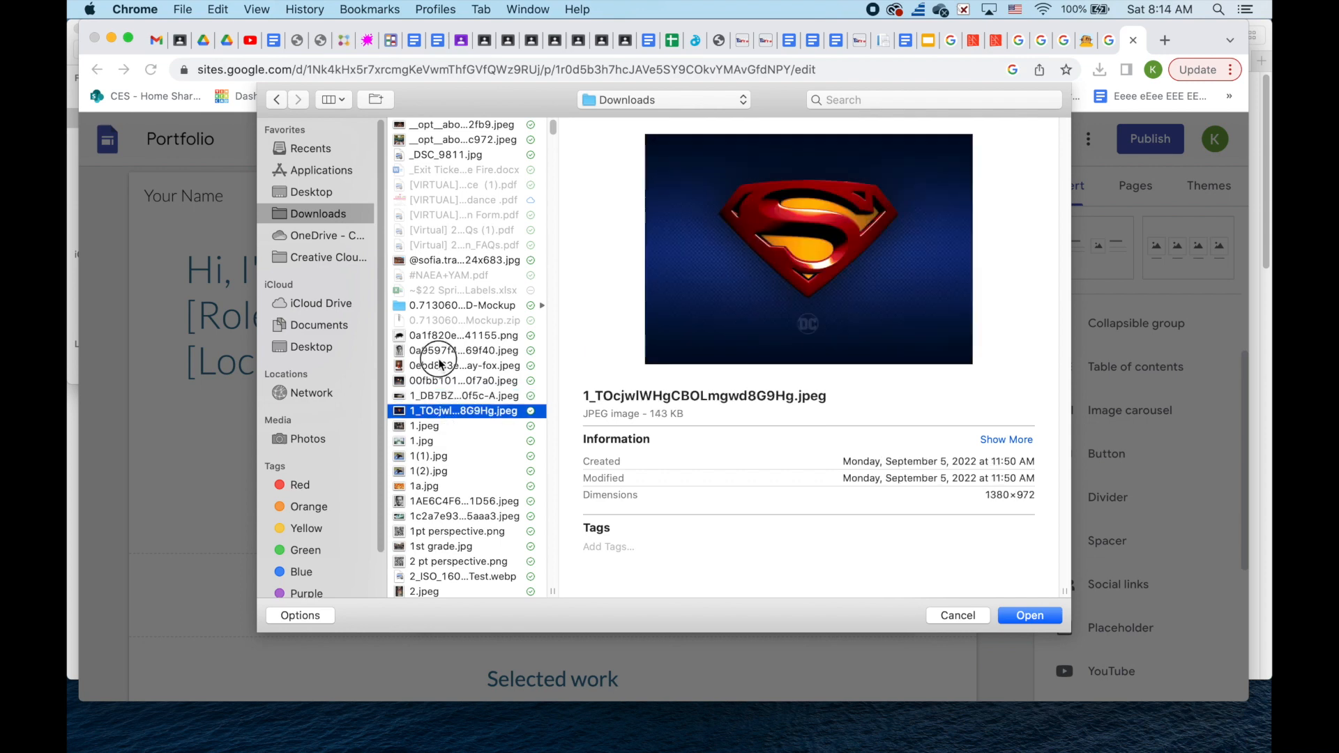
{"action": "left_click", "coordinate": [441, 366]}
{"action": "left_click", "coordinate": [452, 411], "text": "shift"}
{"action": "left_click", "coordinate": [1028, 616]}
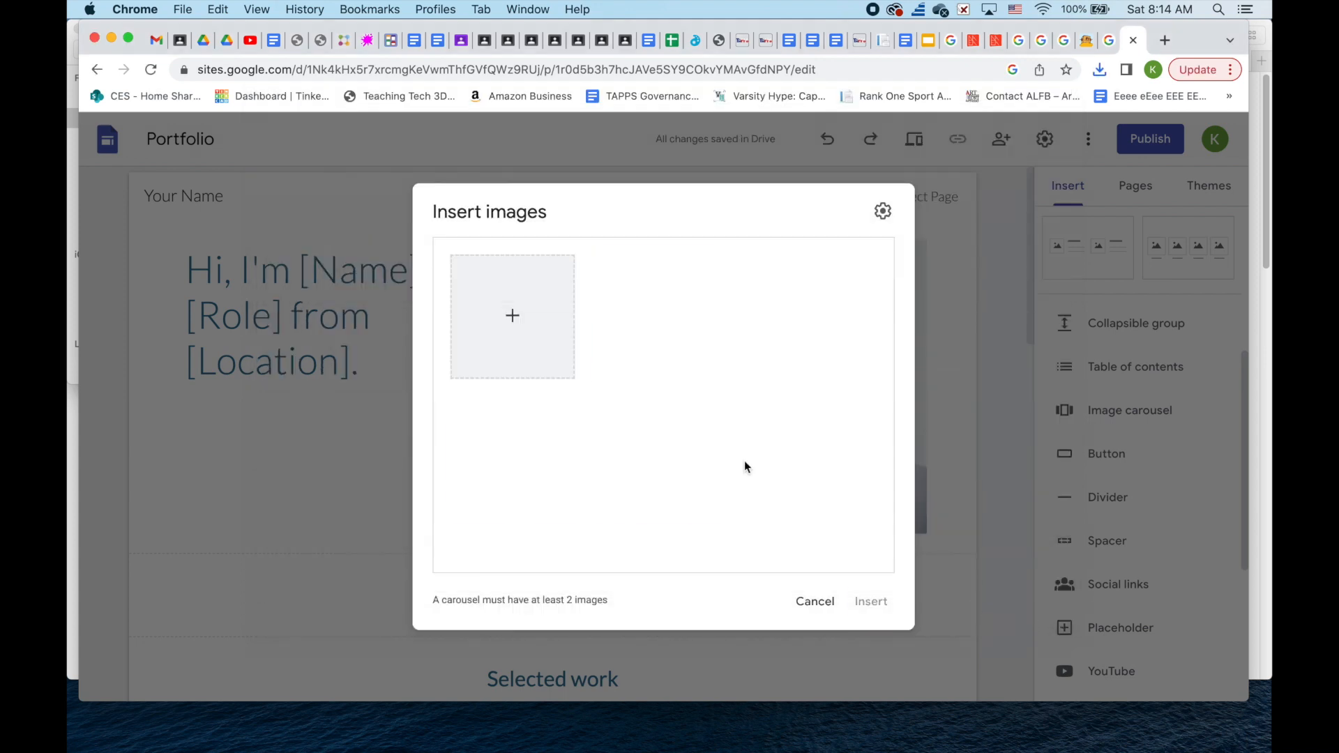
{"action": "left_click", "coordinate": [880, 603]}
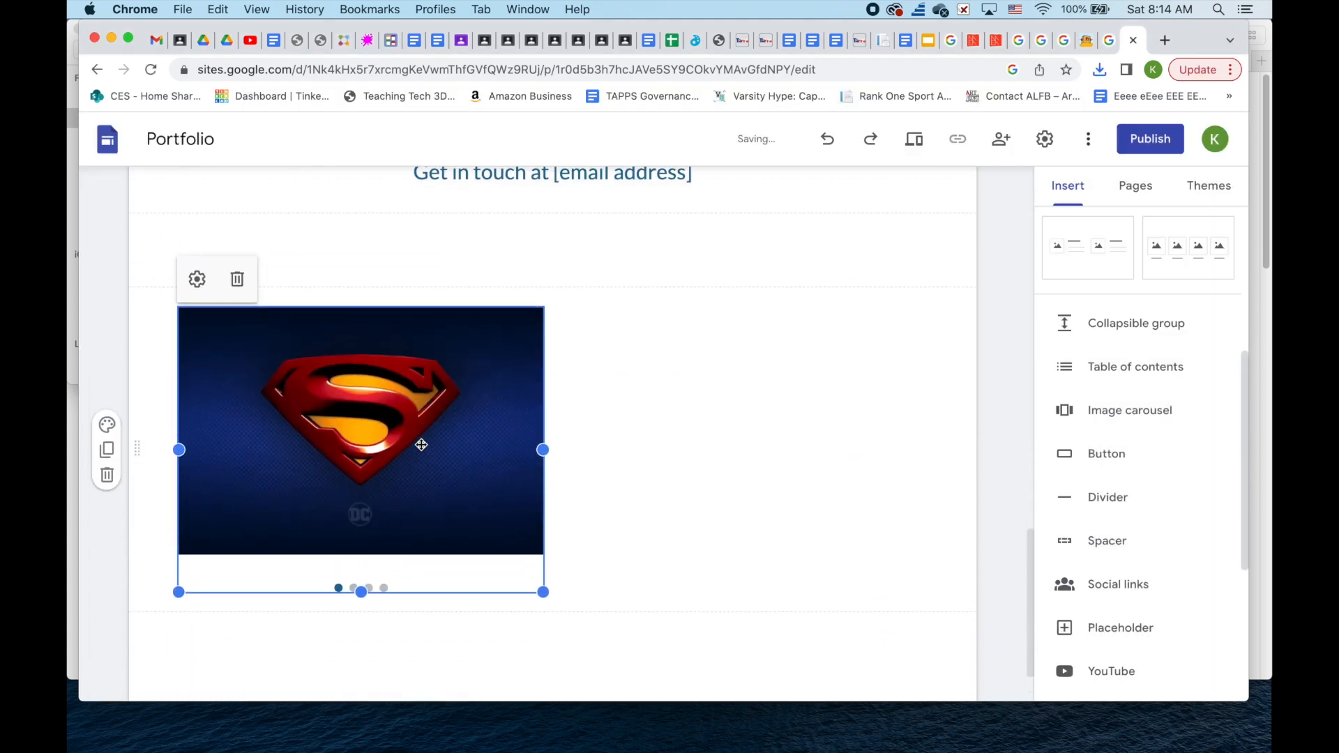
- Enlarge the carousel and move it to the centre of the home page
{"action": "left_click_drag", "start_coordinate": [414, 434], "coordinate": [562, 409]}
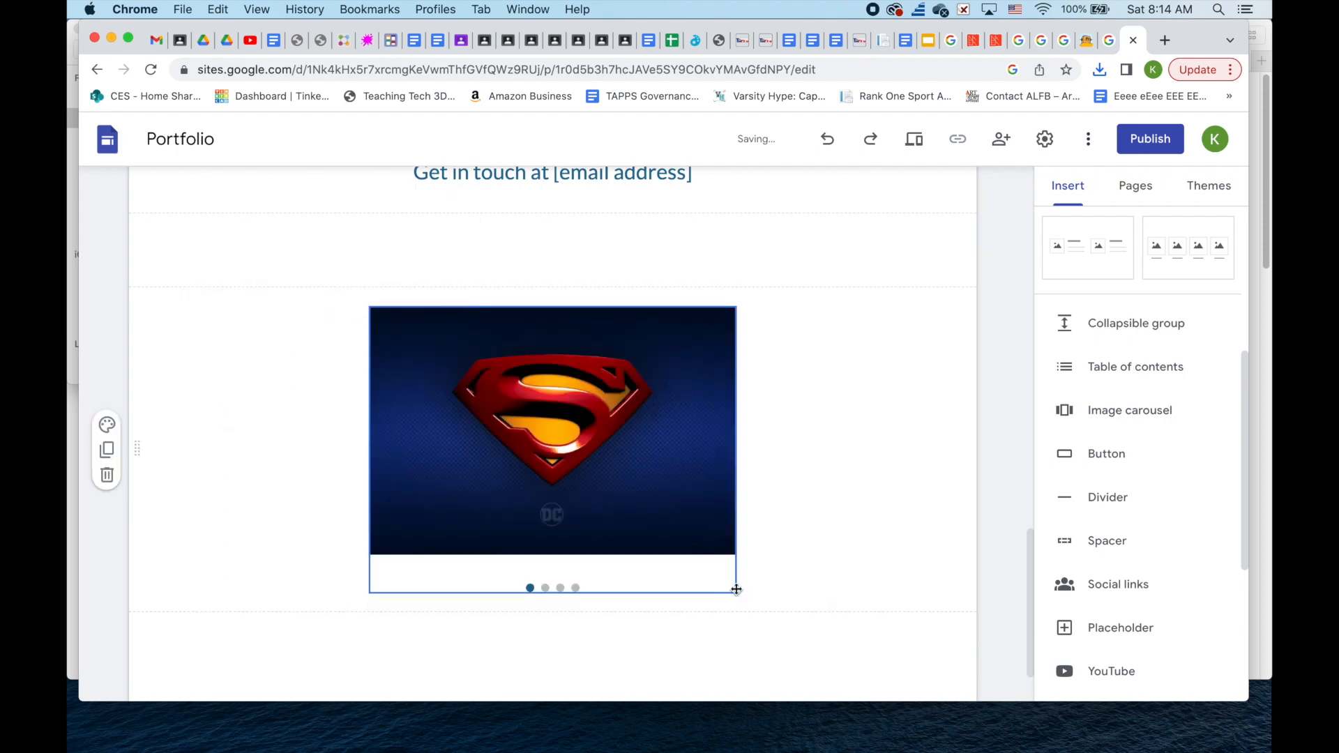
{"action": "left_click_drag", "start_coordinate": [735, 593], "coordinate": [863, 670]}
{"action": "left_click_drag", "start_coordinate": [770, 514], "coordinate": [559, 489]}
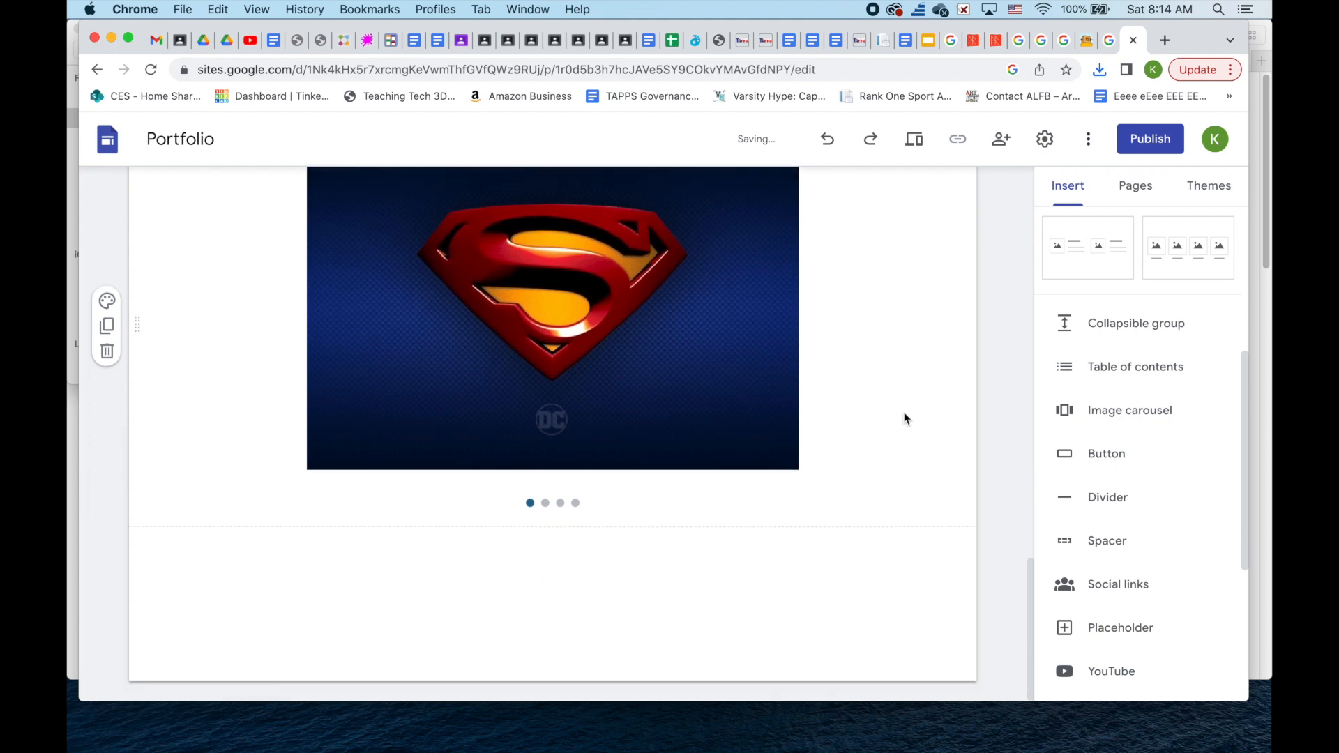
{"action": "left_click_drag", "start_coordinate": [137, 387], "coordinate": [159, 565]}
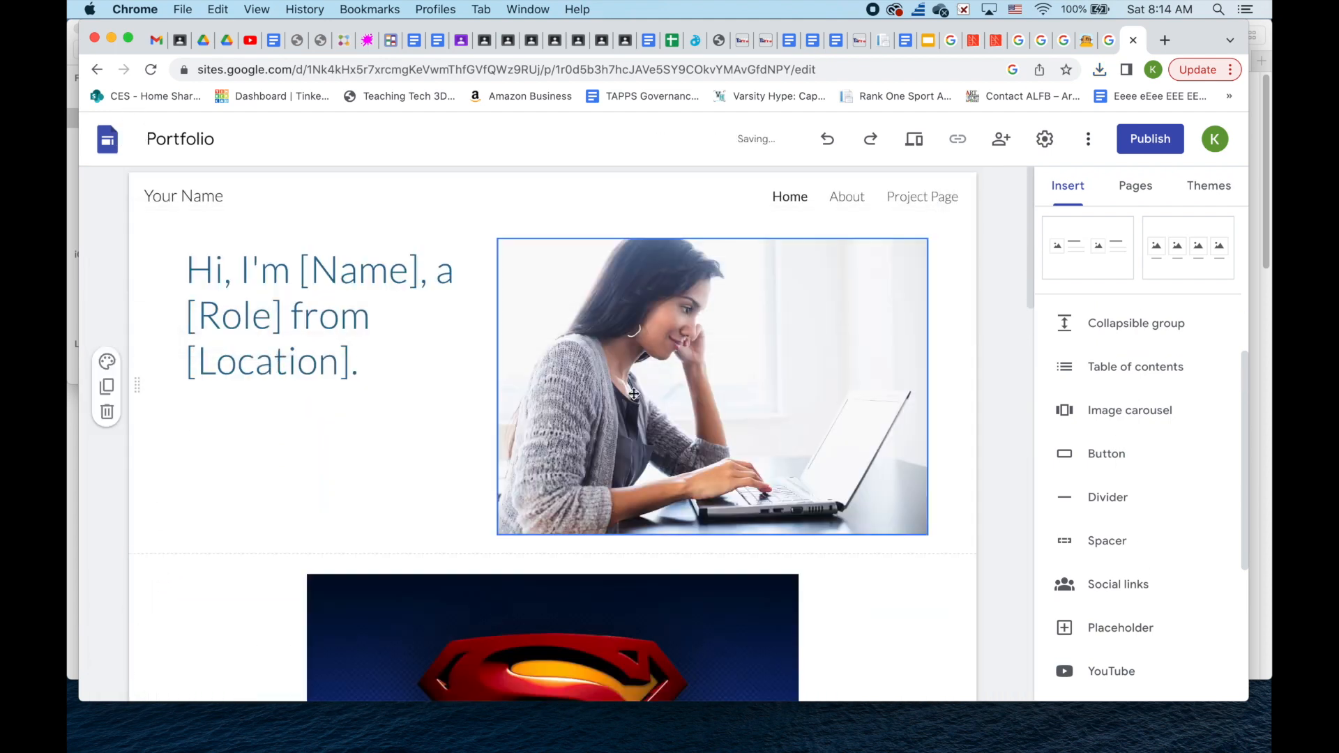
- Delete the laptop photo from the hero section
{"action": "scroll", "coordinate": [640, 392], "scroll_direction": "down", "scroll_amount": 6}
{"action": "scroll", "coordinate": [641, 393], "scroll_direction": "up", "scroll_amount": 6}
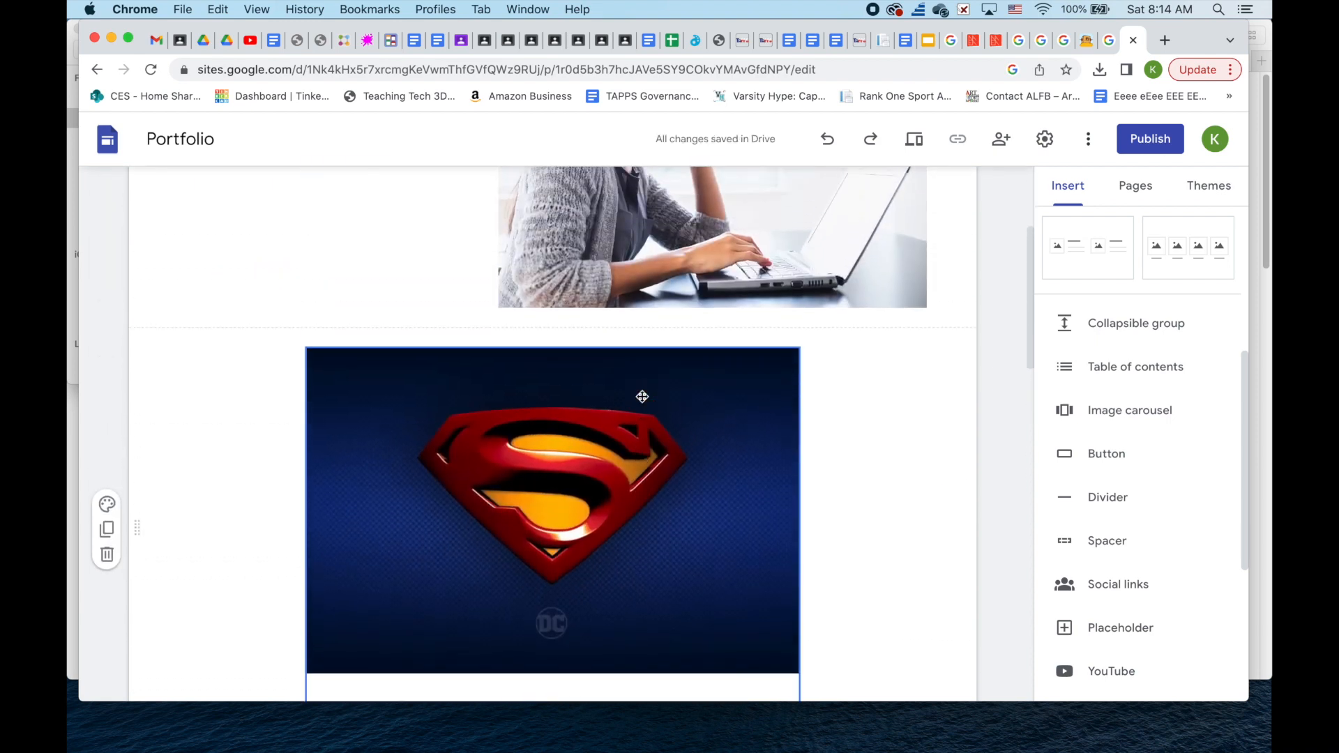
{"action": "left_click", "coordinate": [682, 413]}
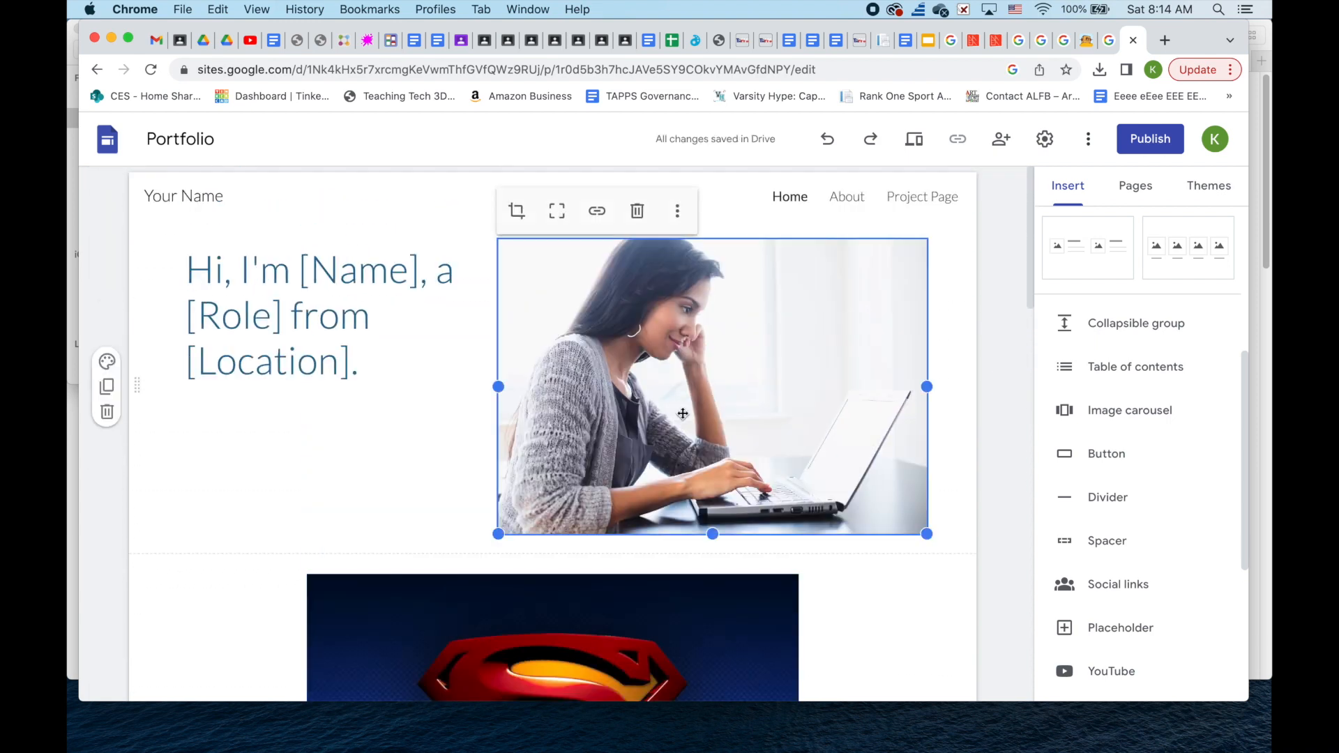
{"action": "key", "text": "Delete"}
- Retitle the hero 'Art by' plus the artist's name on one widened line, adding a line beneath
{"action": "triple_click", "coordinate": [372, 376]}
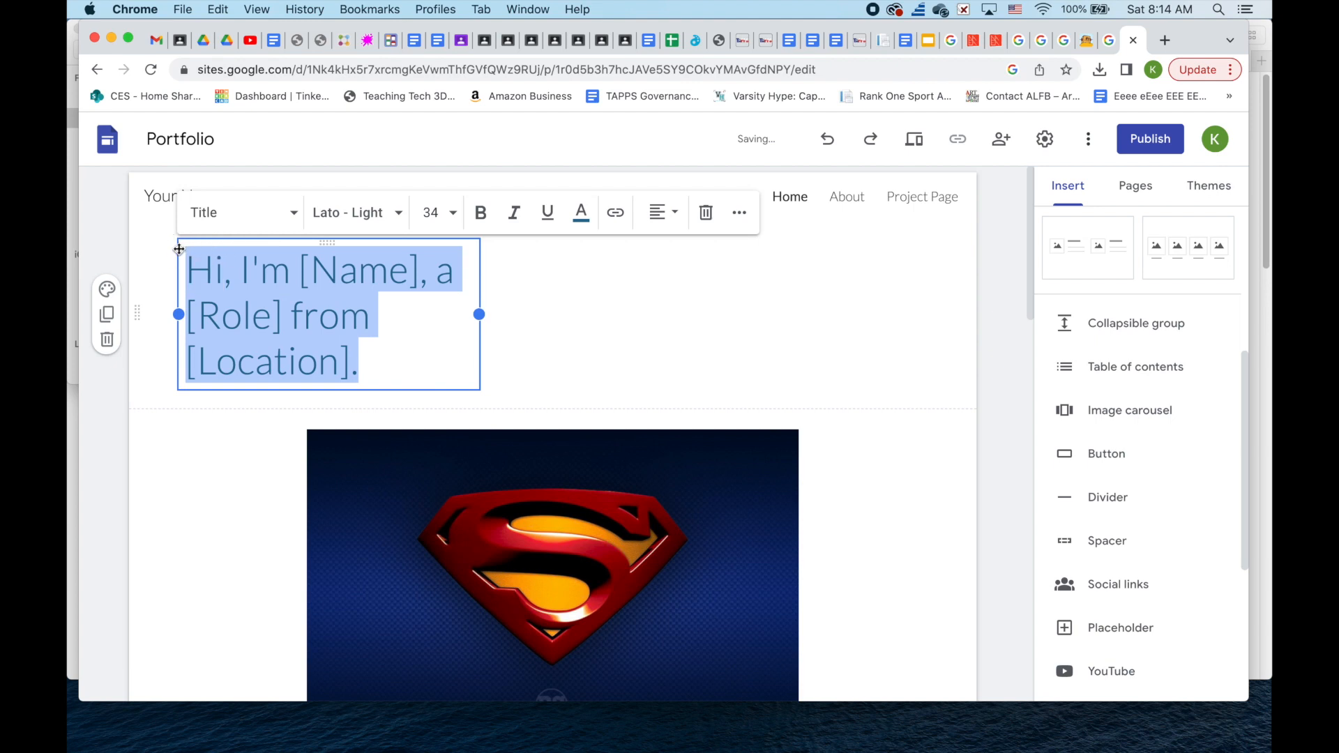
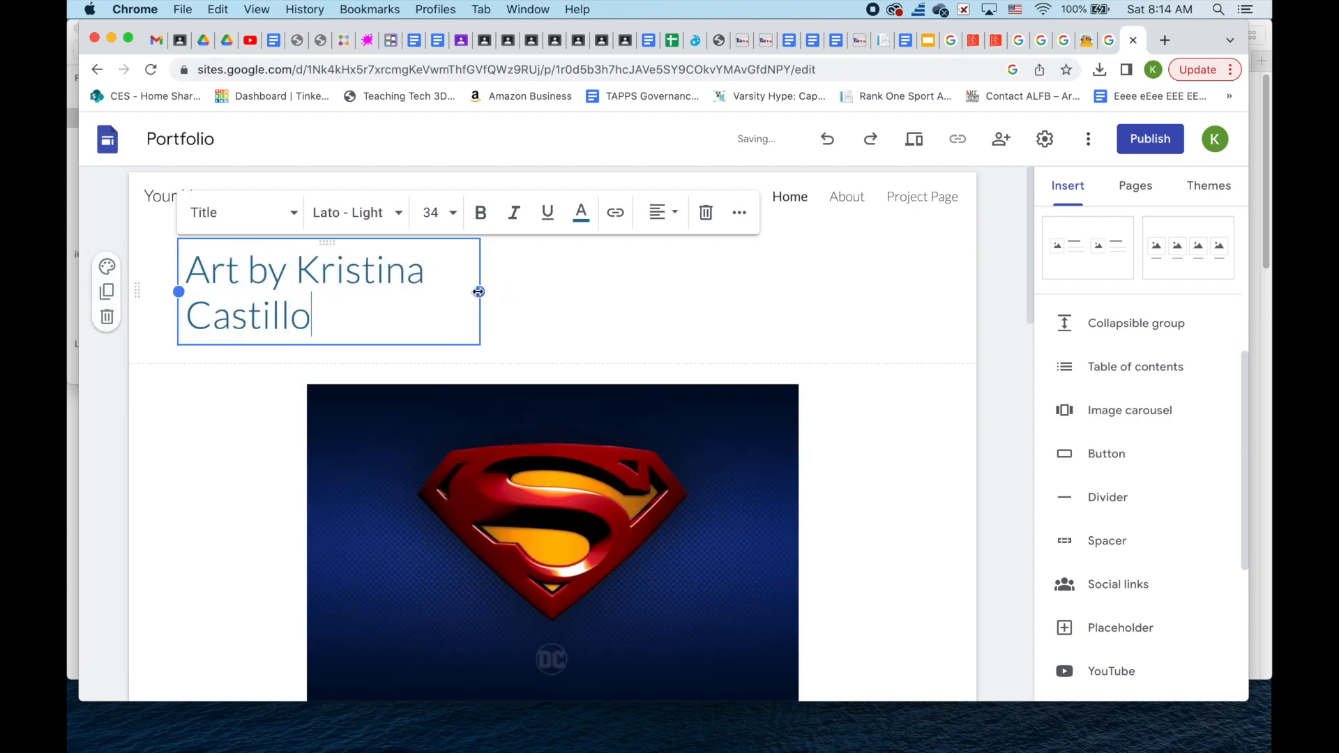
{"action": "left_click_drag", "start_coordinate": [478, 292], "coordinate": [607, 270]}
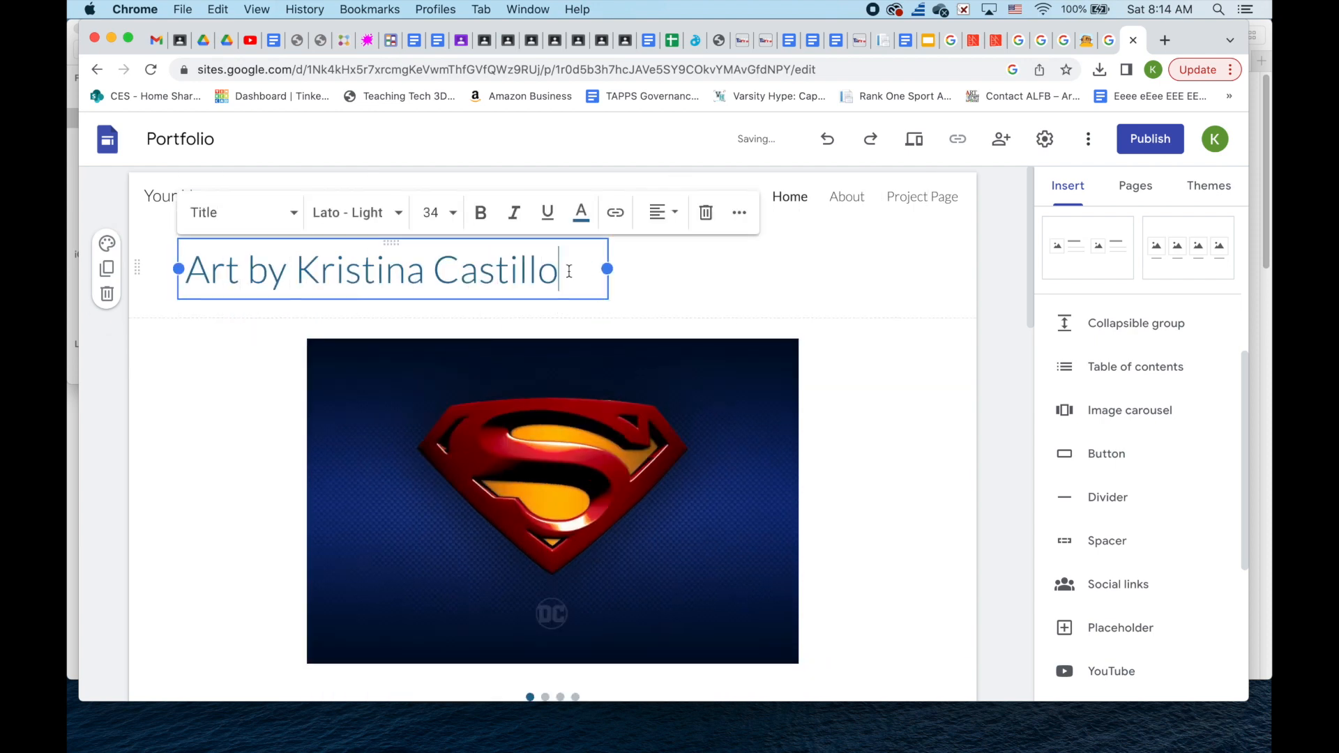
{"action": "key", "text": "Return"}
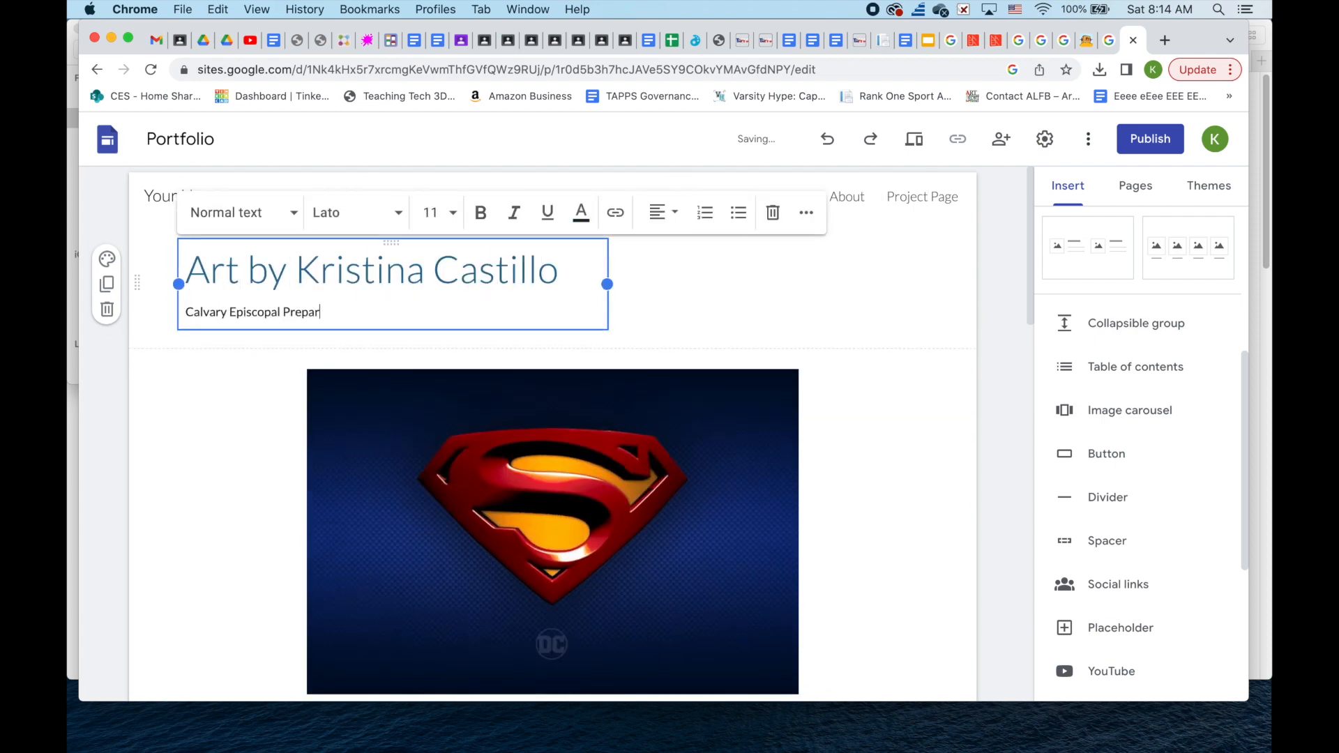
{"action": "scroll", "coordinate": [816, 505], "scroll_direction": "down", "scroll_amount": 3}
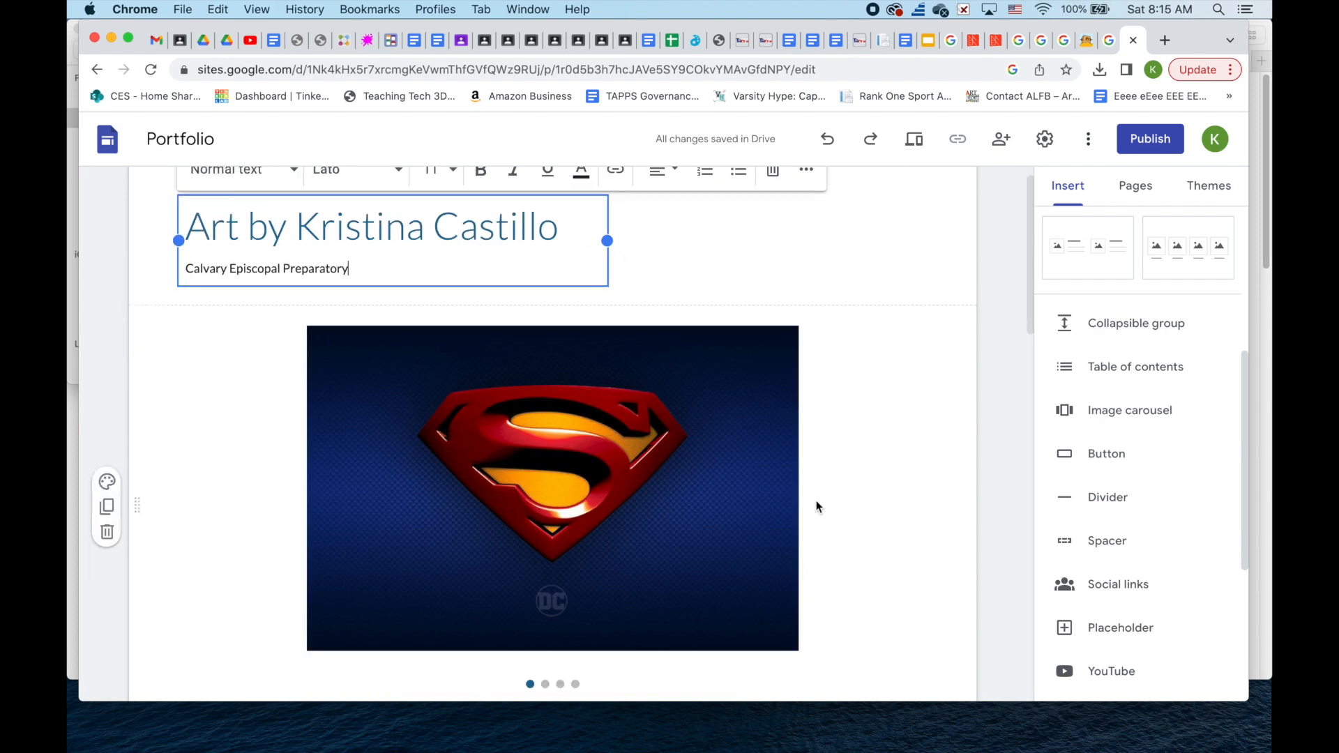
{"action": "left_click", "coordinate": [550, 585]}
{"action": "scroll", "coordinate": [723, 574], "scroll_direction": "down", "scroll_amount": 5}
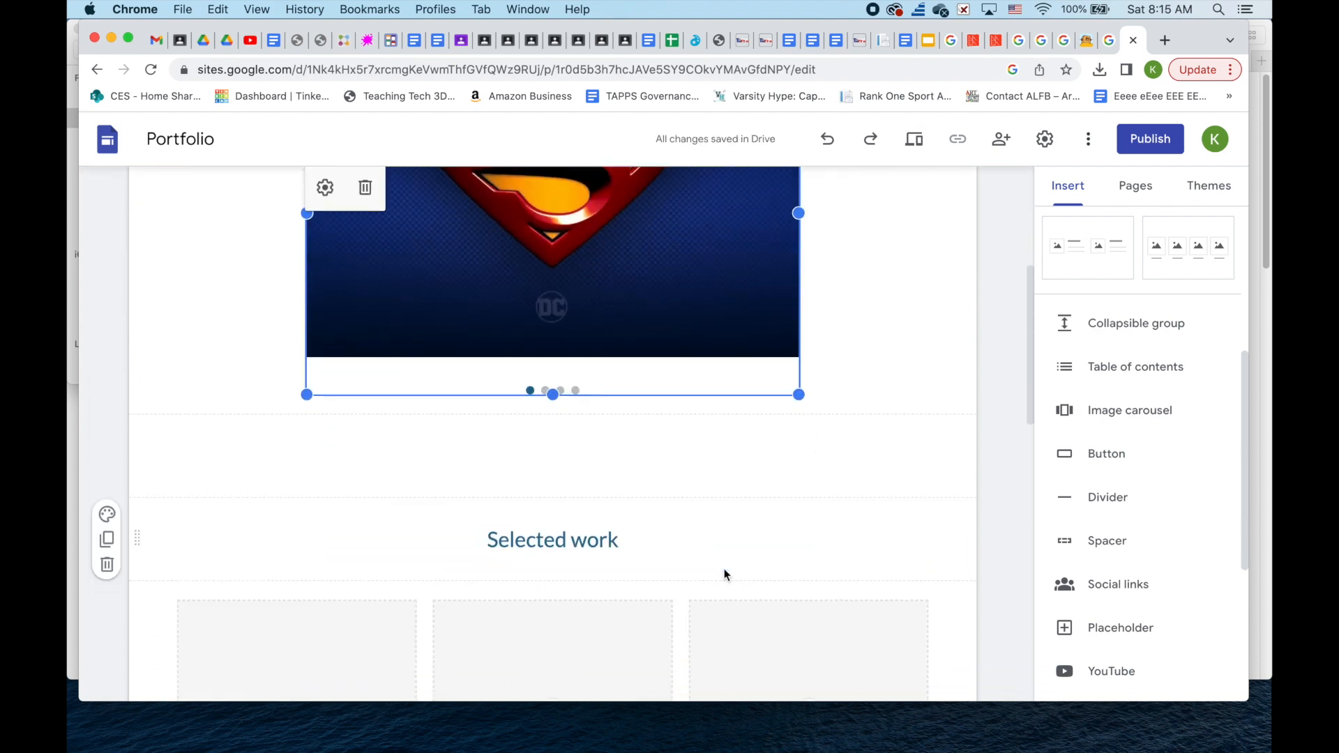
- Type an 'About Me' heading with body text in the box below the carousel
{"action": "left_click", "coordinate": [675, 407]}
{"action": "type", "text": "About Me"}
{"action": "key", "text": "Return"}
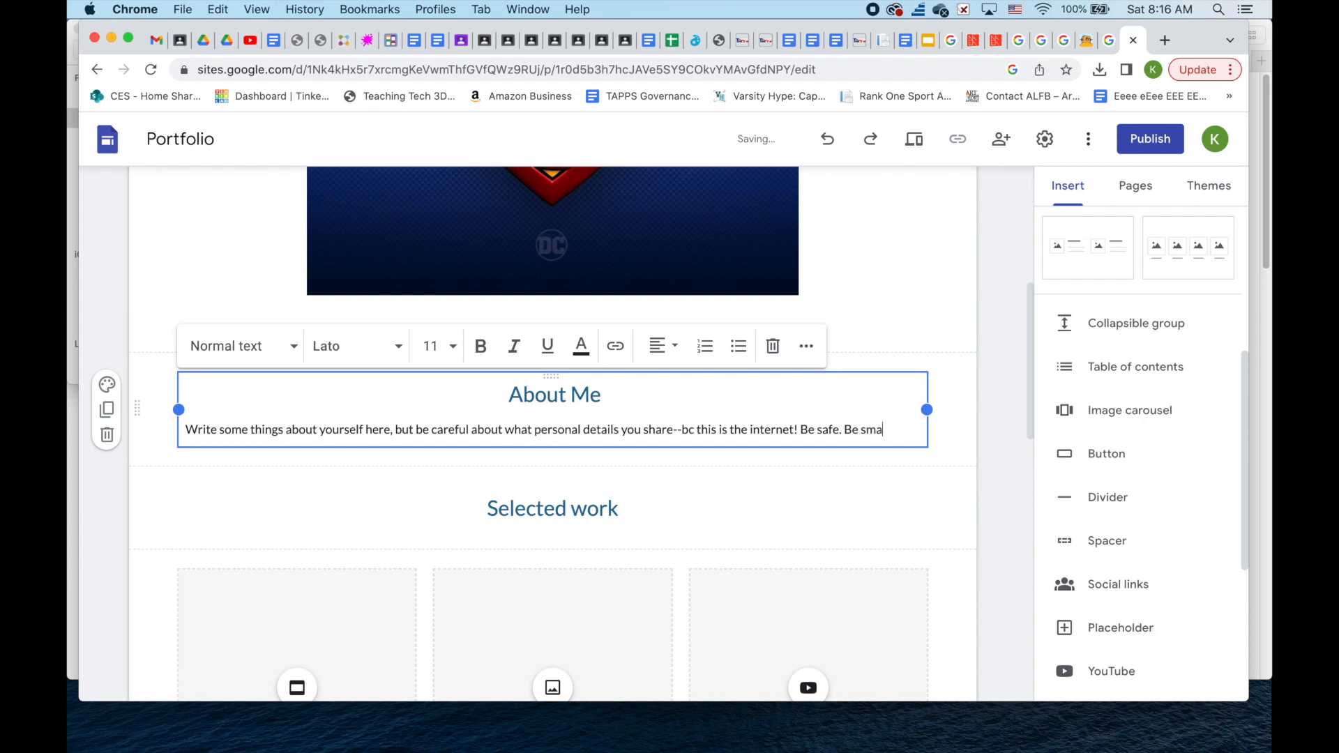
{"action": "type", "text": "And try to be personable. :"}
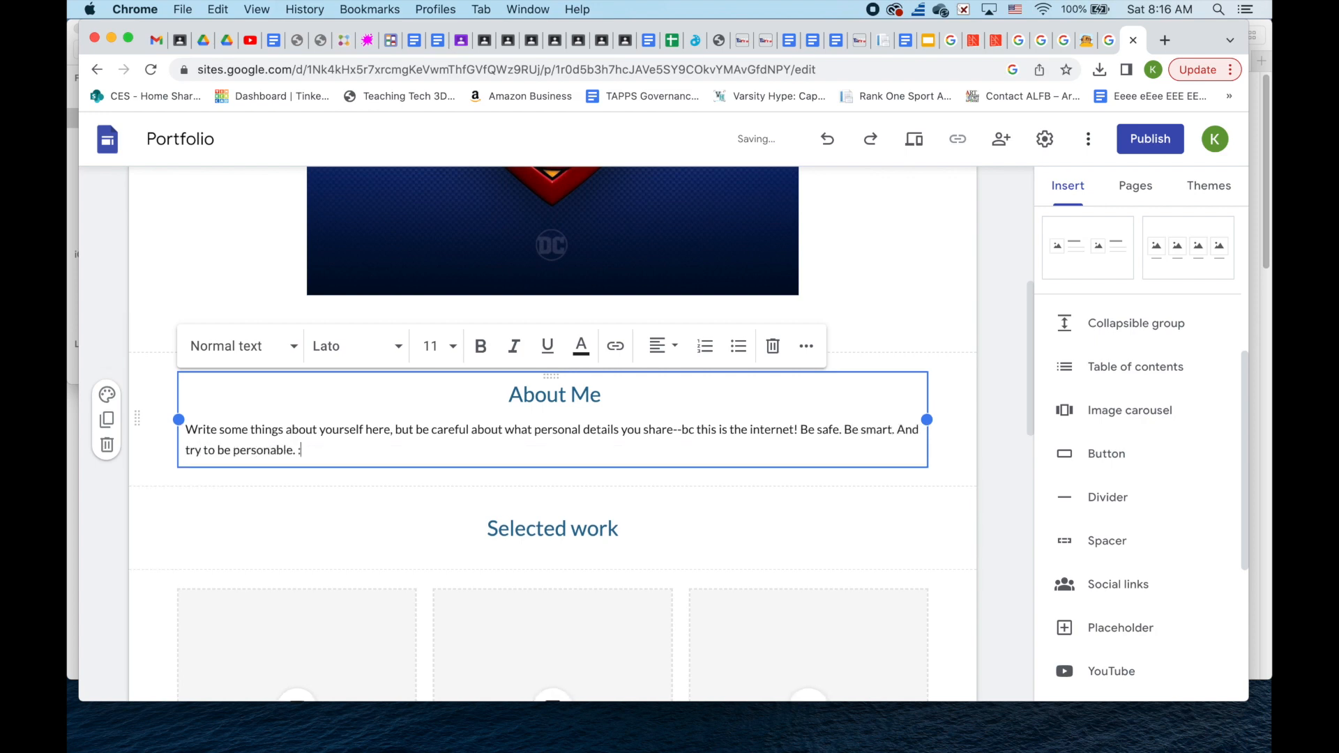
- Center the About Me body in Subheading style, trying Amatic SC before reverting to Lato
{"action": "left_click_drag", "start_coordinate": [346, 473], "coordinate": [115, 411]}
{"action": "left_click", "coordinate": [660, 347]}
{"action": "left_click", "coordinate": [661, 432]}
{"action": "left_click", "coordinate": [293, 347]}
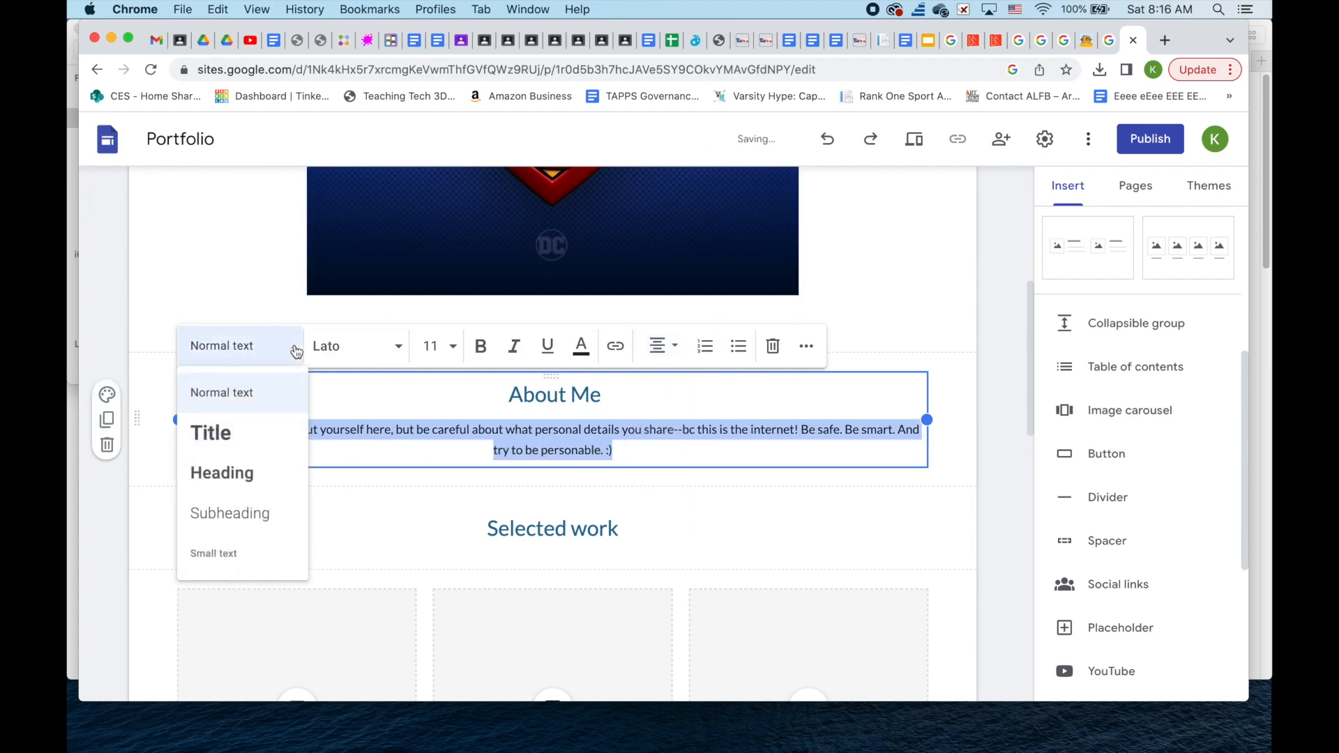
{"action": "left_click", "coordinate": [257, 516]}
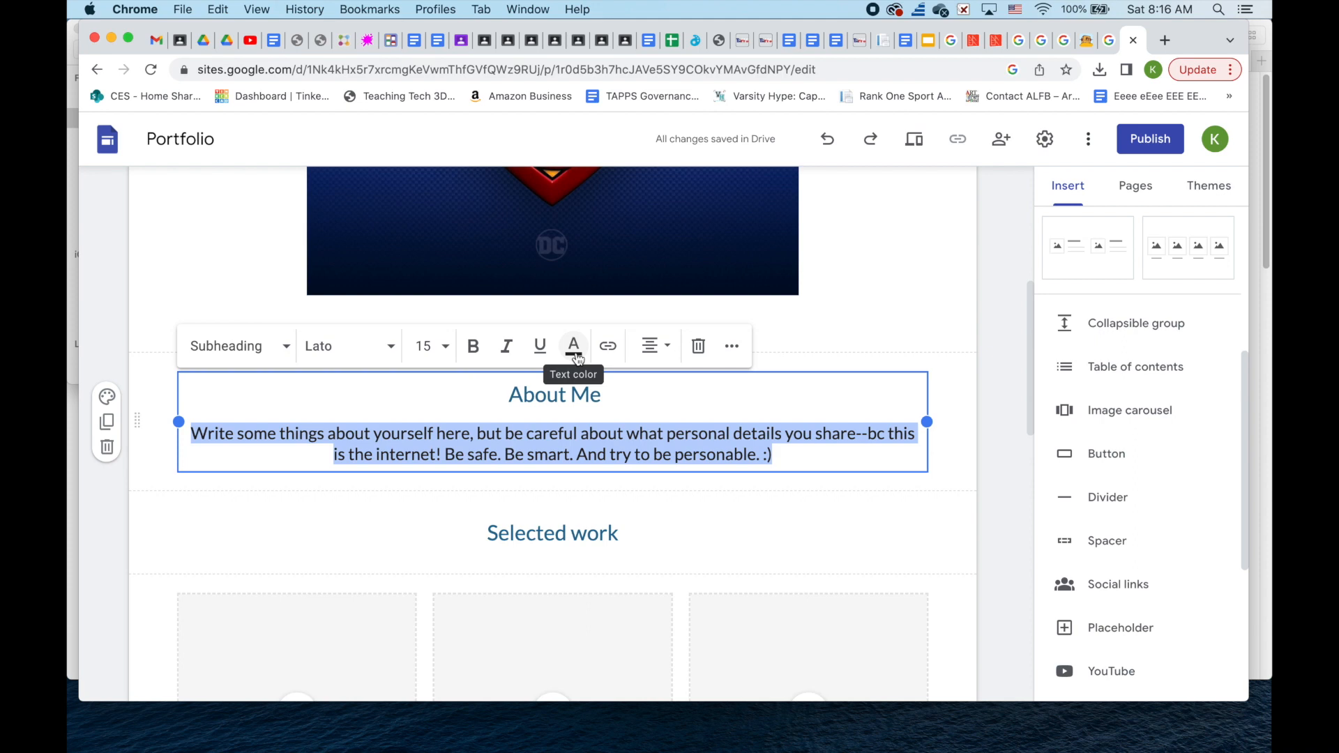
{"action": "left_click", "coordinate": [394, 348]}
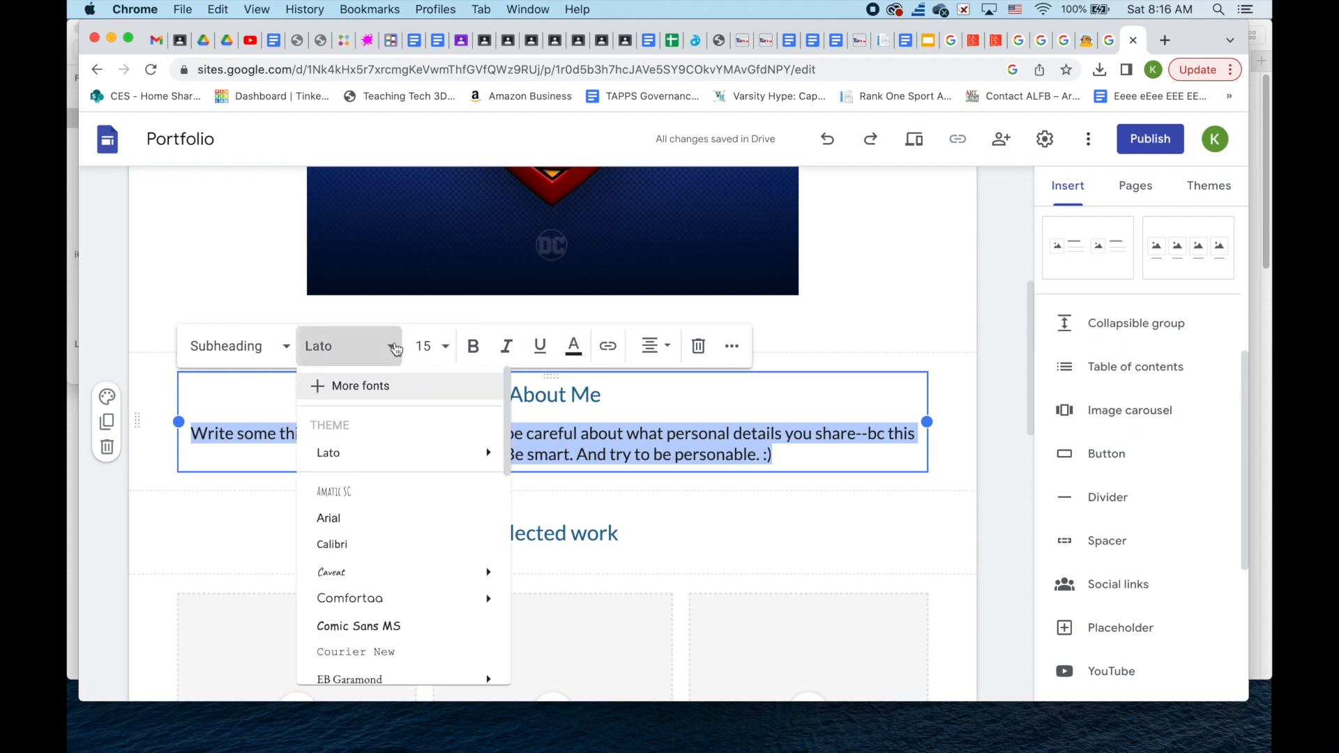
{"action": "left_click", "coordinate": [393, 491]}
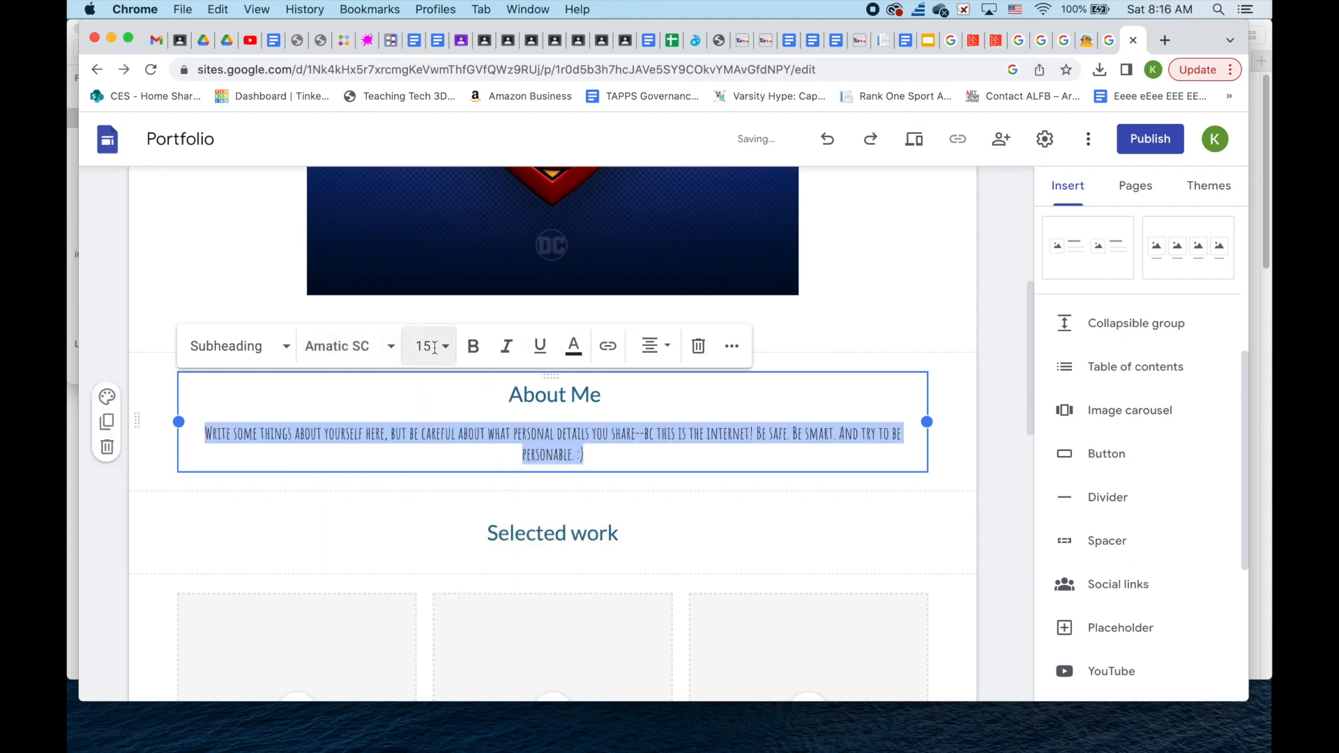
{"action": "left_click", "coordinate": [827, 139]}
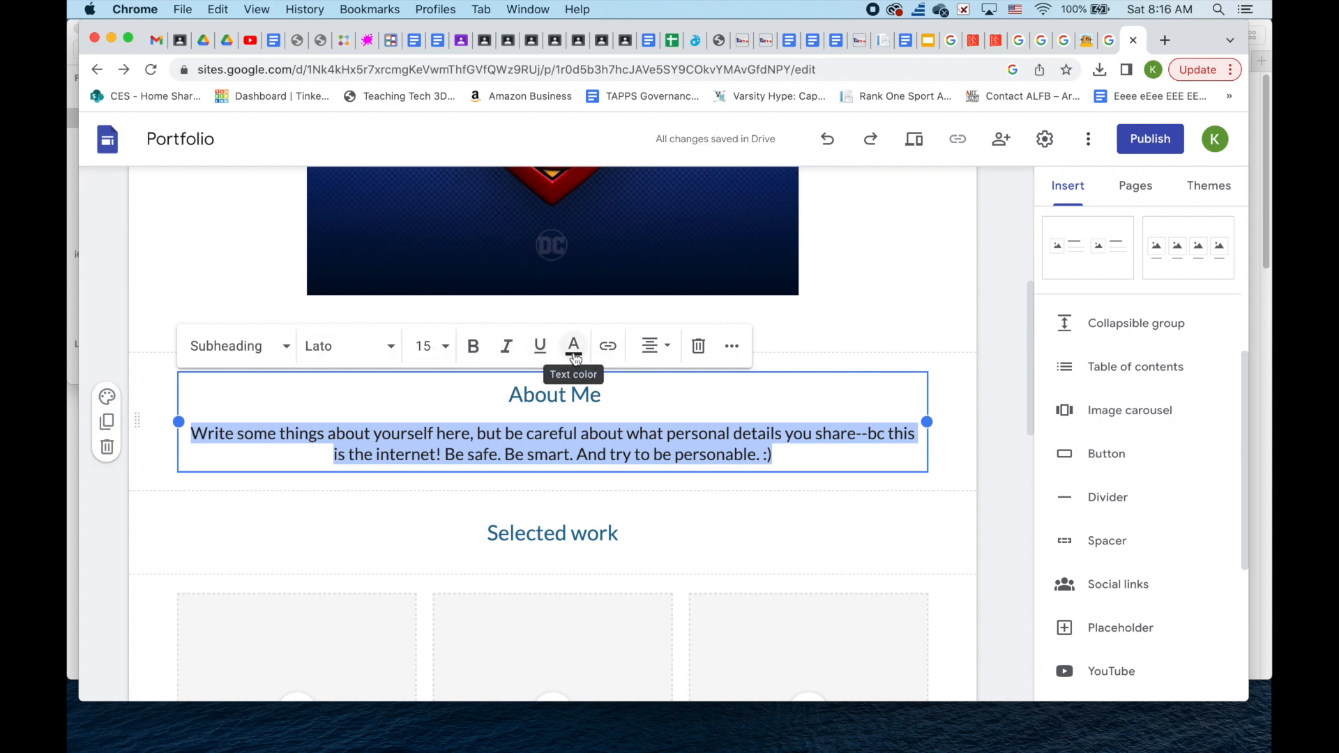
{"action": "left_click", "coordinate": [737, 354]}
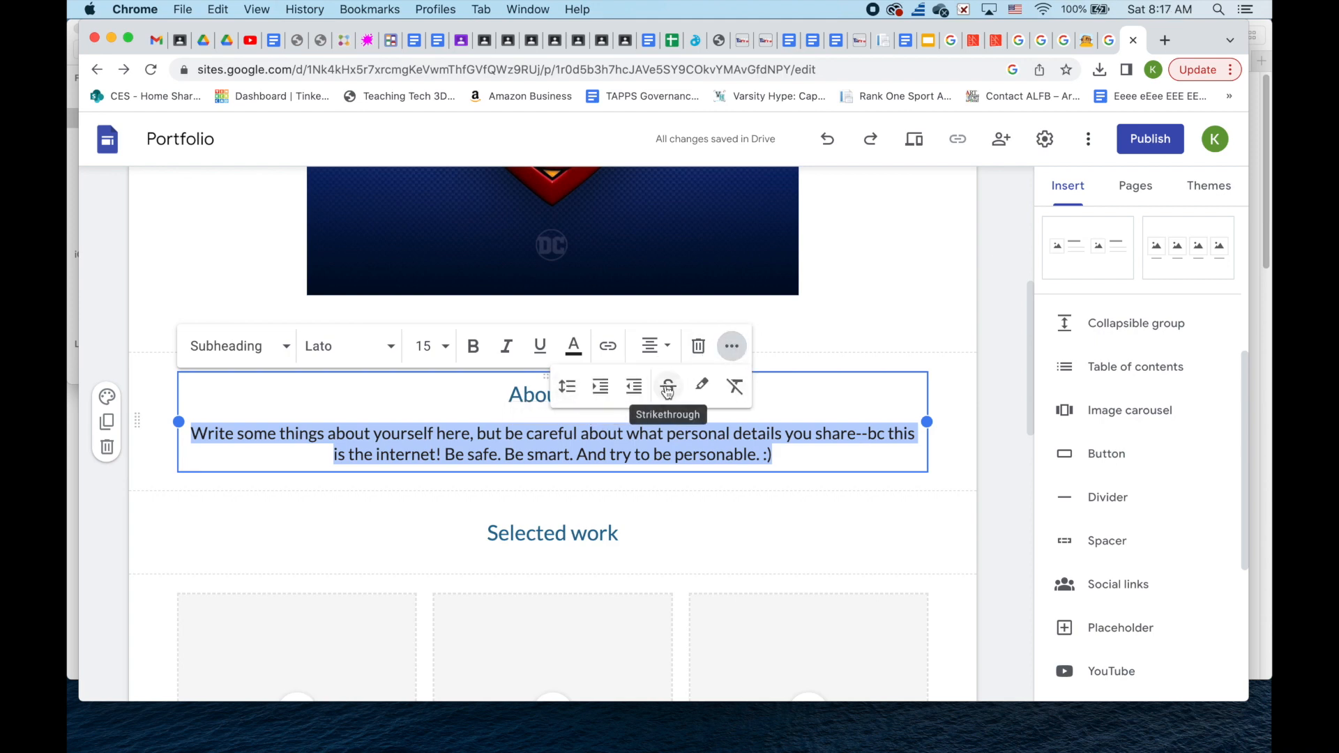
{"action": "left_click", "coordinate": [811, 455]}
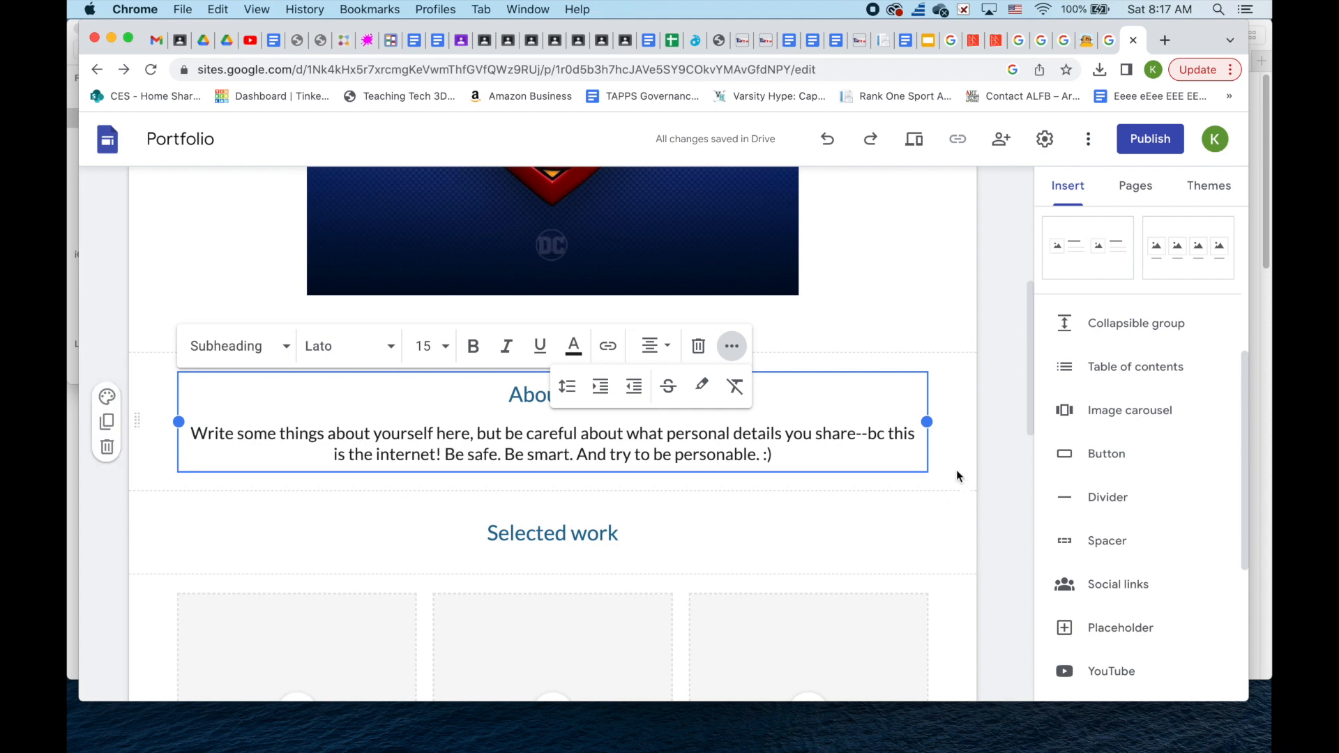
{"action": "left_click", "coordinate": [958, 481]}
{"action": "scroll", "coordinate": [998, 458], "scroll_direction": "up", "scroll_amount": 5}
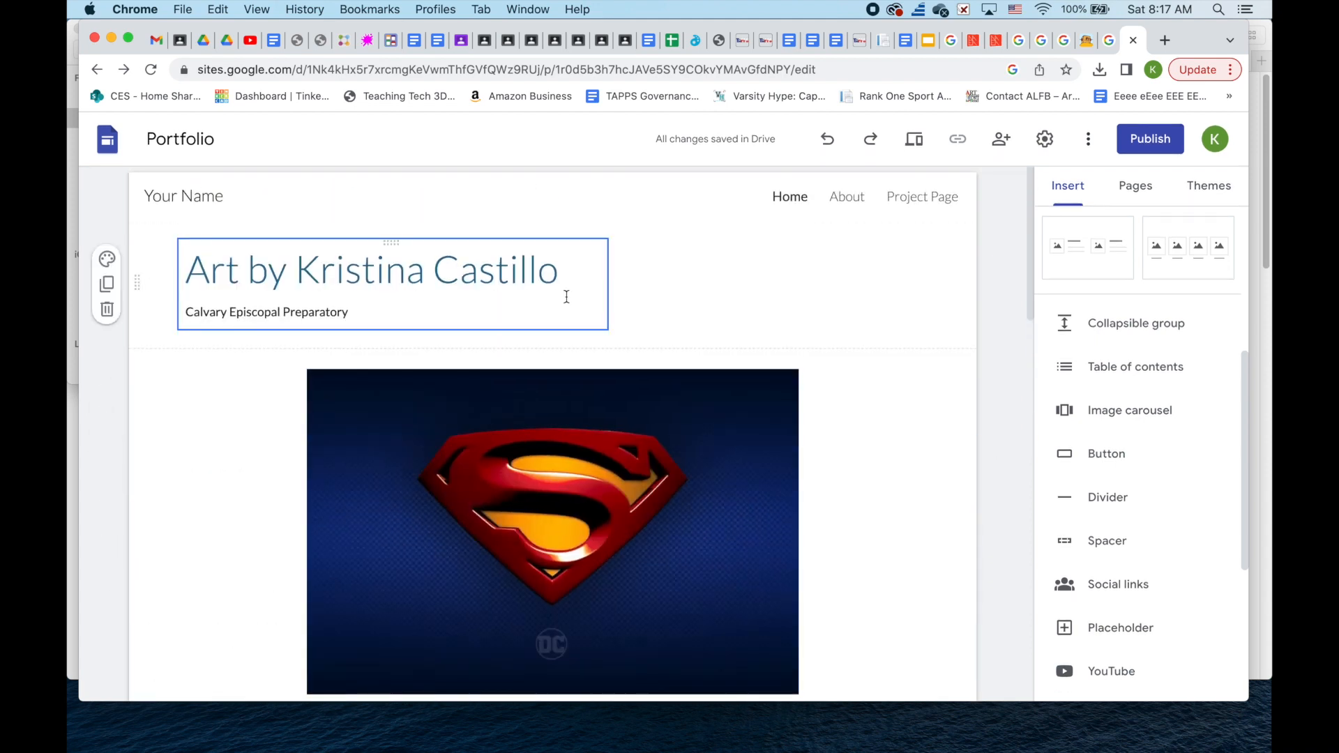
- Replace the header's site name with the artist's full name
{"action": "left_click", "coordinate": [209, 196]}
{"action": "scroll", "coordinate": [589, 330], "scroll_direction": "down", "scroll_amount": 10}
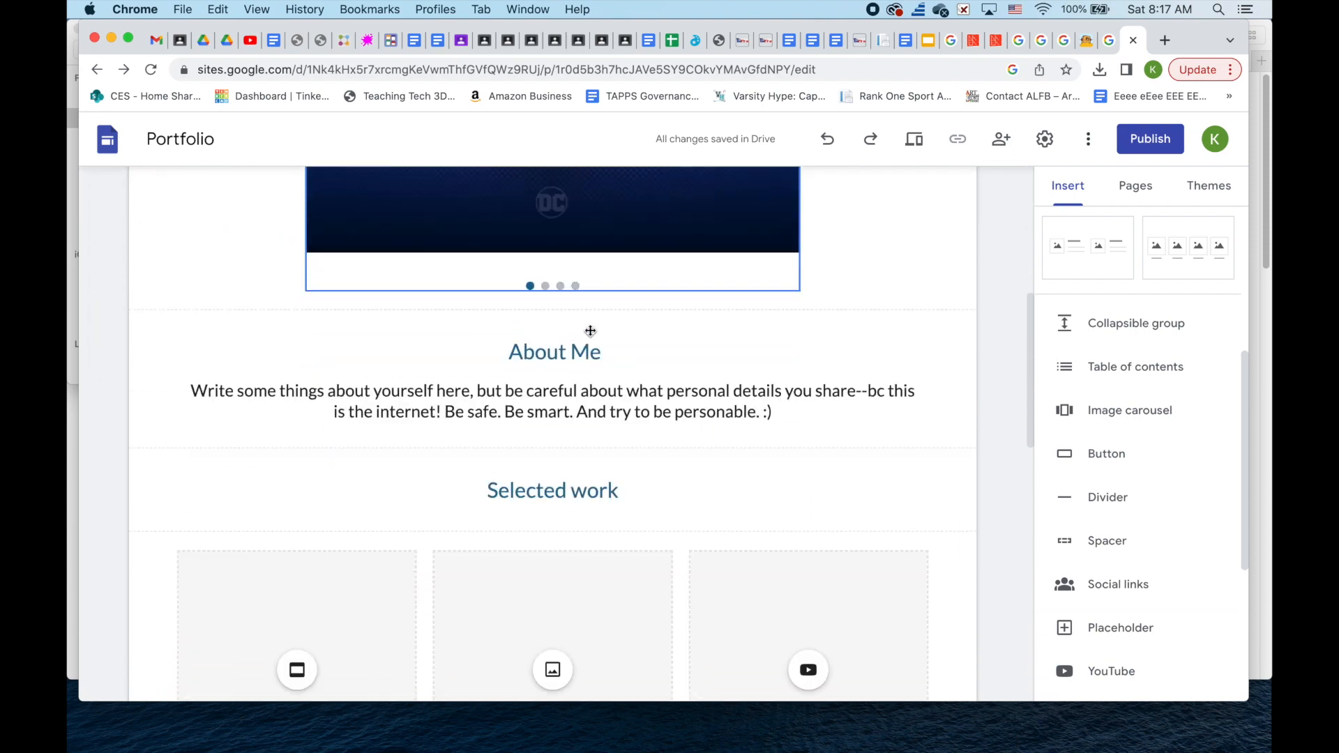
- Rename the Selected work heading to 'My Works', dismissing the first card's Slides picker
{"action": "triple_click", "coordinate": [594, 237]}
{"action": "type", "text": "My Works"}
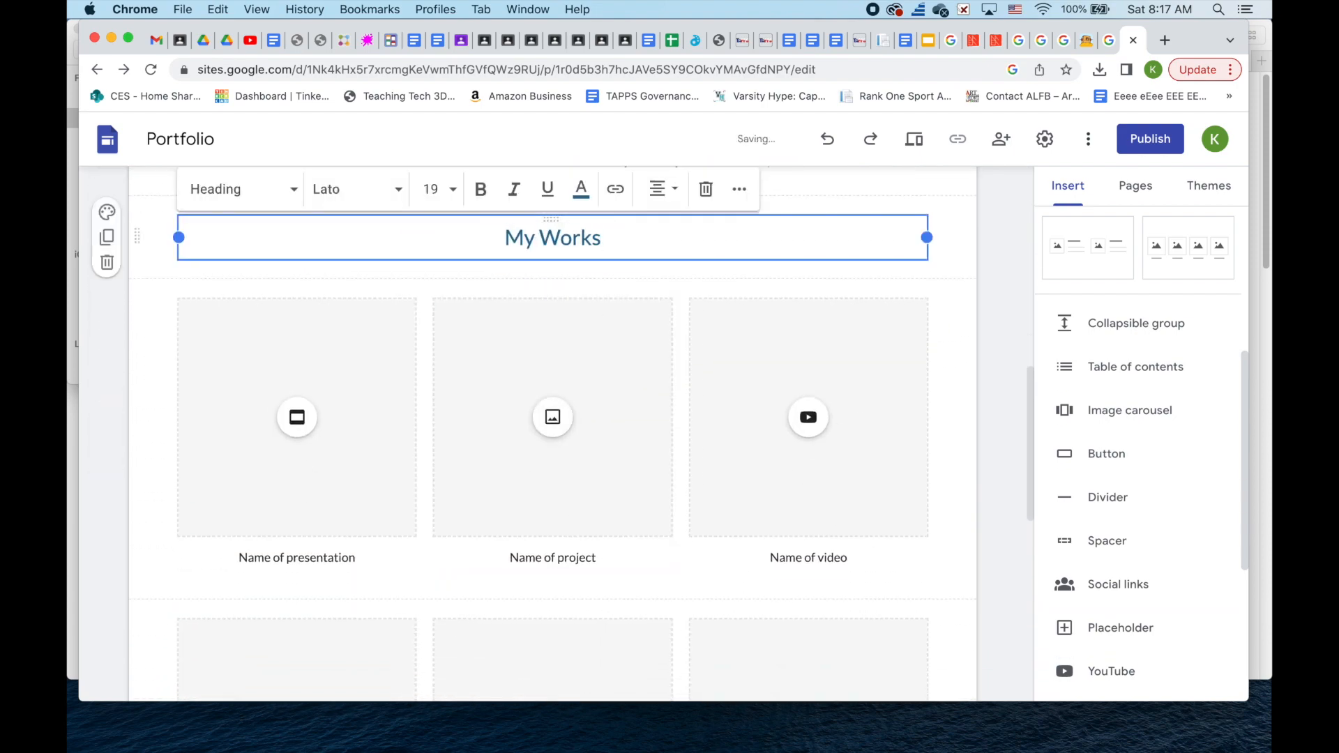
{"action": "scroll", "coordinate": [419, 389], "scroll_direction": "down", "scroll_amount": 3}
{"action": "left_click", "coordinate": [297, 317]}
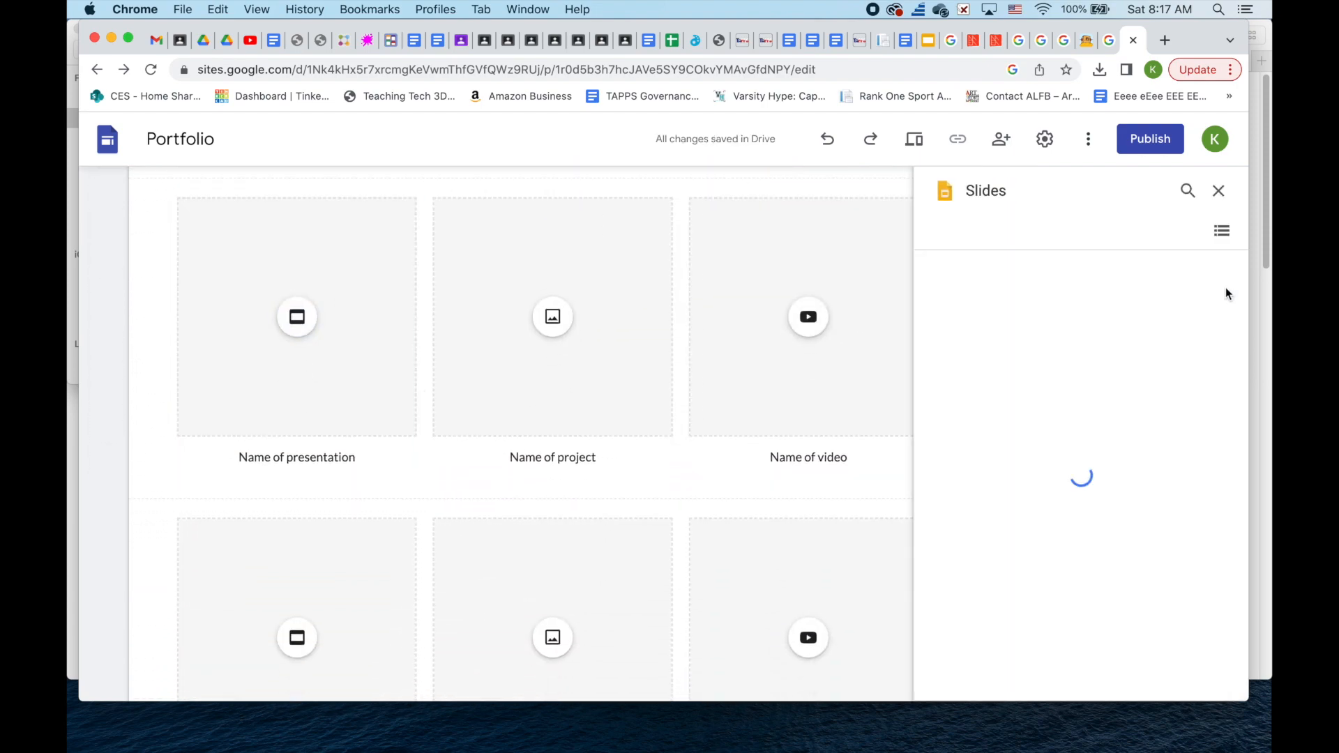
{"action": "left_click", "coordinate": [1216, 188]}
{"action": "scroll", "coordinate": [1079, 463], "scroll_direction": "down", "scroll_amount": 5}
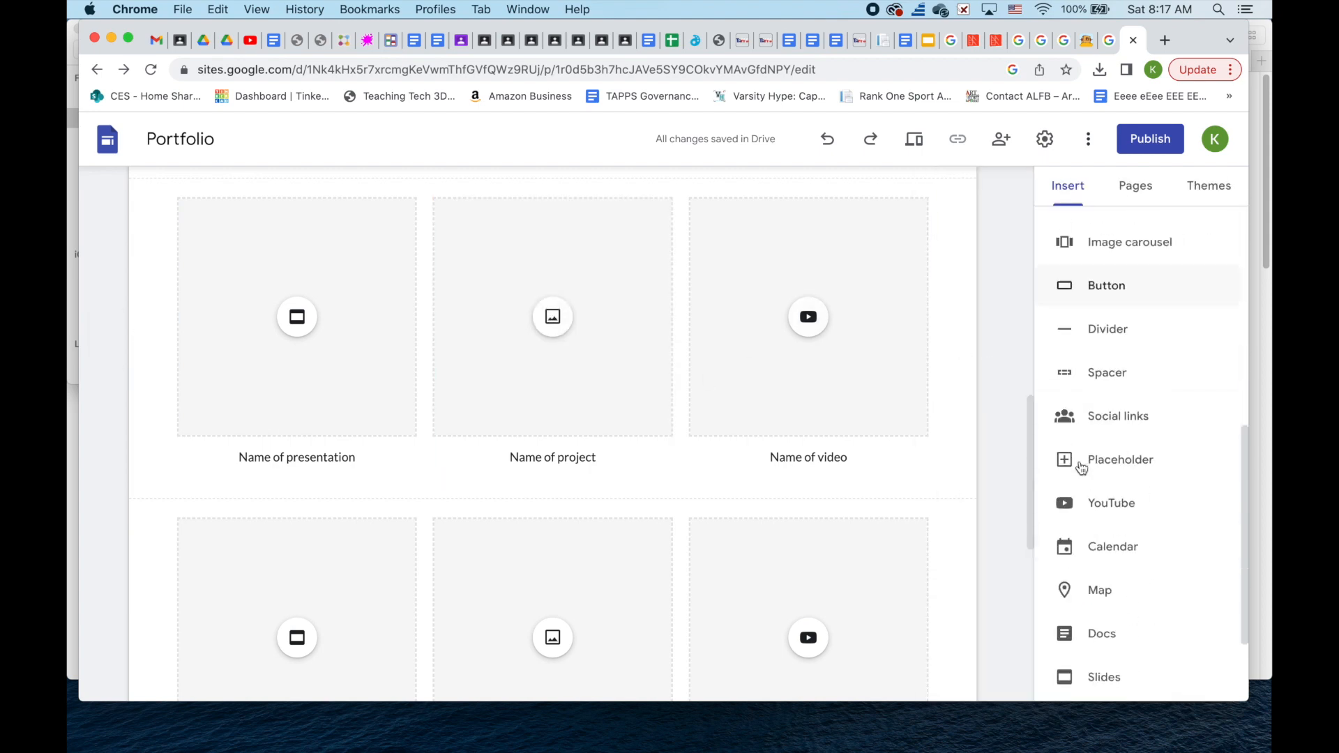
{"action": "left_click", "coordinate": [377, 309]}
{"action": "scroll", "coordinate": [376, 309], "scroll_direction": "up", "scroll_amount": 3}
- Upload the orange 1a.jpg image from Downloads into the first My Works card
{"action": "left_click", "coordinate": [508, 350]}
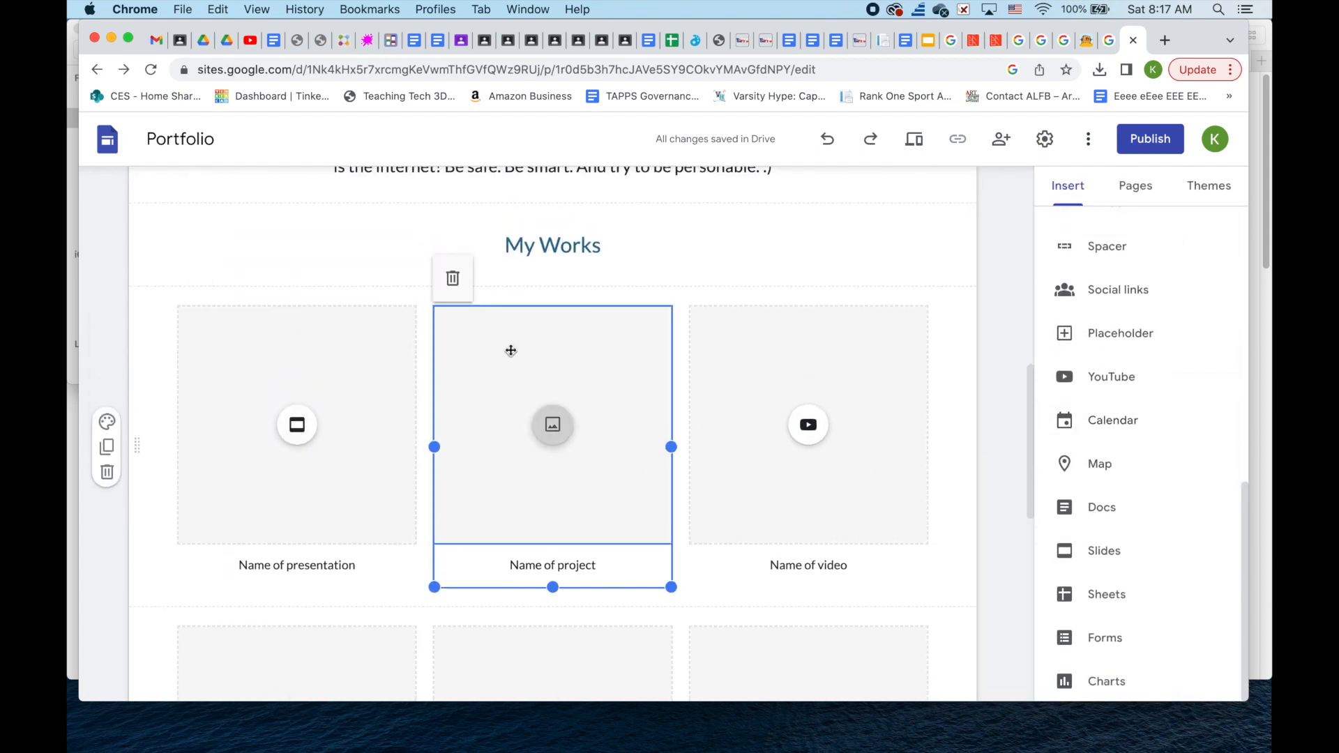
{"action": "left_click", "coordinate": [295, 404]}
{"action": "left_click", "coordinate": [353, 453]}
{"action": "left_click", "coordinate": [422, 426]}
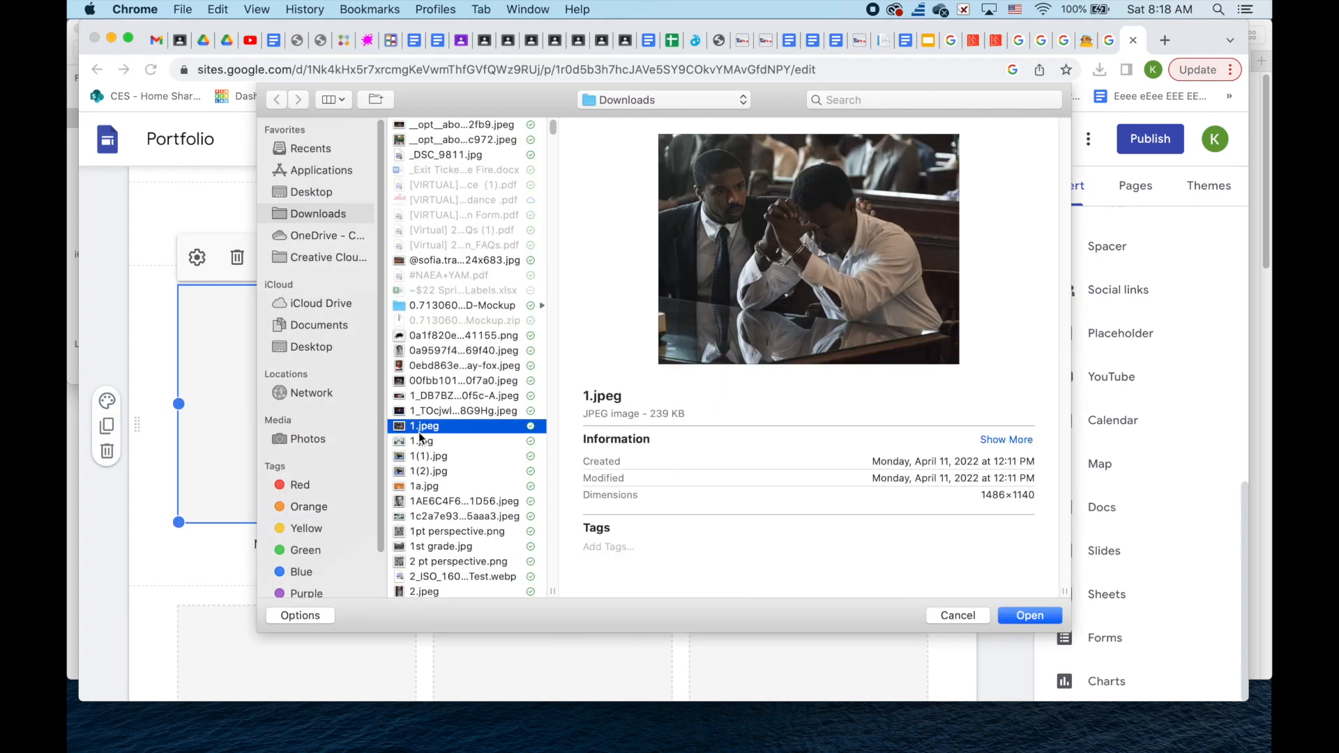
{"action": "left_click", "coordinate": [422, 442]}
{"action": "left_click", "coordinate": [477, 486]}
{"action": "left_click", "coordinate": [447, 546]}
{"action": "left_click", "coordinate": [460, 576]}
{"action": "left_click", "coordinate": [457, 488]}
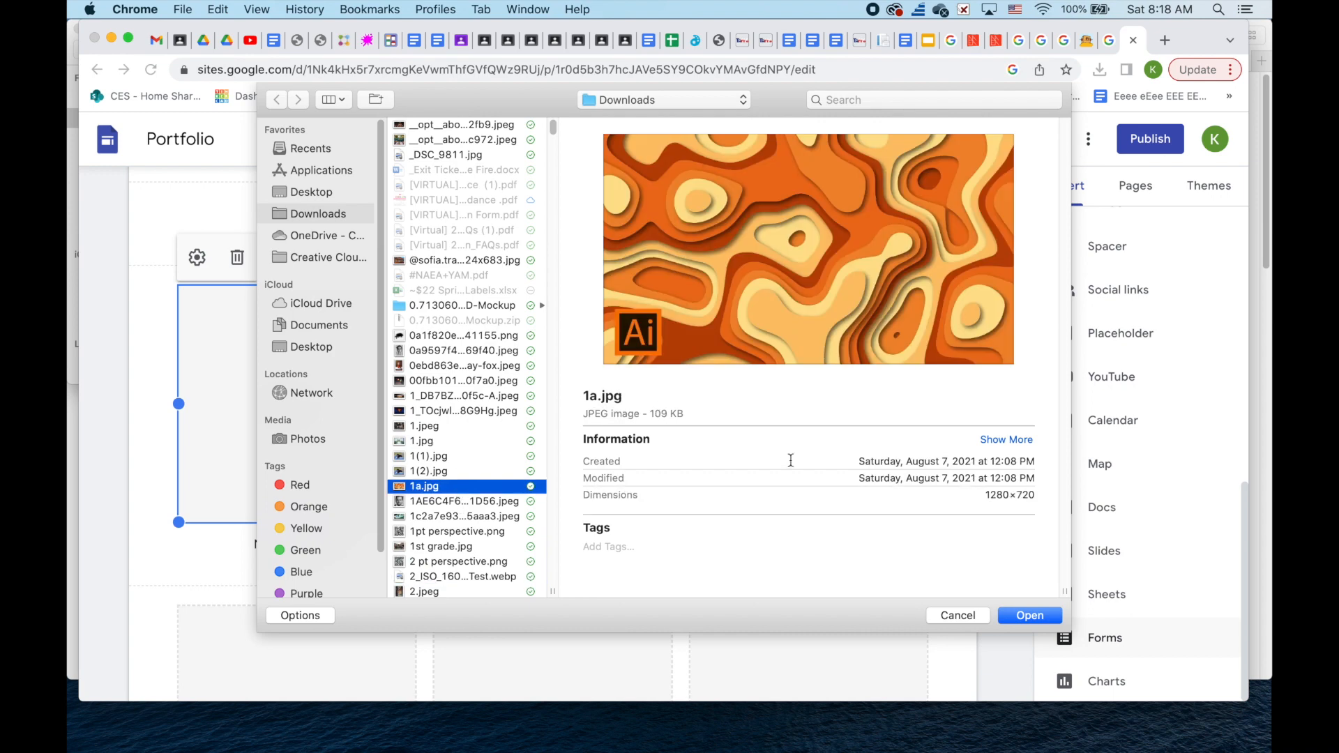
{"action": "left_click", "coordinate": [1030, 616]}
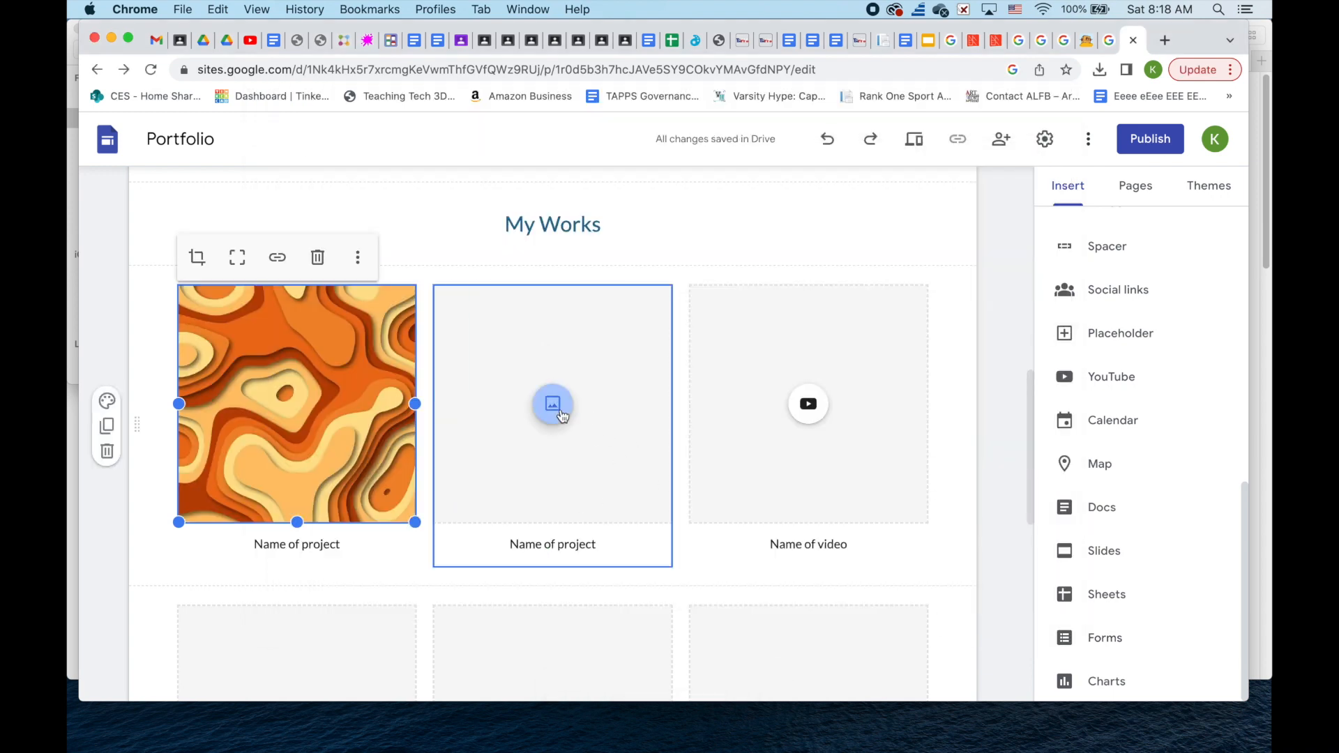
- Upload the banquet photo into the second My Works card
{"action": "left_click", "coordinate": [552, 404]}
{"action": "left_click", "coordinate": [608, 455]}
{"action": "left_click", "coordinate": [450, 426]}
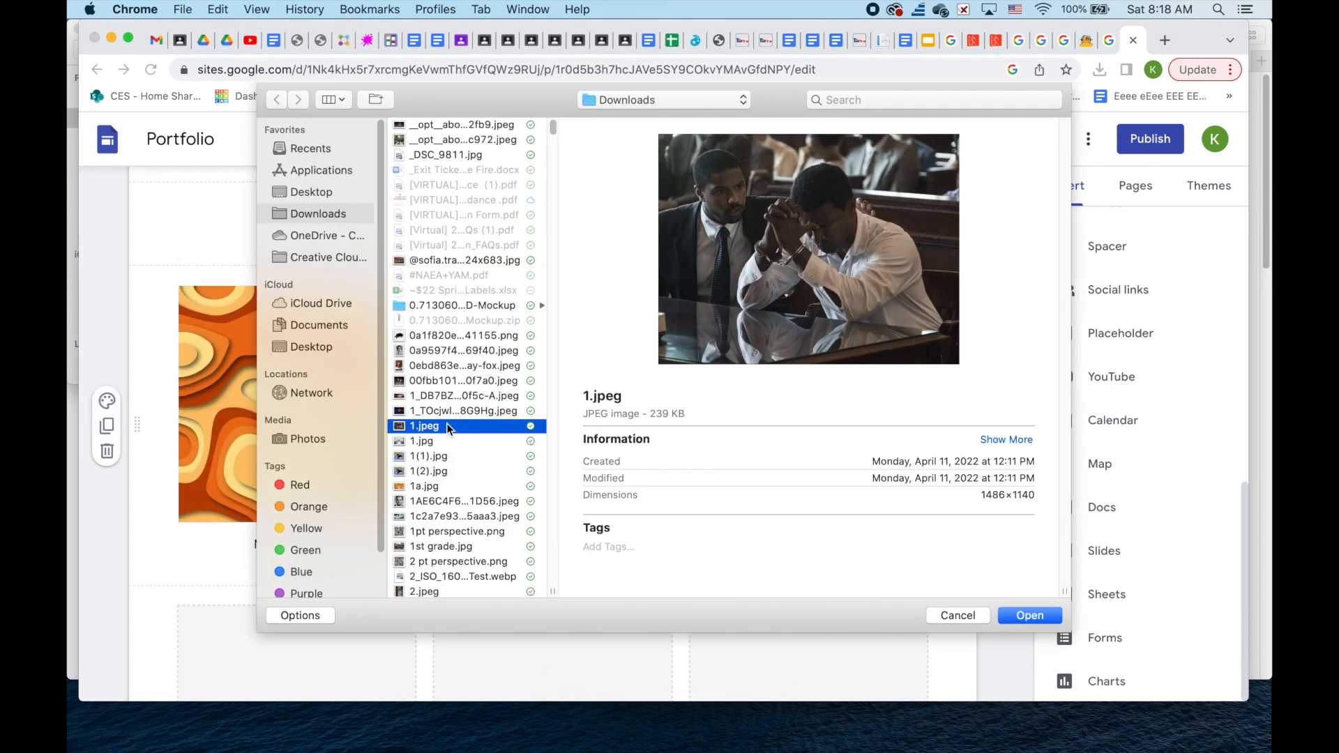
{"action": "left_click", "coordinate": [485, 126]}
{"action": "left_click", "coordinate": [1030, 616]}
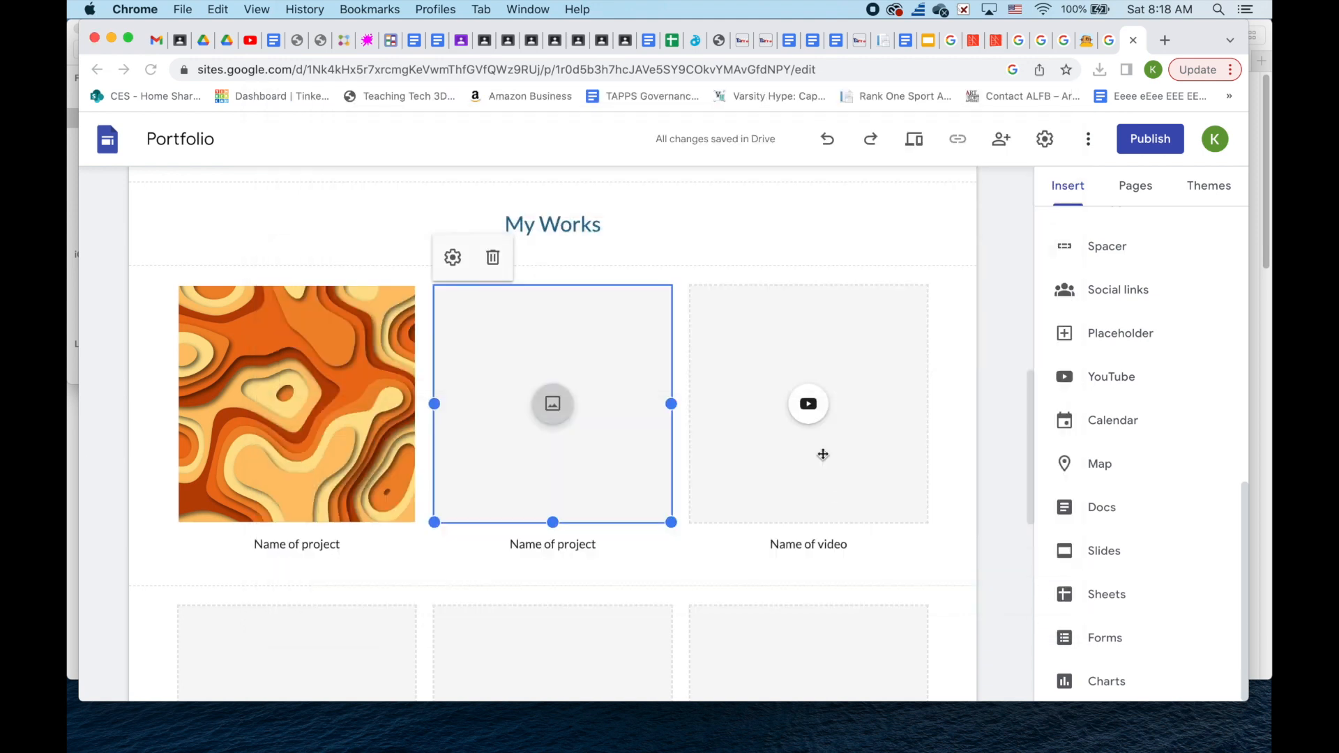
- Embed the 'Composition in Photography' YouTube video in the third card by pasting its link
{"action": "left_click", "coordinate": [810, 420]}
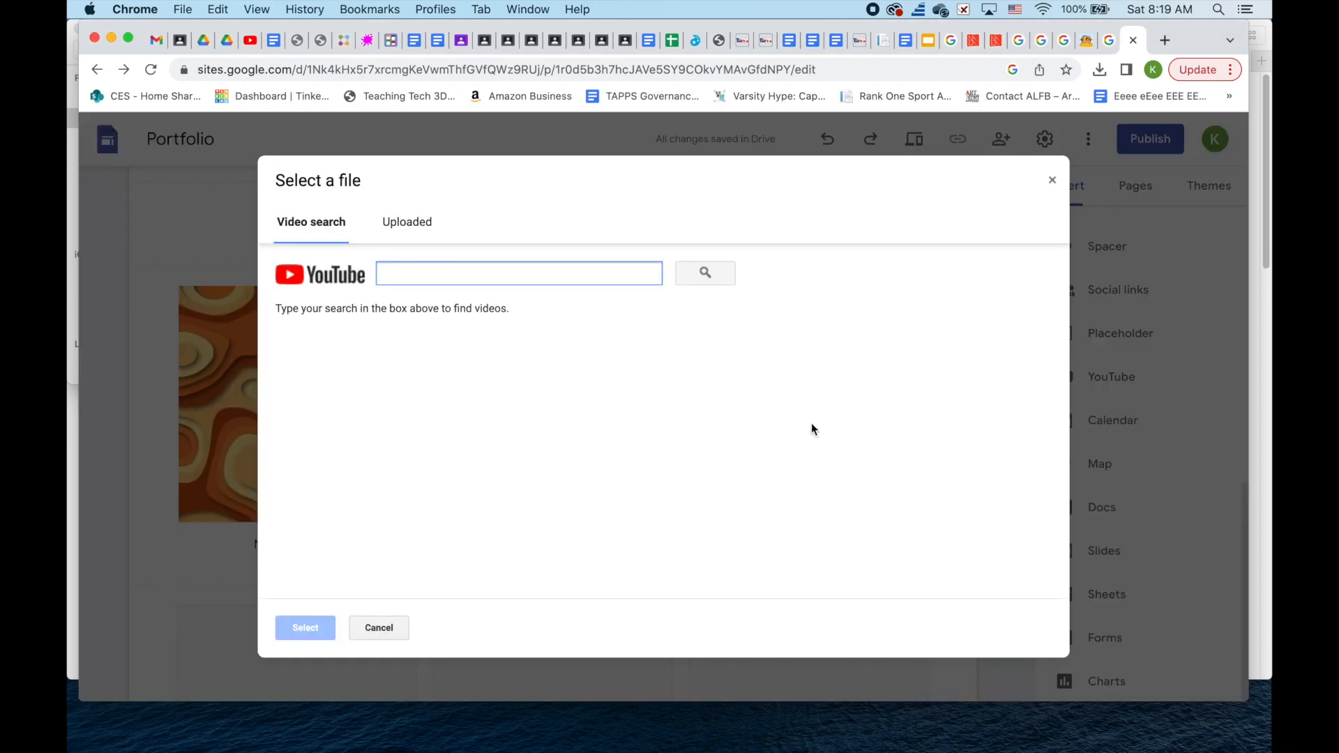
{"action": "key", "text": "super+Tab"}
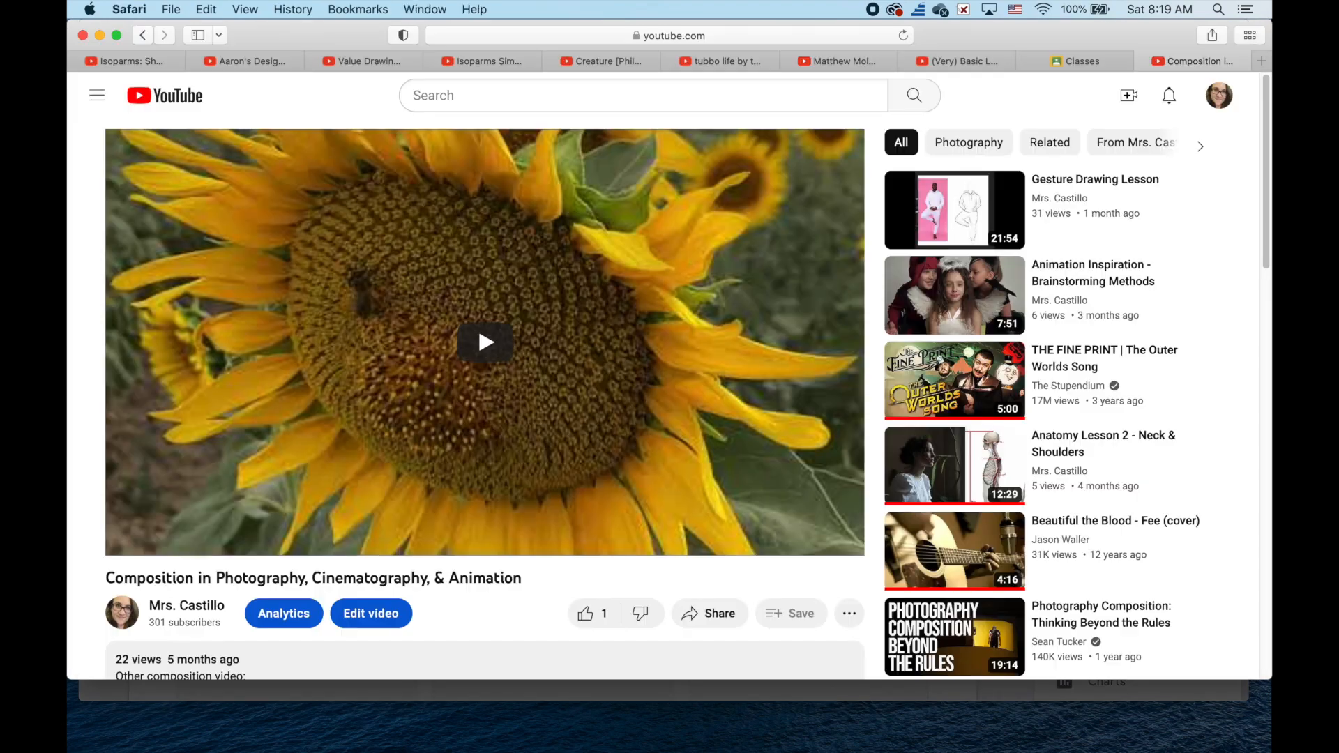
{"action": "left_click", "coordinate": [549, 35]}
{"action": "left_click", "coordinate": [100, 35]}
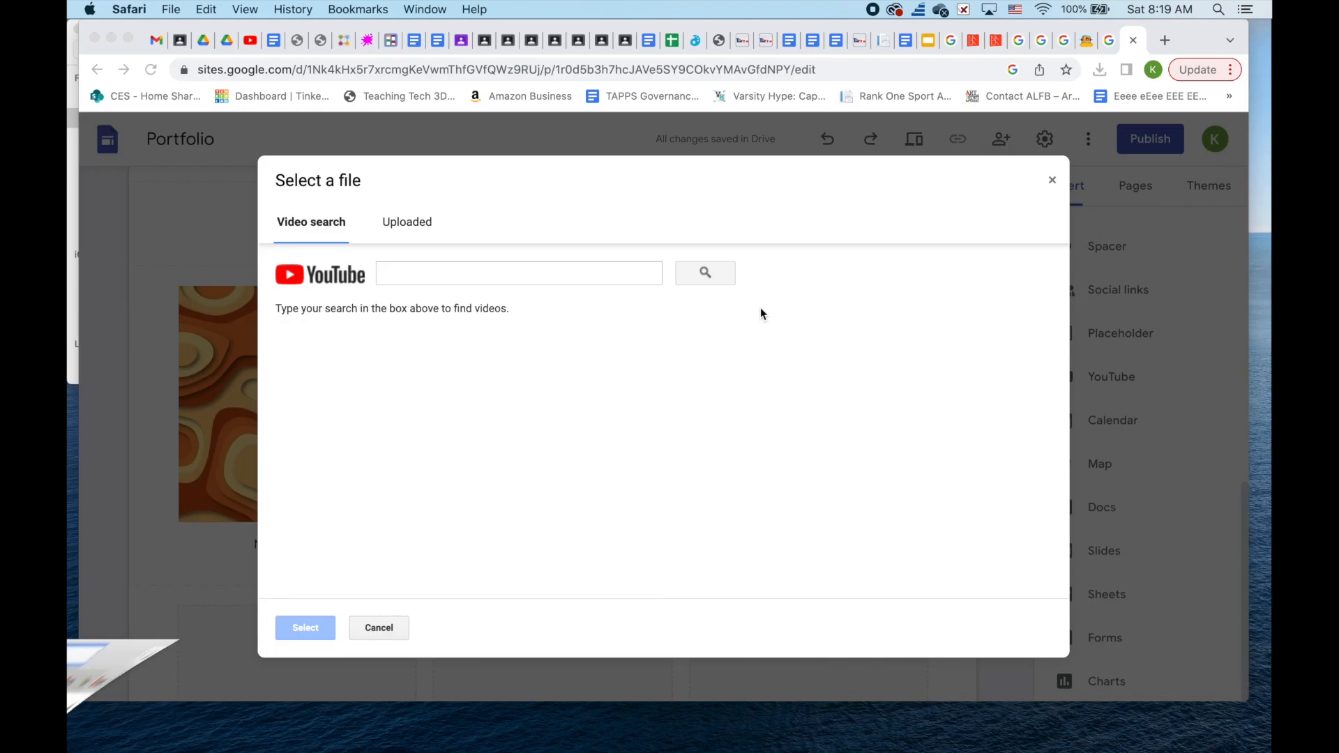
{"action": "key", "text": "super+v"}
{"action": "left_click", "coordinate": [714, 278]}
{"action": "left_click", "coordinate": [463, 360]}
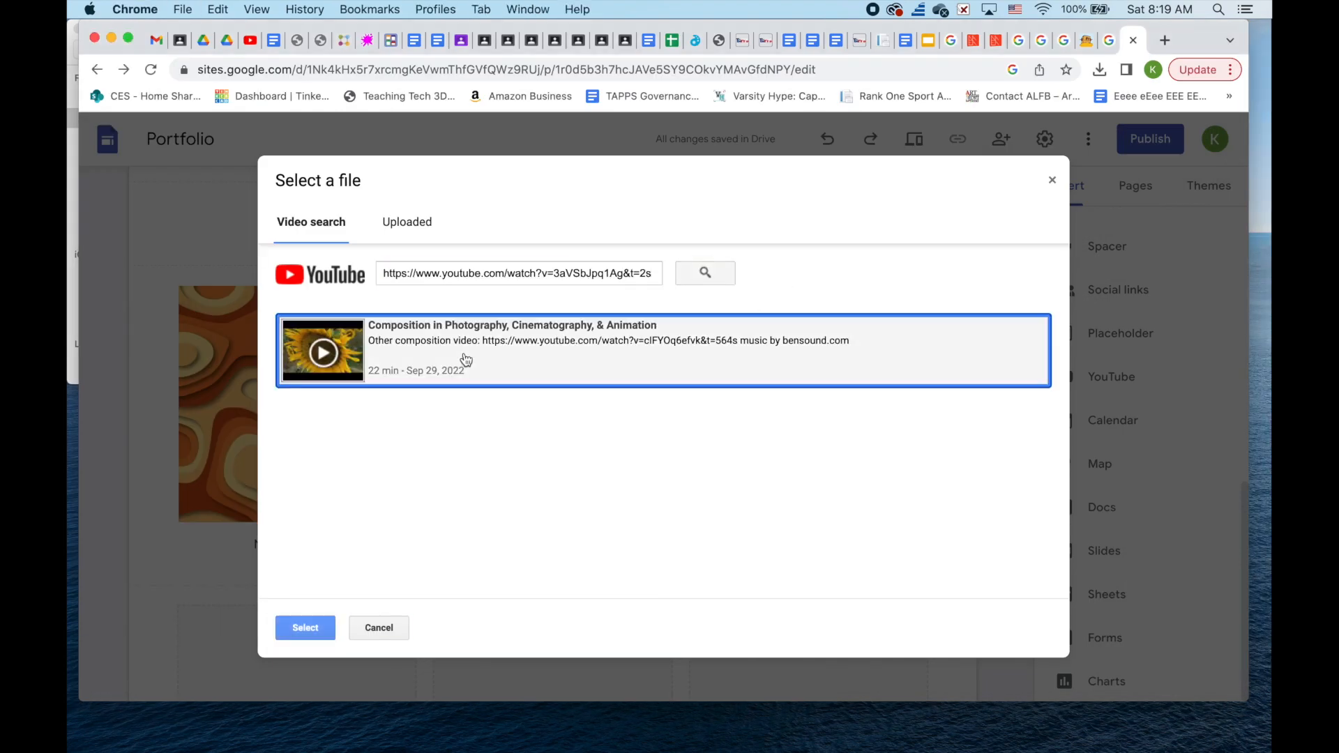
{"action": "left_click", "coordinate": [307, 628]}
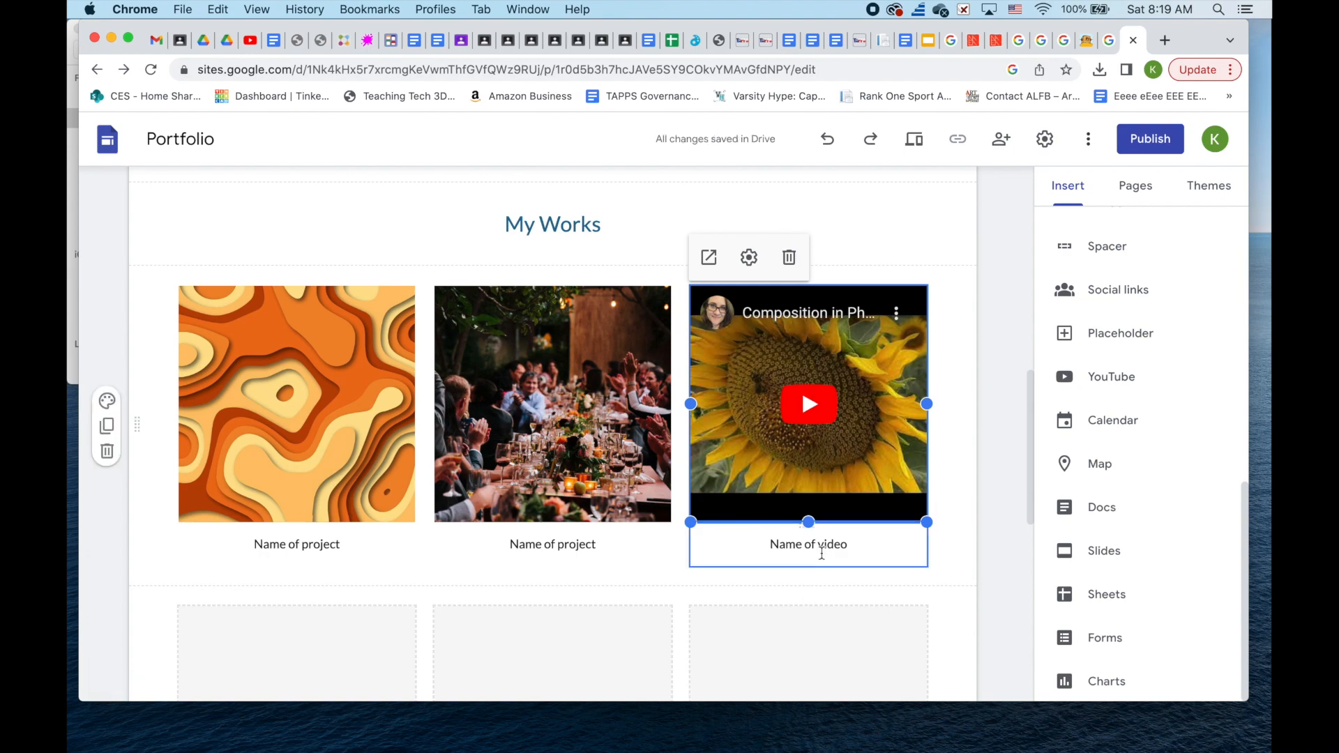
{"action": "scroll", "coordinate": [822, 552], "scroll_direction": "down", "scroll_amount": 10}
- Replace the [email address] placeholder with the teacher's school e-mail address
{"action": "left_click", "coordinate": [687, 409]}
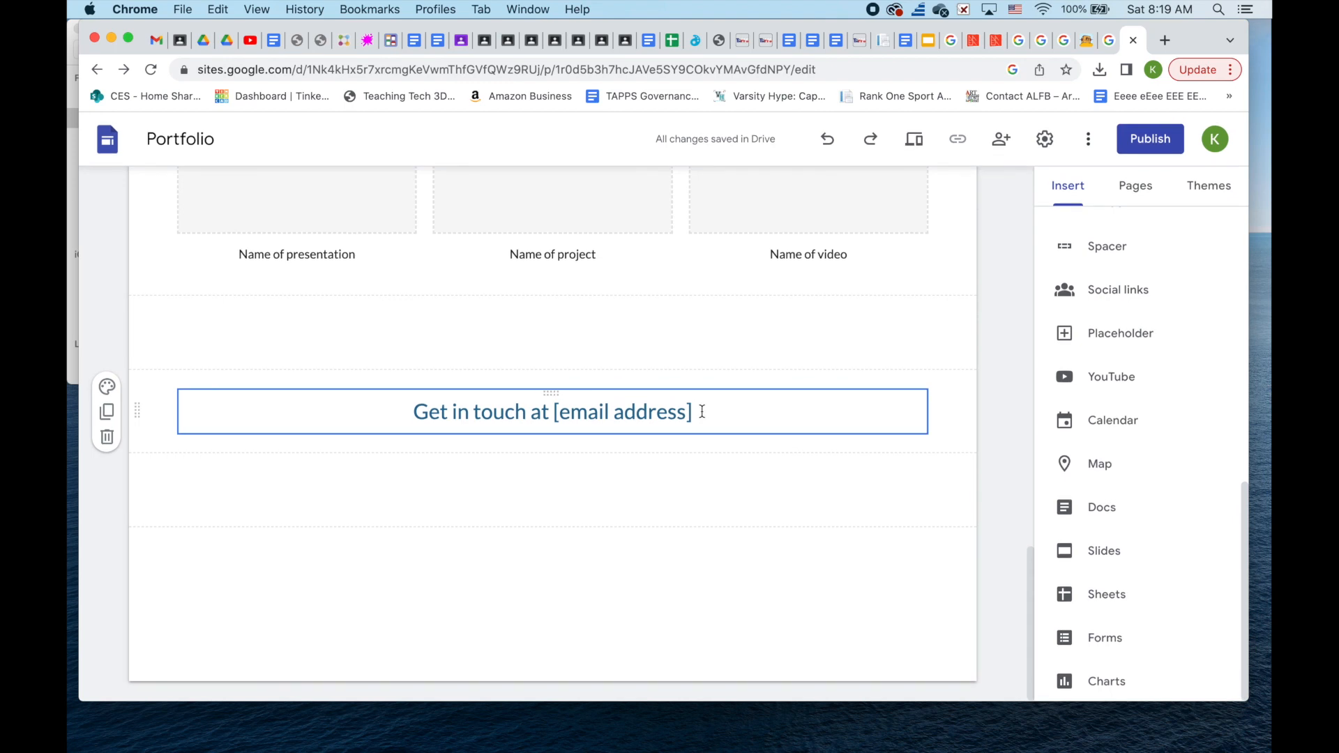
{"action": "left_click_drag", "start_coordinate": [701, 411], "coordinate": [551, 411]}
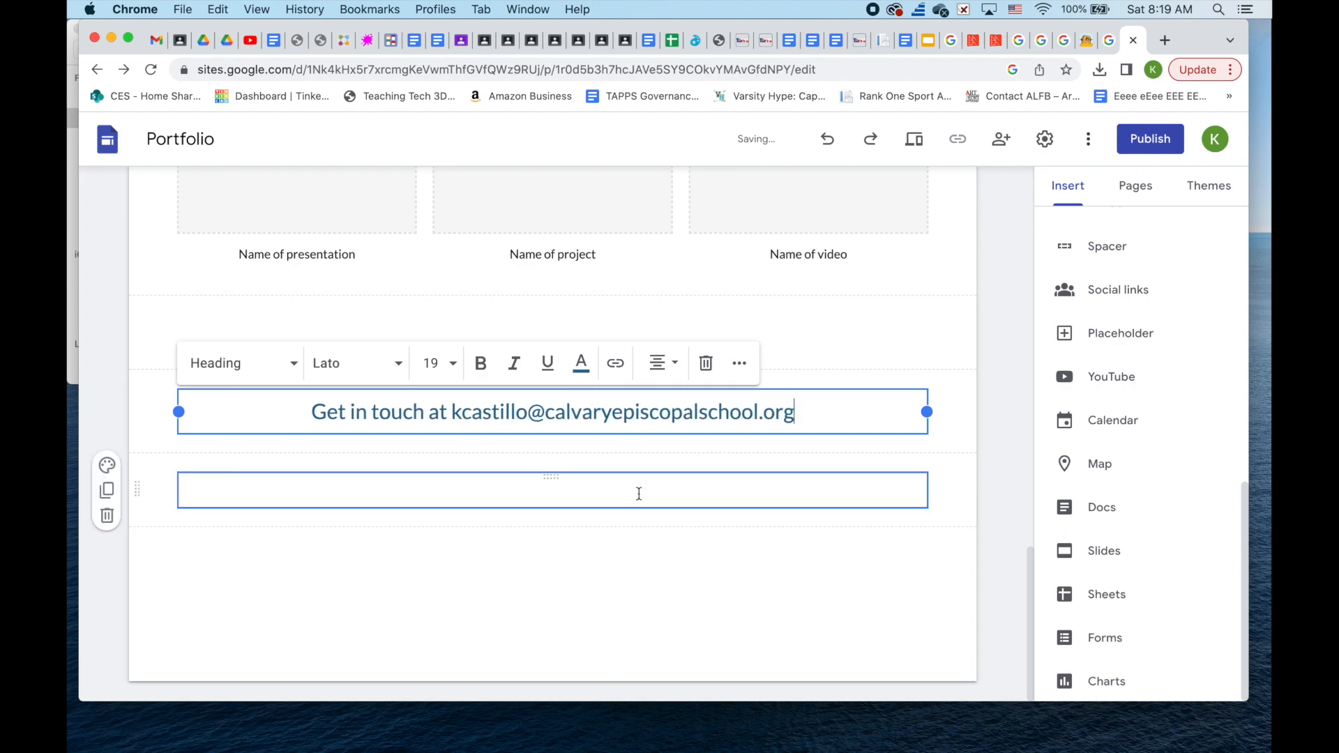
{"action": "scroll", "coordinate": [639, 494], "scroll_direction": "up", "scroll_amount": 1}
- Format the contact e-mail address as bold italic
{"action": "left_click_drag", "start_coordinate": [455, 455], "coordinate": [876, 488]}
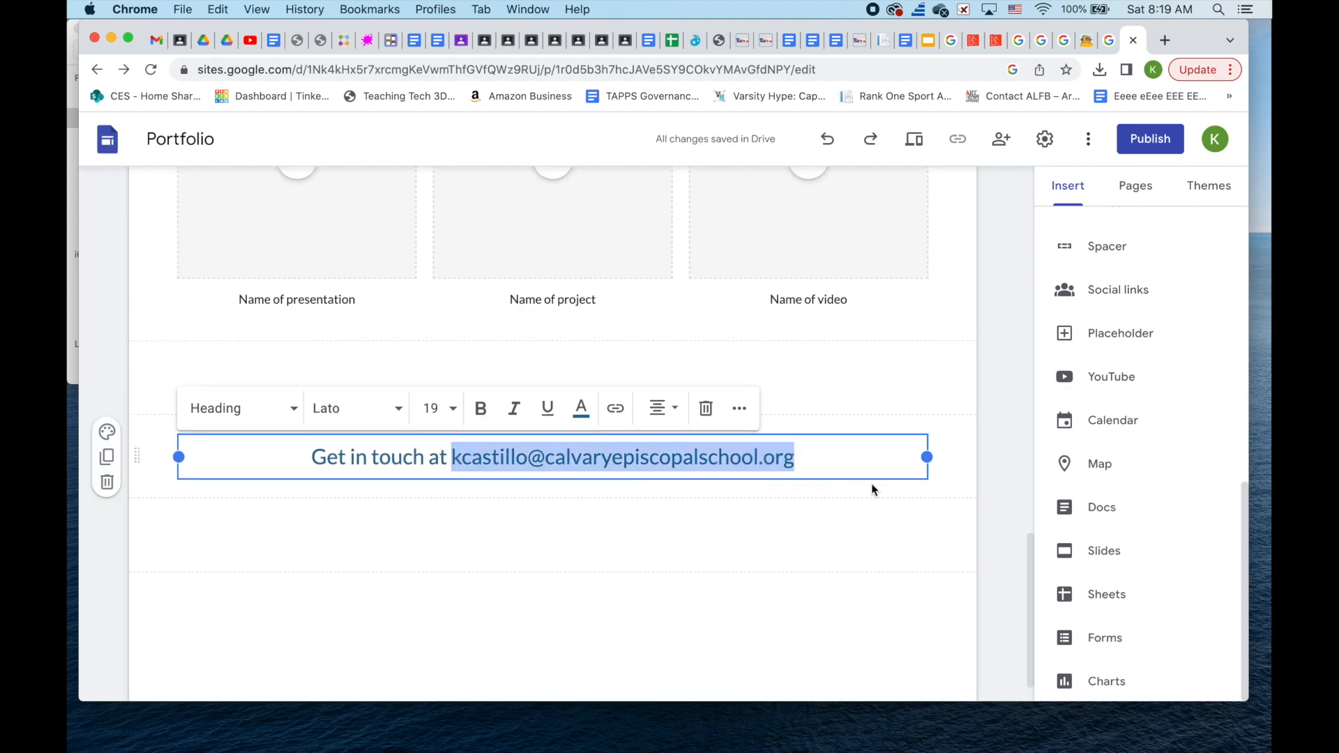
{"action": "left_click", "coordinate": [514, 408]}
{"action": "left_click", "coordinate": [482, 410]}
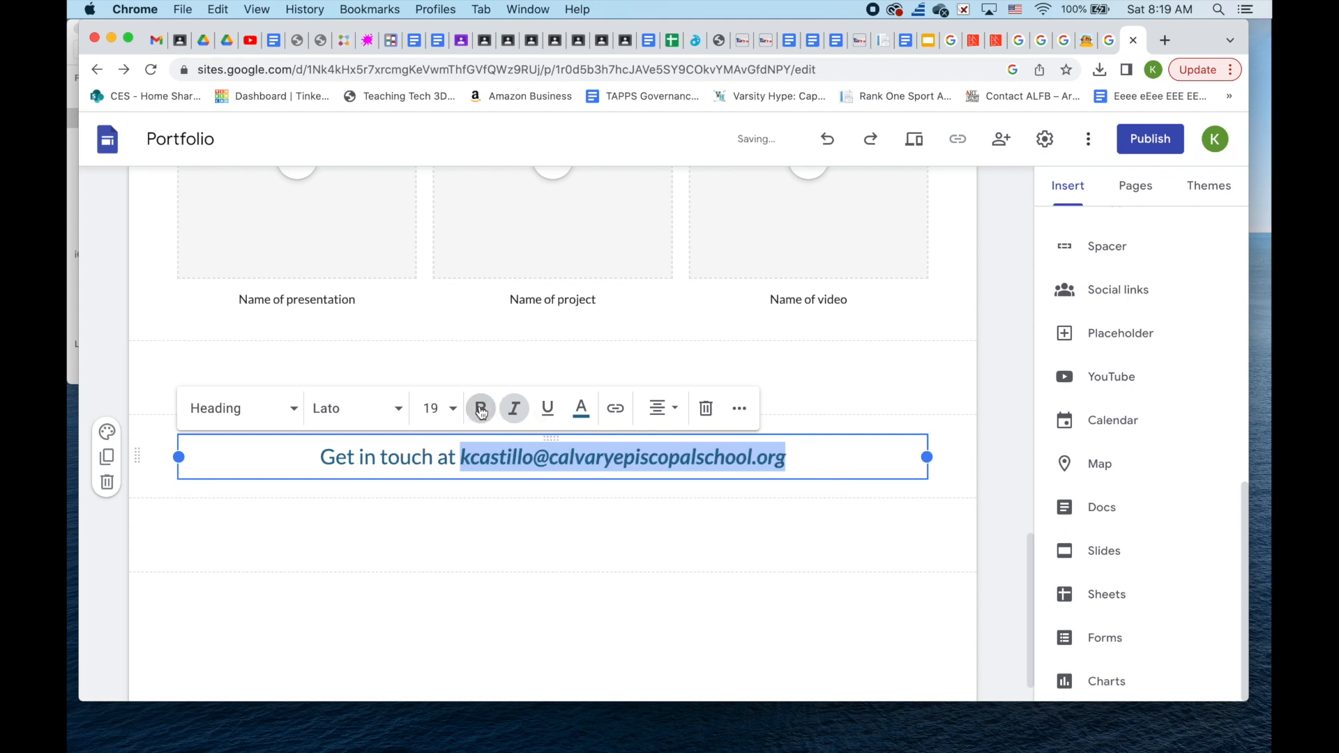
{"action": "left_click", "coordinate": [844, 466]}
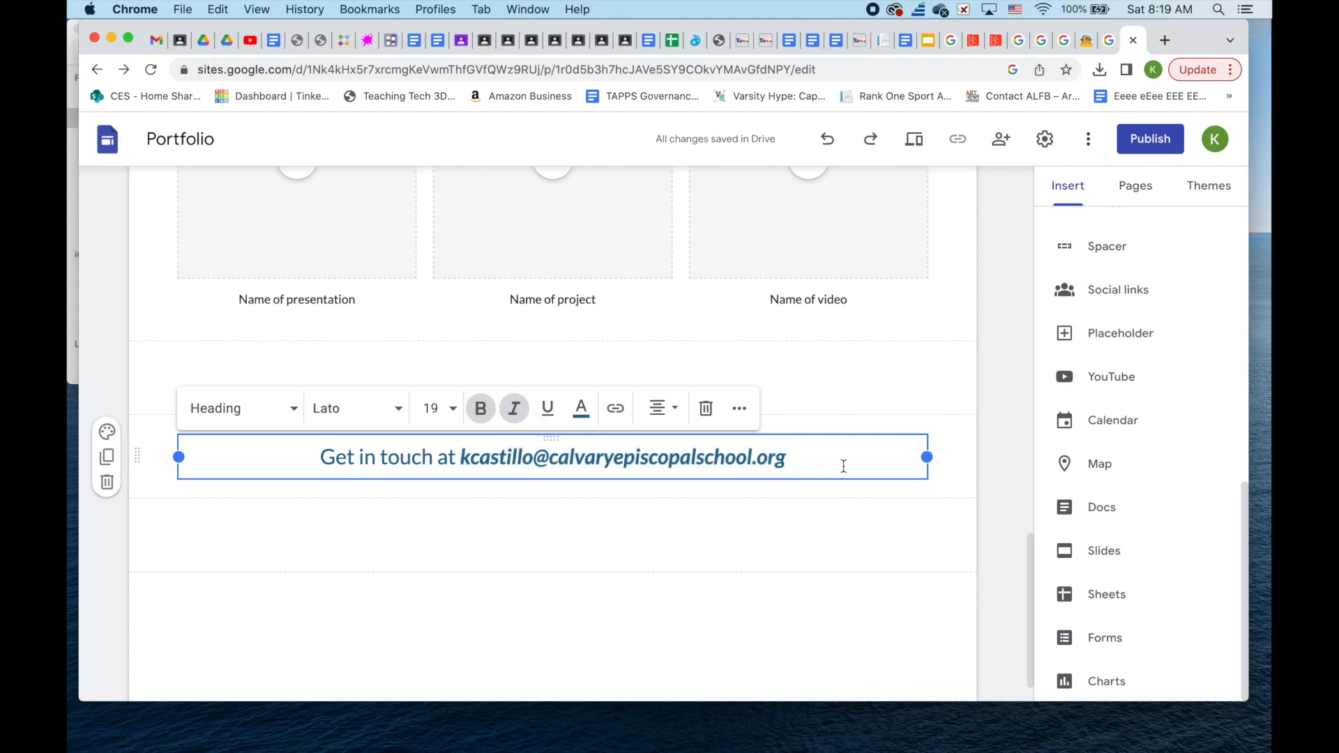
{"action": "type", "text": "!"}
{"action": "key", "text": "BackSpace"}
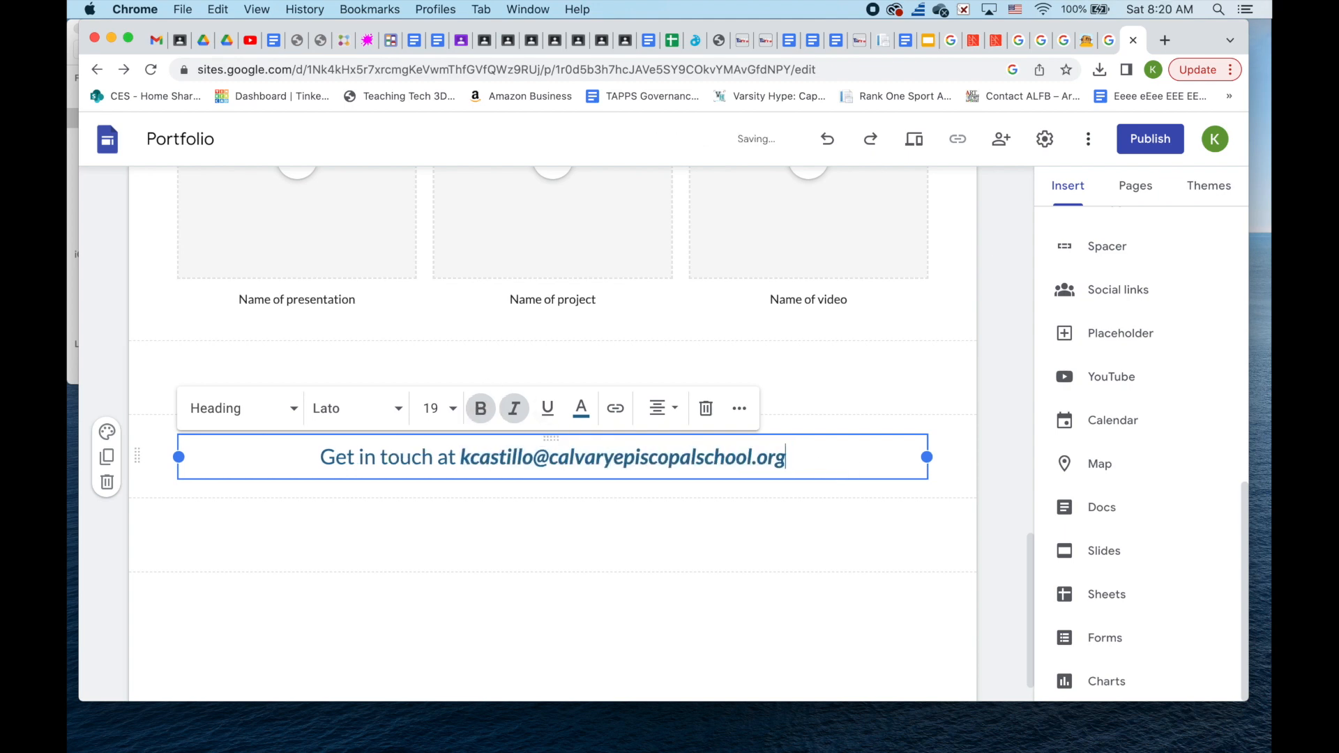
{"action": "scroll", "coordinate": [848, 525], "scroll_direction": "down", "scroll_amount": 1}
{"action": "scroll", "coordinate": [849, 525], "scroll_direction": "up", "scroll_amount": 5}
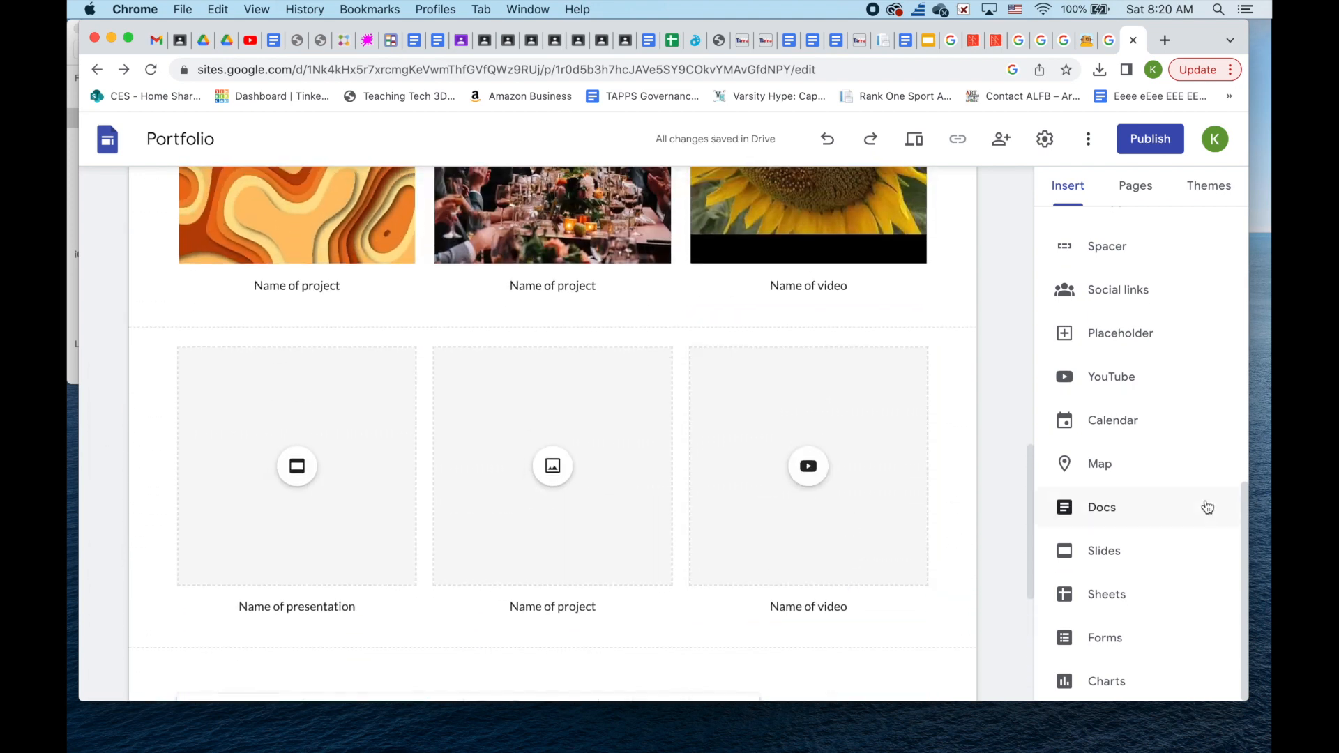
- Open the About page from the Pages list and scroll through it
{"action": "scroll", "coordinate": [1206, 505], "scroll_direction": "up", "scroll_amount": 6}
{"action": "scroll", "coordinate": [1207, 507], "scroll_direction": "up", "scroll_amount": 3}
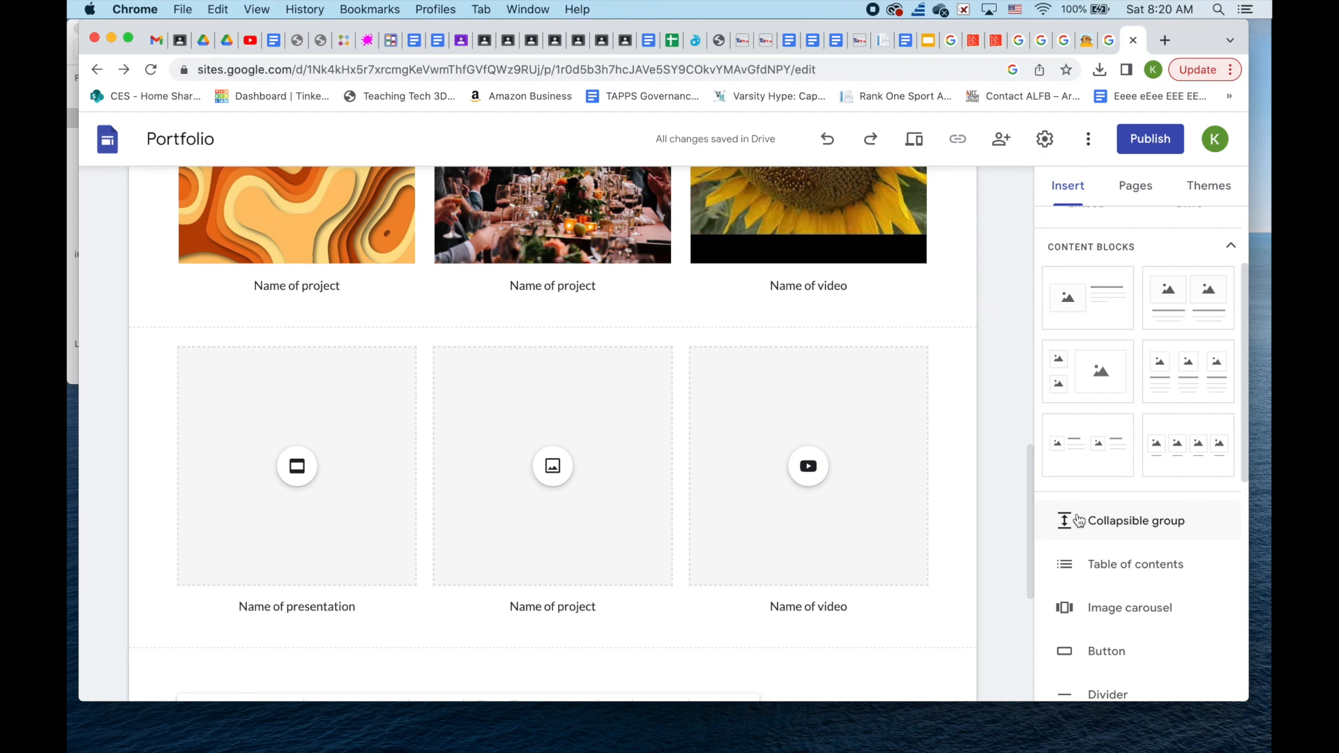
{"action": "left_click", "coordinate": [1145, 197]}
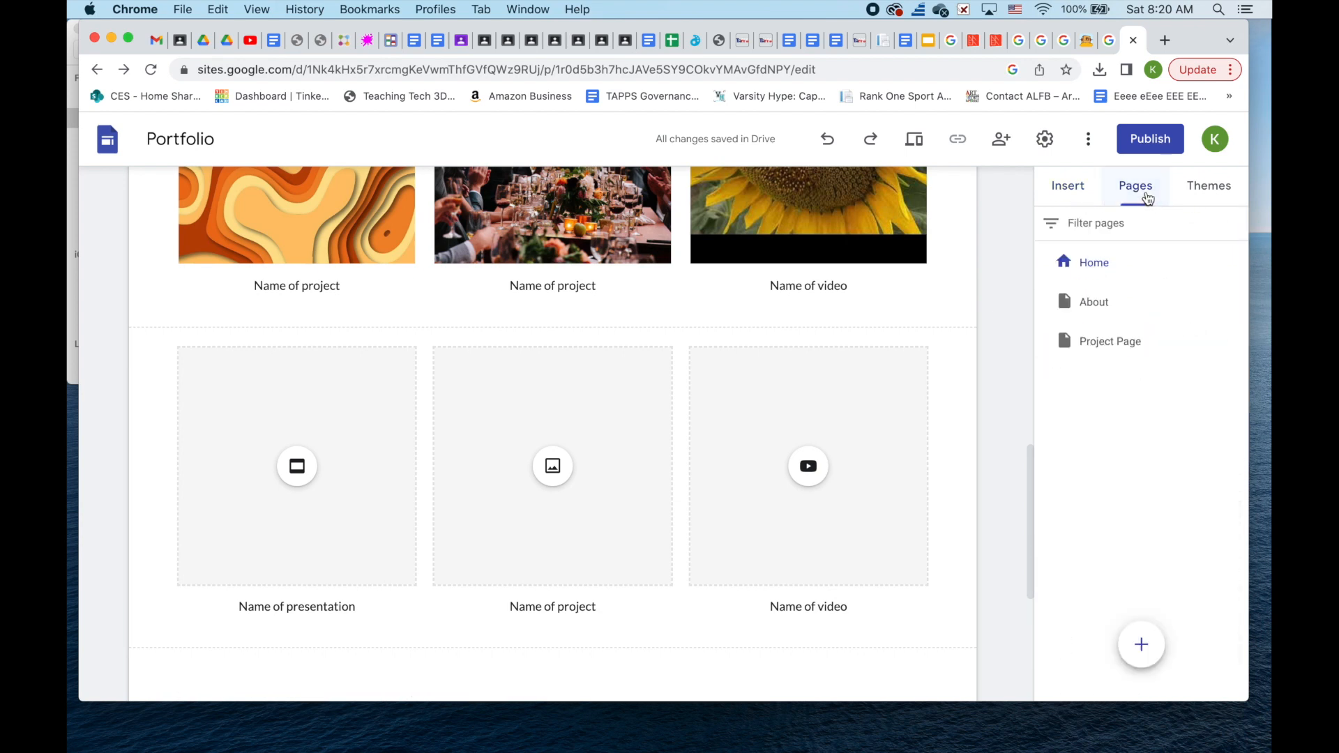
{"action": "left_click", "coordinate": [1095, 303]}
{"action": "scroll", "coordinate": [811, 459], "scroll_direction": "down", "scroll_amount": 3}
{"action": "scroll", "coordinate": [811, 463], "scroll_direction": "down", "scroll_amount": 5}
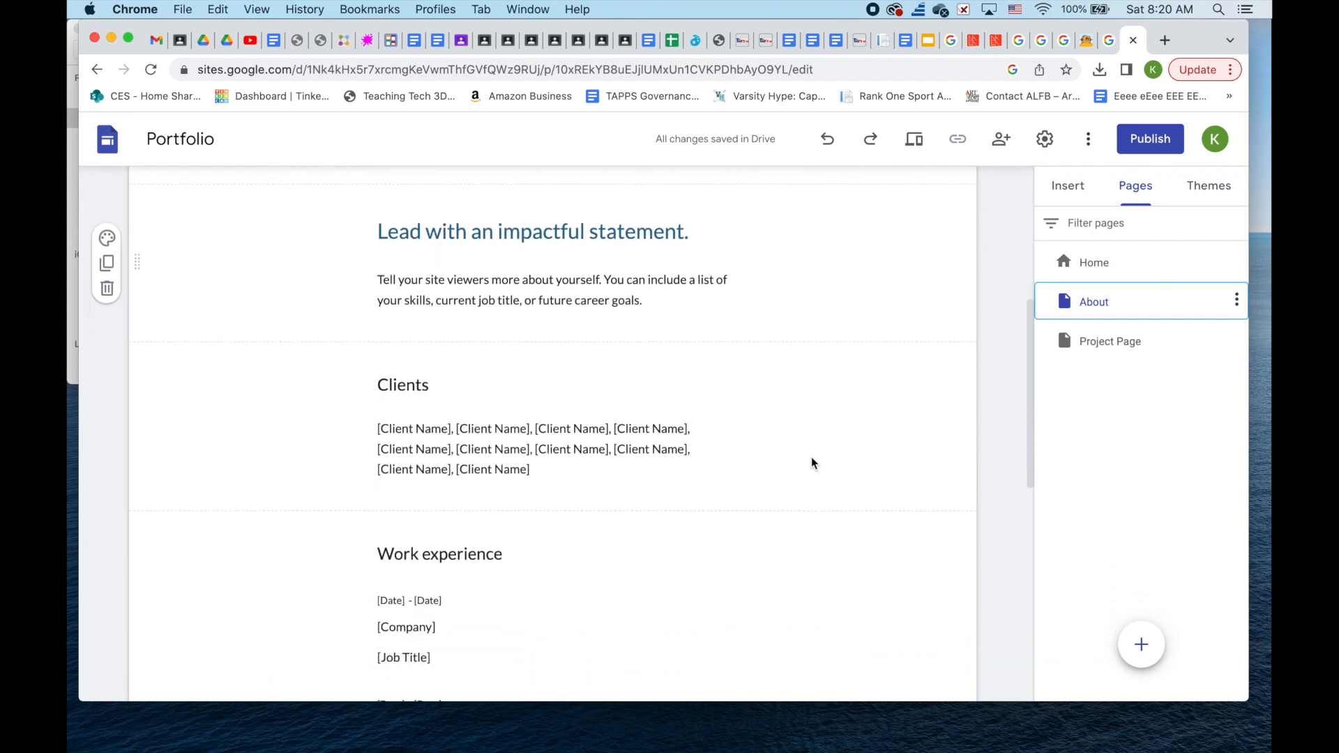
{"action": "scroll", "coordinate": [811, 463], "scroll_direction": "down", "scroll_amount": 3}
{"action": "scroll", "coordinate": [811, 463], "scroll_direction": "up", "scroll_amount": 15}
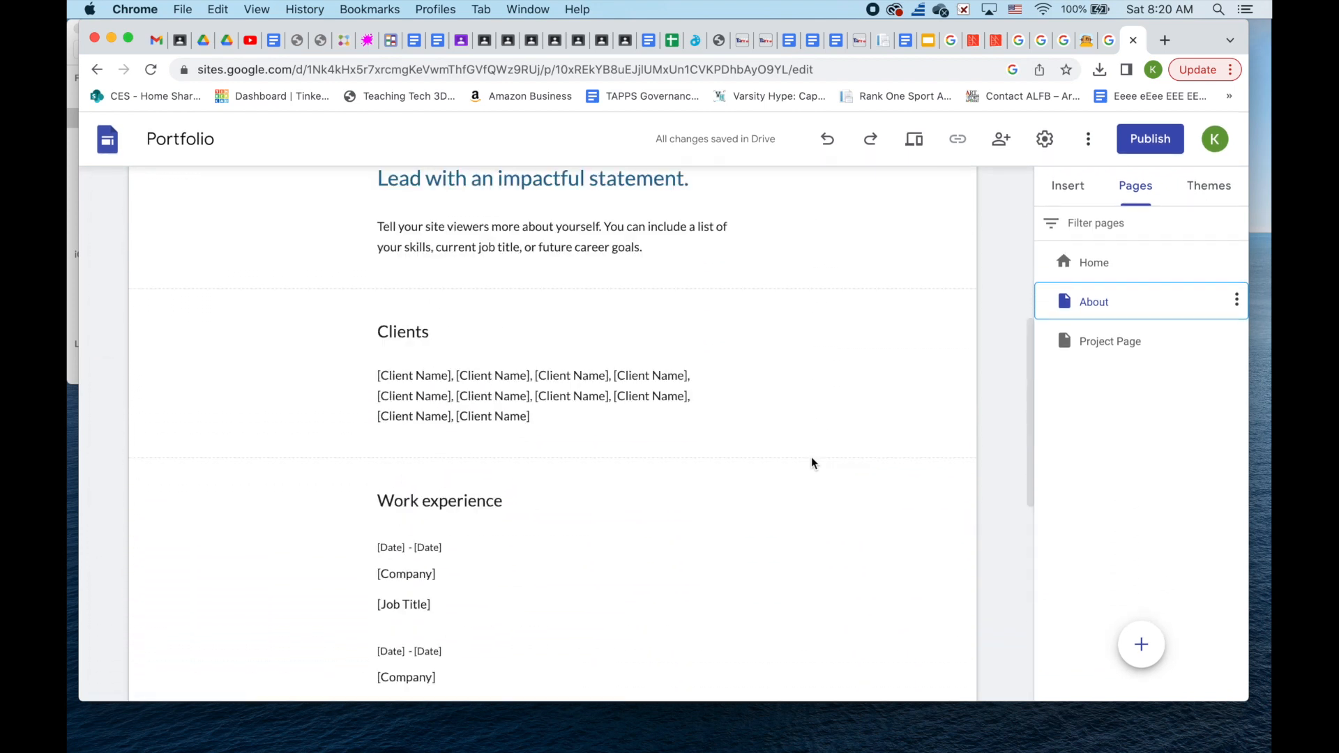
- Delete the About page, then switch to Project Page
{"action": "left_click", "coordinate": [1236, 303]}
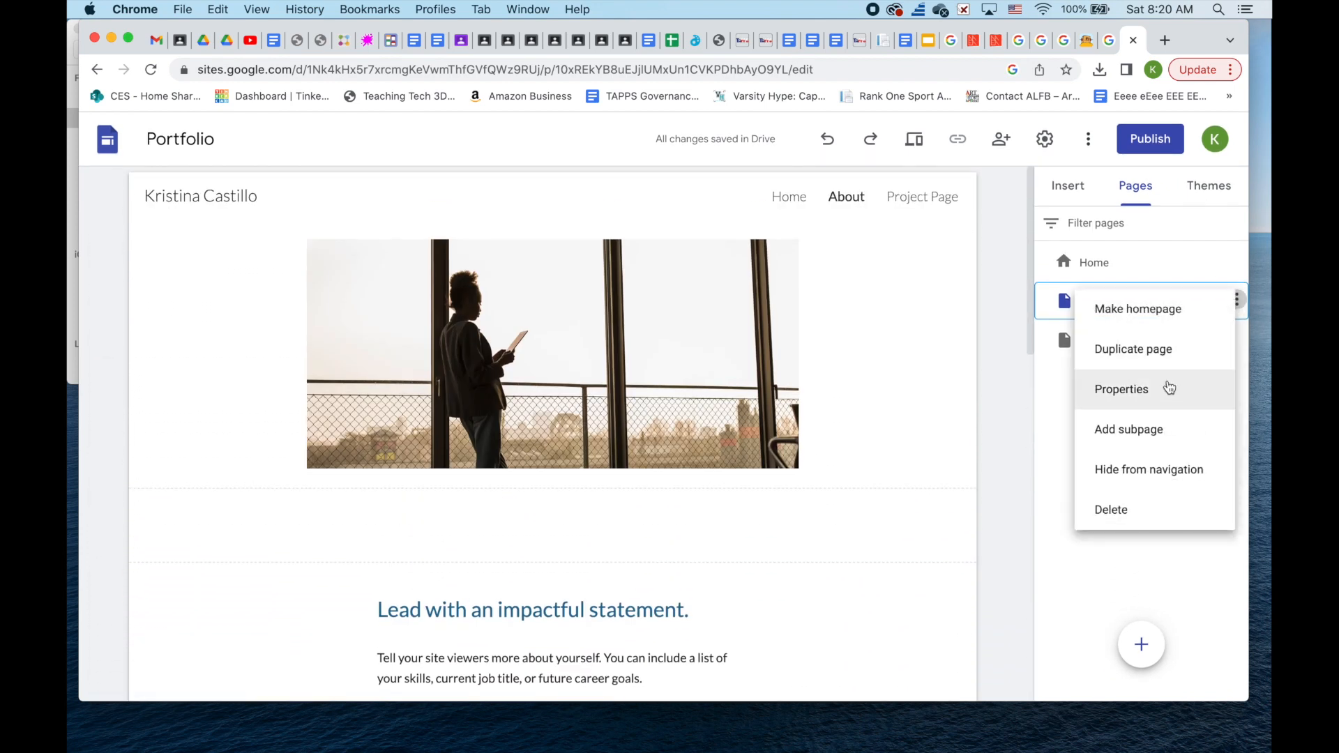
{"action": "left_click", "coordinate": [1145, 524]}
{"action": "left_click", "coordinate": [1187, 310]}
{"action": "scroll", "coordinate": [655, 412], "scroll_direction": "down", "scroll_amount": 5}
{"action": "scroll", "coordinate": [675, 293], "scroll_direction": "up", "scroll_amount": 5}
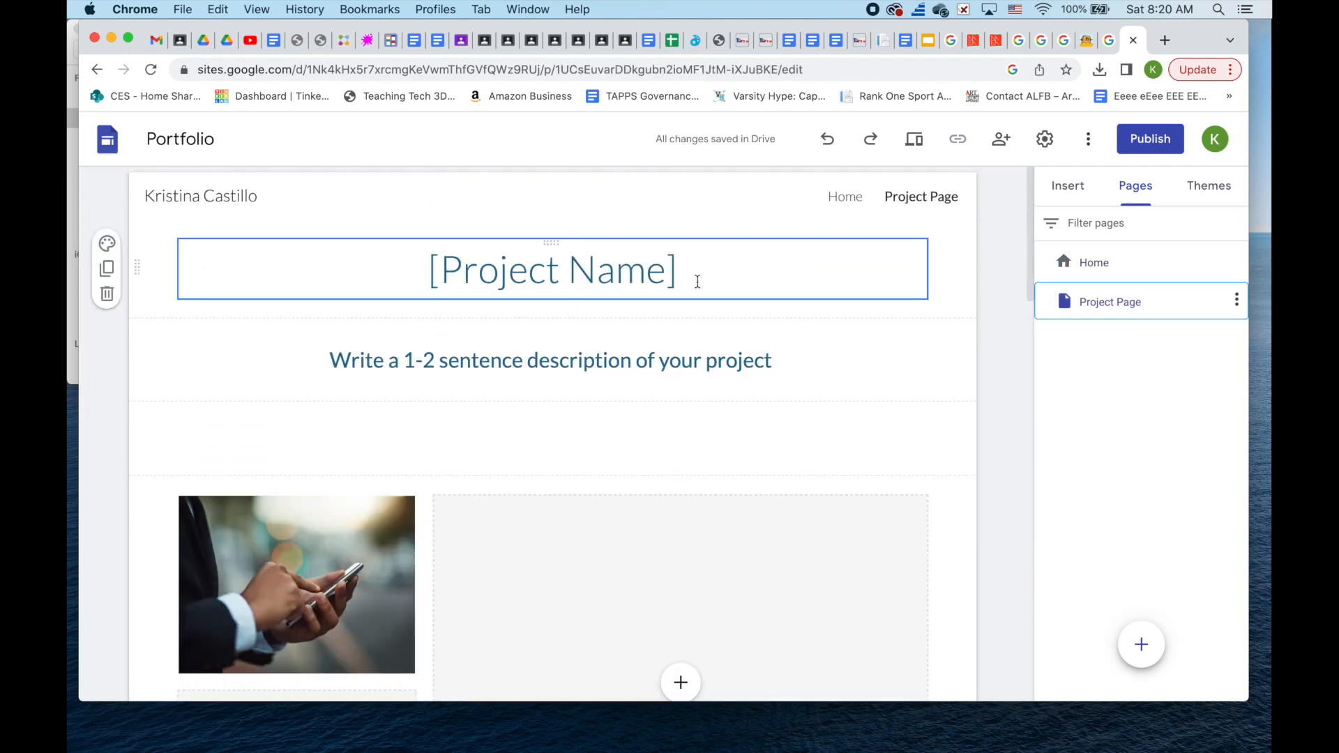
- Retitle the project section from [Project Name] to "Why I Create"
{"action": "triple_click", "coordinate": [675, 275]}
{"action": "type", "text": "My Art St"}
{"action": "key", "text": "super+a"}
{"action": "type", "text": "What Are"}
{"action": "key", "text": "BackSpace"}
{"action": "type", "text": "t Means to Me"}
{"action": "left_click_drag", "start_coordinate": [564, 272], "coordinate": [250, 261]}
{"action": "type", "text": "y I Create"}
{"action": "key", "text": "super+a"}
- Replace the description placeholder with a paragraph on why the author creates art
{"action": "left_click", "coordinate": [663, 212]}
{"action": "left_click", "coordinate": [686, 245]}
{"action": "triple_click", "coordinate": [551, 361]}
{"action": "type", "text": "I create art because there is somethings so satisfying about seeing som"}
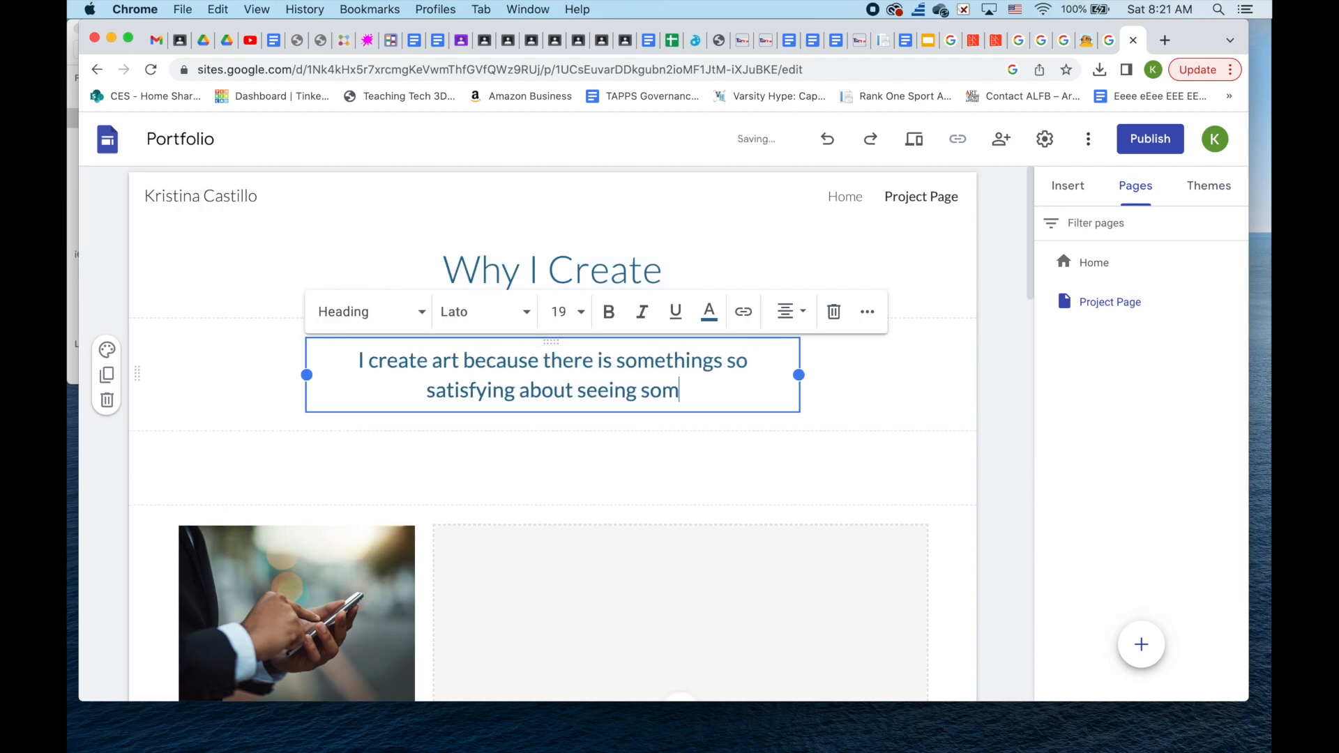
{"action": "type", "text": "ething come from nothing using my own hands. IDK, something about what "}
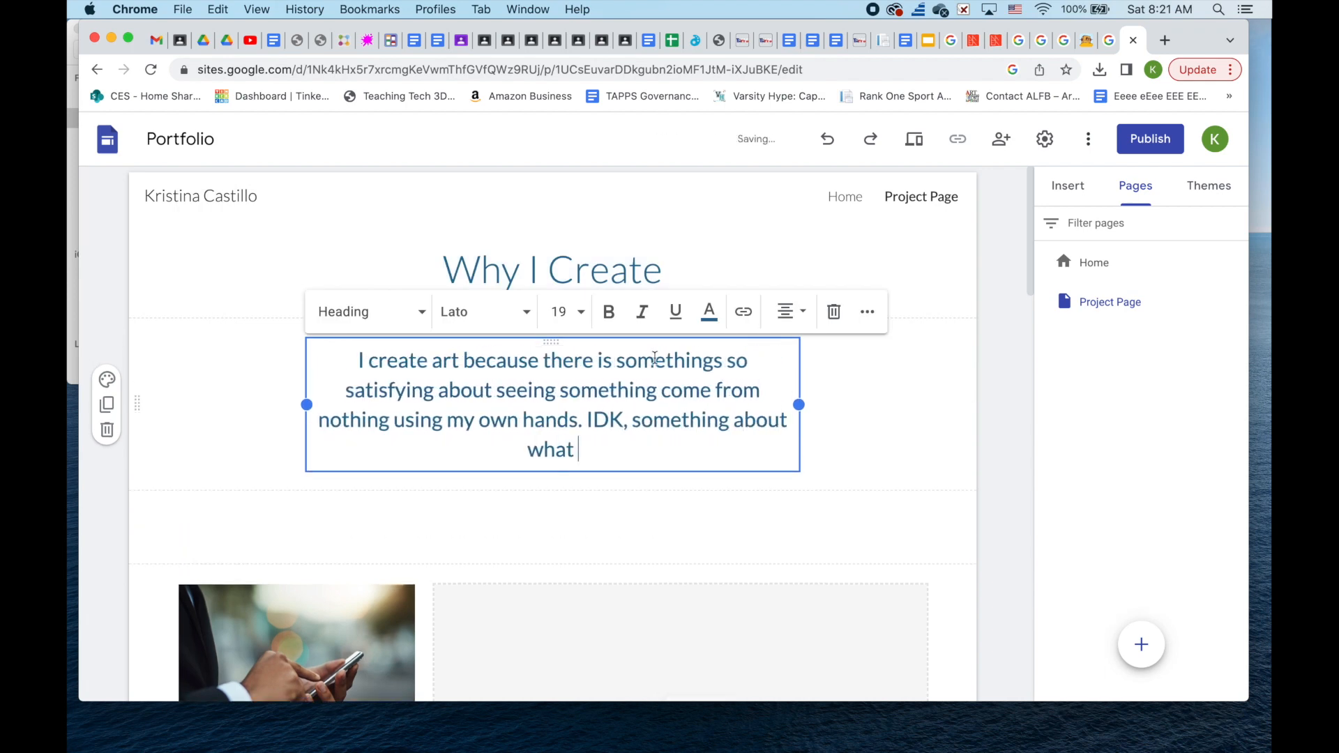
{"action": "type", "text": "inspires you to do art, or what influences your style, or more details of a particular project if you would like to focus in on that in"}
- Clear the lower text box and write the paragraph about sculpting with clay
{"action": "scroll", "coordinate": [800, 454], "scroll_direction": "down", "scroll_amount": 6}
{"action": "scroll", "coordinate": [800, 454], "scroll_direction": "down", "scroll_amount": 3}
{"action": "triple_click", "coordinate": [352, 401]}
{"action": "key", "text": "BackSpace"}
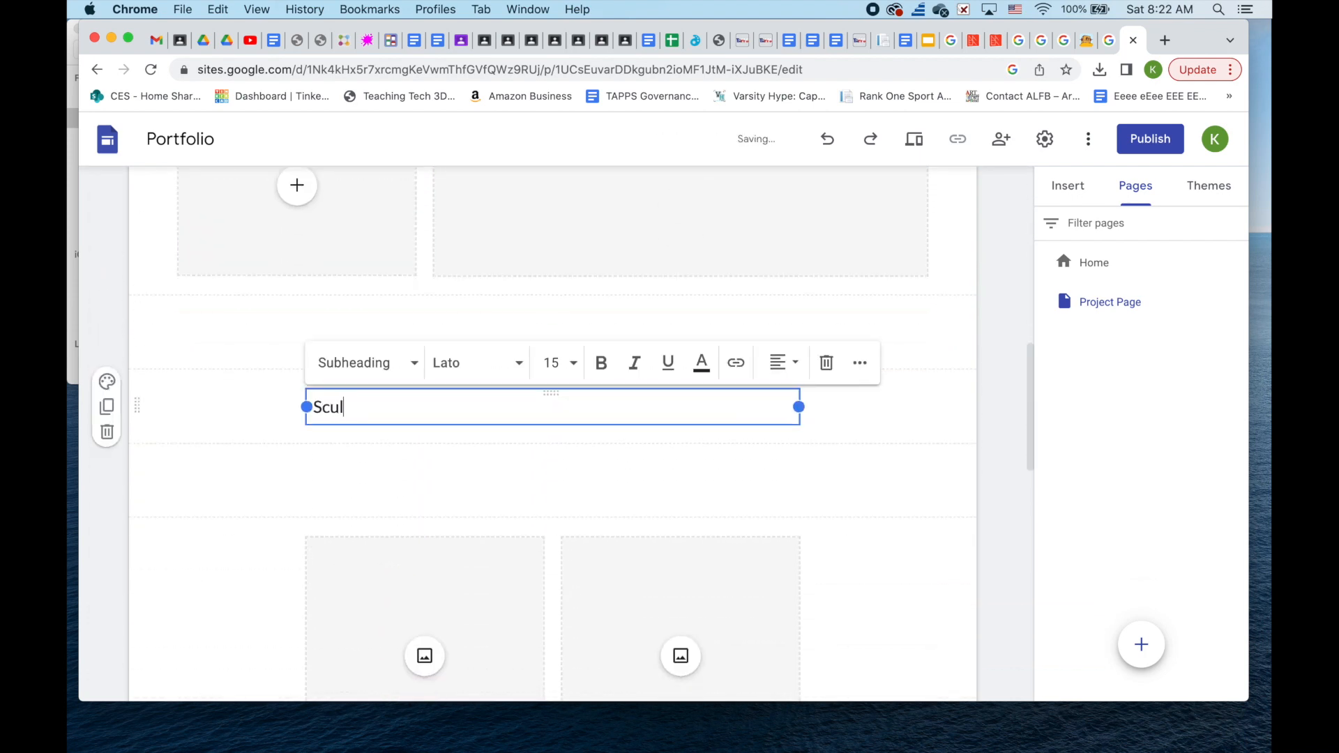
{"action": "type", "text": ". I love the feeling of being able to cont"}
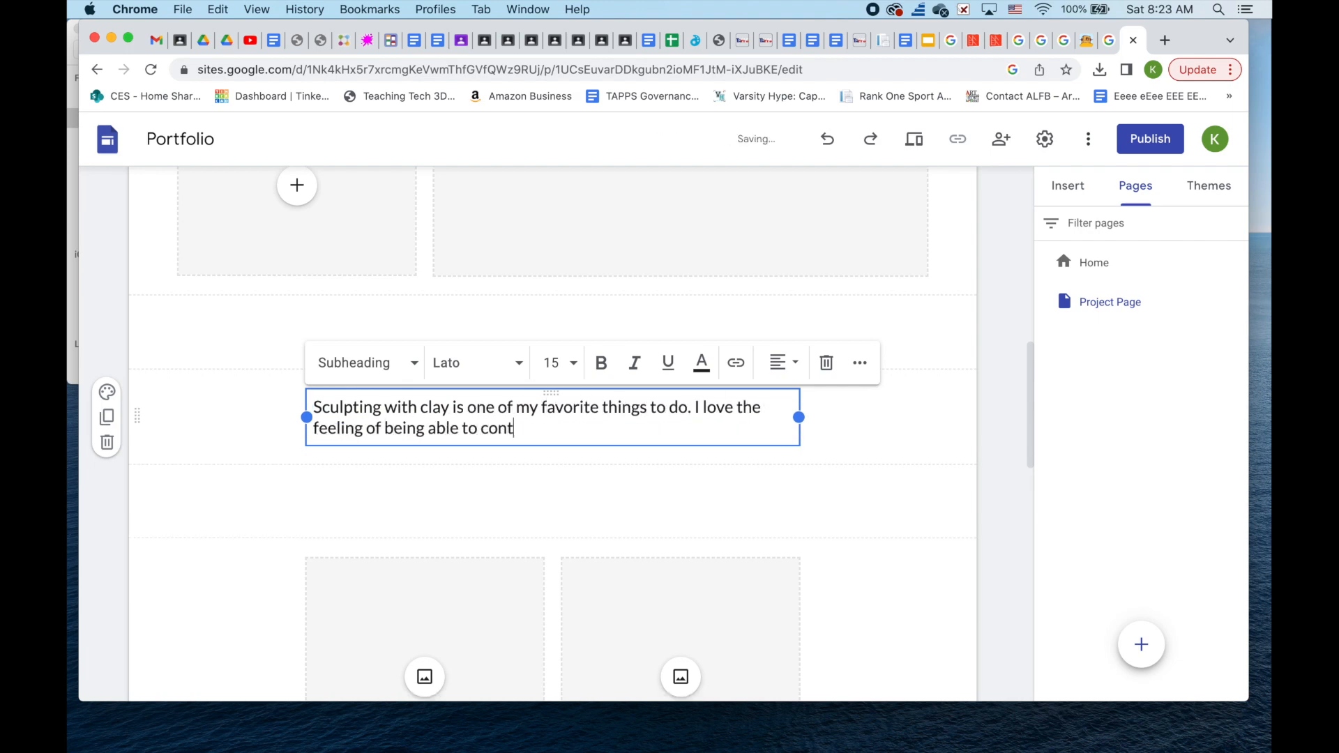
{"action": "type", "text": "h my own hands."}
{"action": "left_click_drag", "start_coordinate": [503, 463], "coordinate": [613, 460]}
{"action": "scroll", "coordinate": [614, 459], "scroll_direction": "down", "scroll_amount": 7}
{"action": "scroll", "coordinate": [614, 460], "scroll_direction": "down", "scroll_amount": 2}
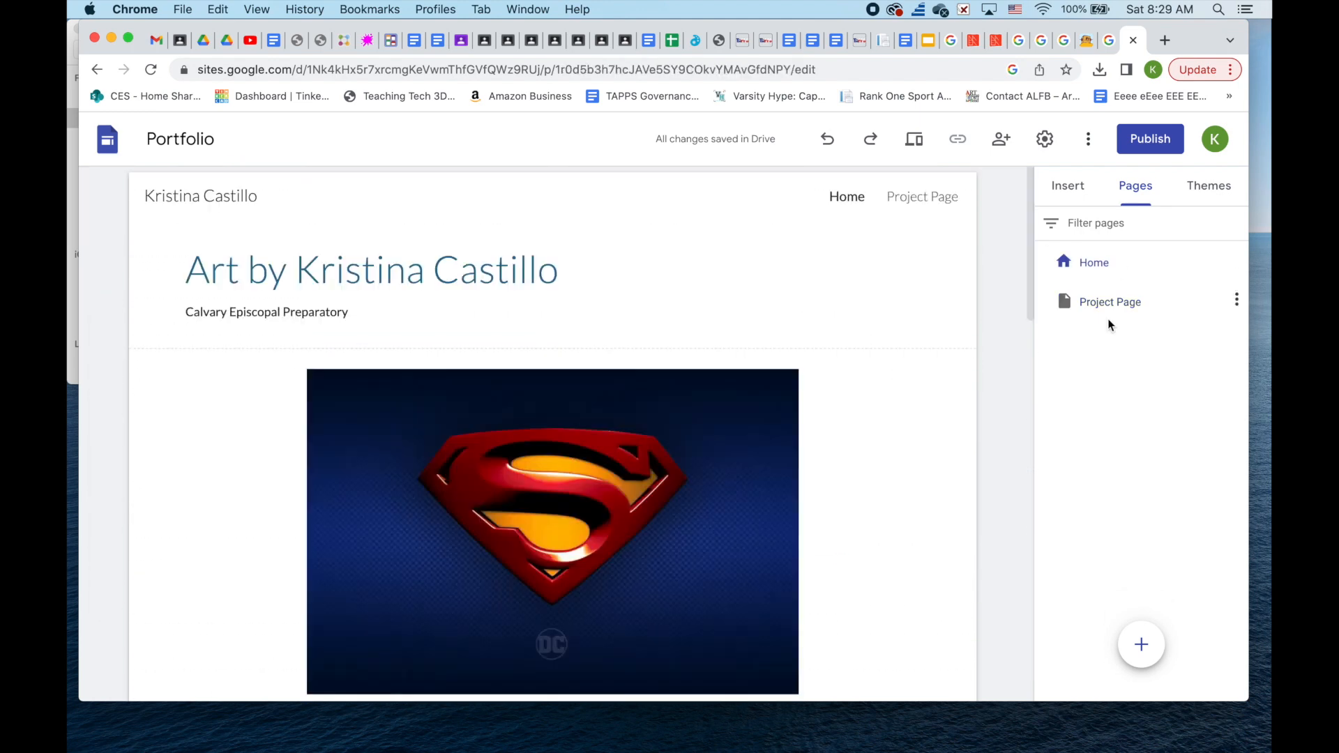
- Create a new site page named "Awards"
{"action": "left_click", "coordinate": [1142, 643]}
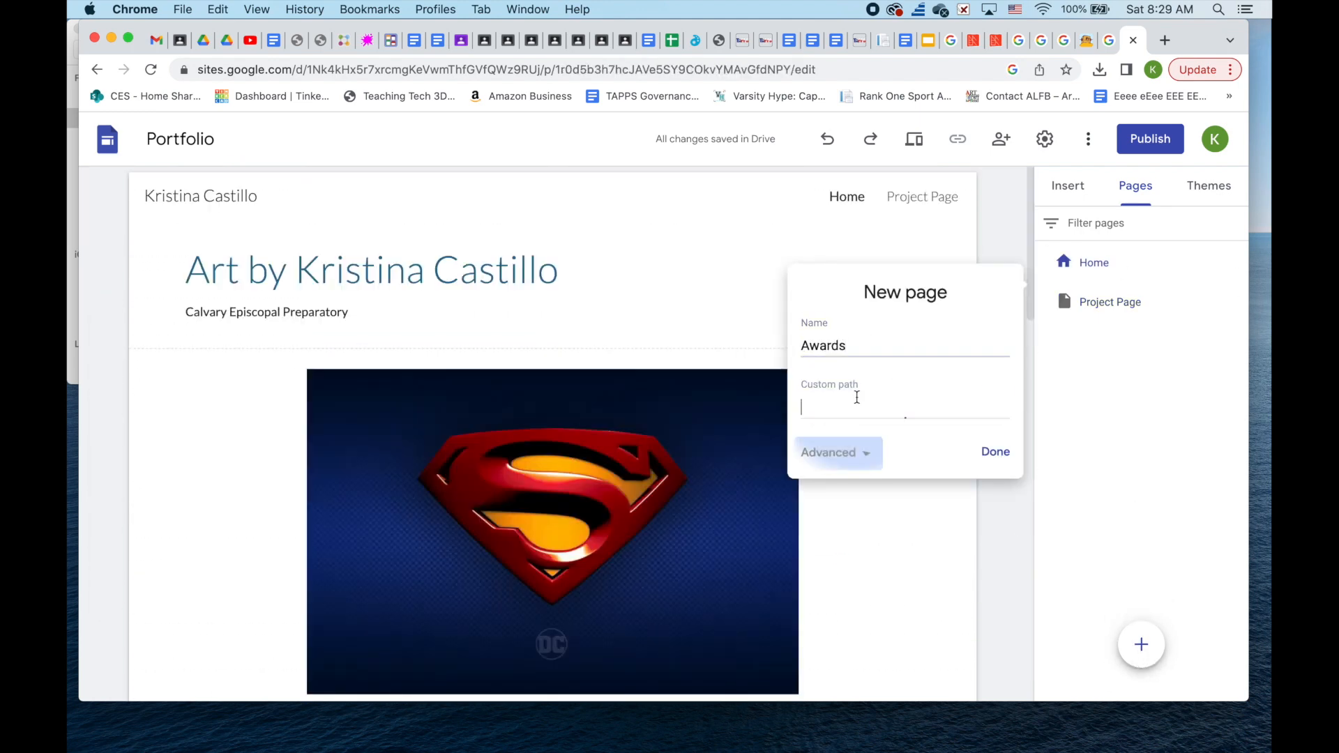
{"action": "type", "text": "Awards"}
{"action": "left_click", "coordinate": [996, 390]}
{"action": "left_click", "coordinate": [1067, 186]}
- Place three image-and-text blocks on the Awards page
{"action": "scroll", "coordinate": [1143, 402], "scroll_direction": "down", "scroll_amount": 3}
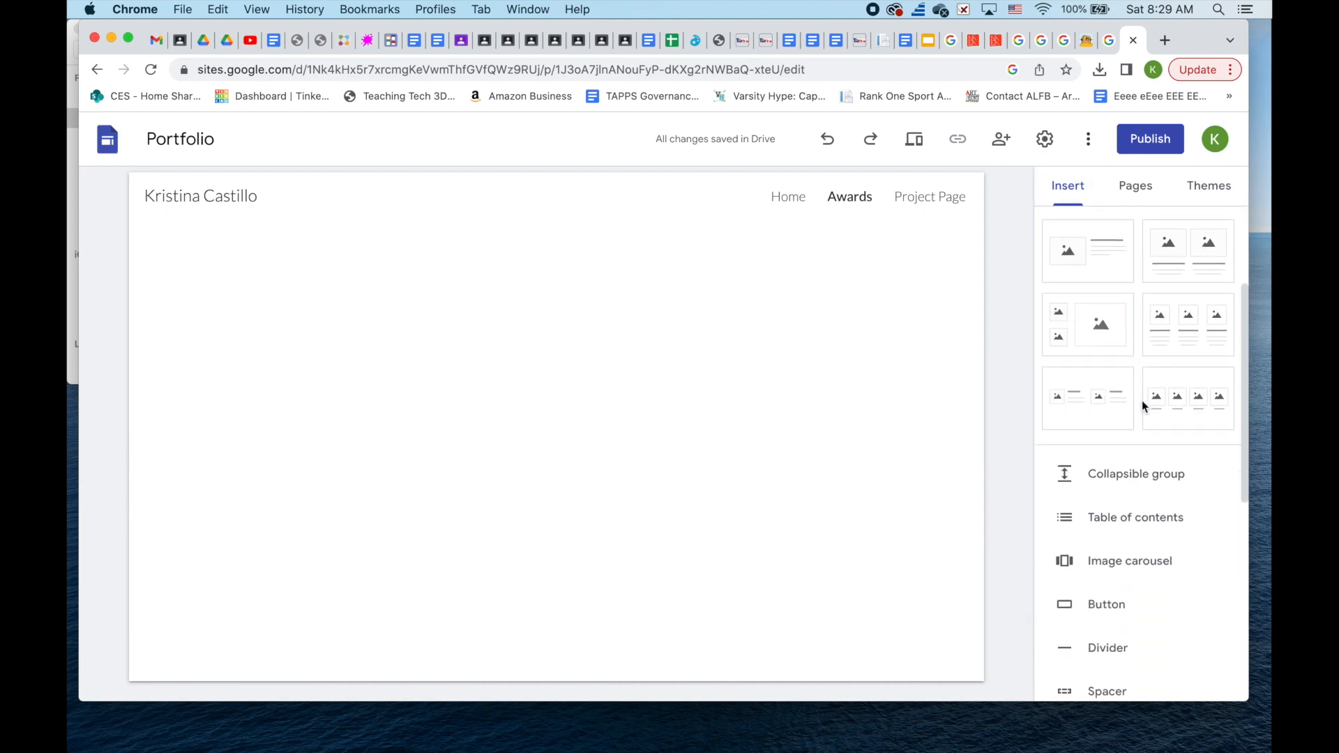
{"action": "scroll", "coordinate": [1143, 402], "scroll_direction": "up", "scroll_amount": 3}
{"action": "left_click_drag", "start_coordinate": [1088, 424], "coordinate": [1011, 450]}
{"action": "scroll", "coordinate": [1103, 349], "scroll_direction": "down", "scroll_amount": 2}
{"action": "left_click", "coordinate": [1103, 281]}
{"action": "left_click", "coordinate": [1103, 281]}
{"action": "left_click_drag", "start_coordinate": [335, 474], "coordinate": [781, 502]}
- Title two blocks "I won this award", add body text, and move Project Page above Awards
{"action": "left_click", "coordinate": [646, 280]}
{"action": "type", "text": "I won this award"}
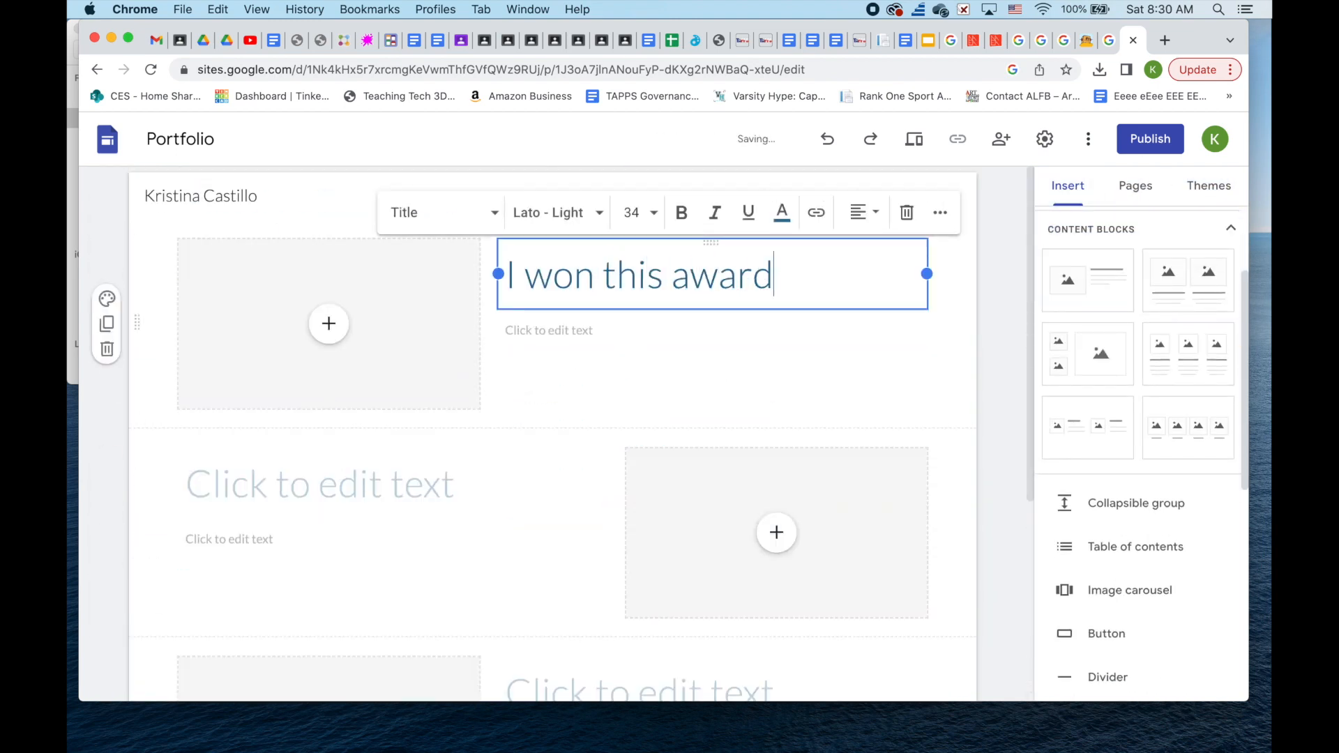
{"action": "left_click", "coordinate": [320, 485]}
{"action": "type", "text": "I won this award"}
{"action": "left_click", "coordinate": [549, 330]}
{"action": "type", "text": "this i"}
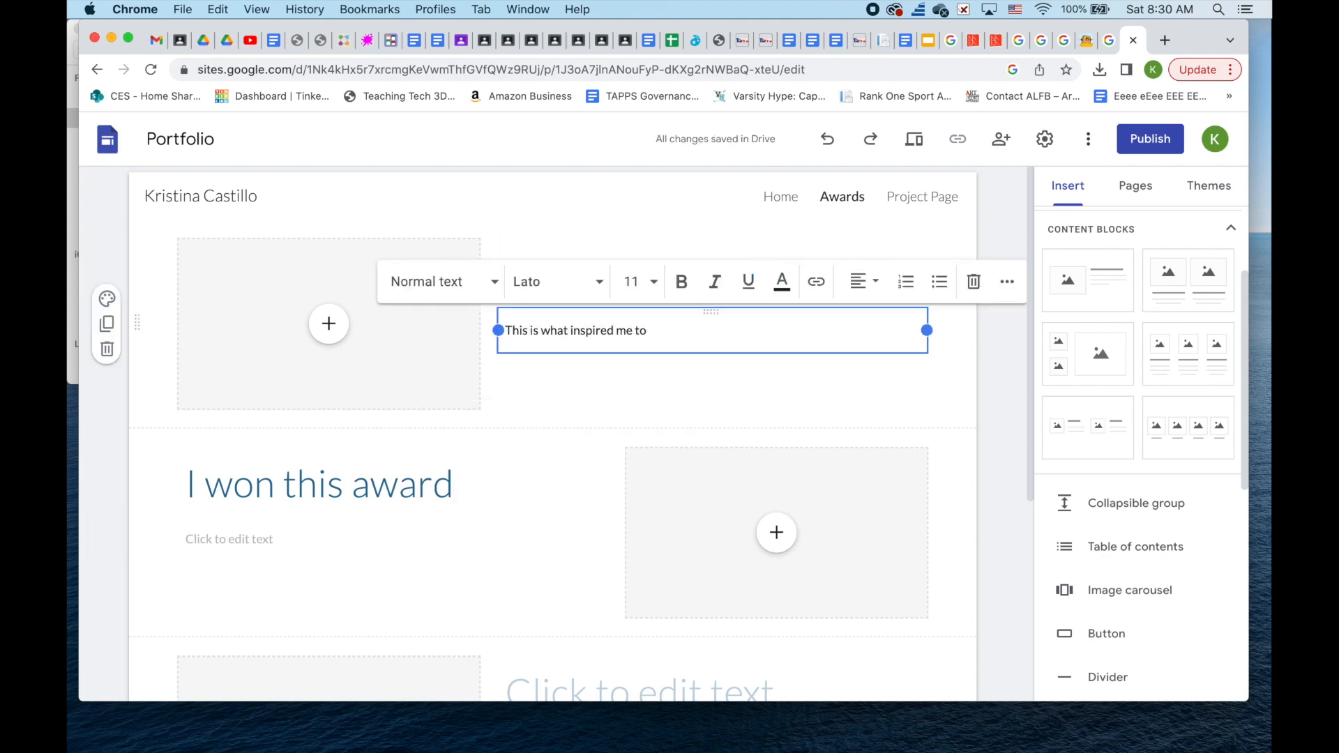
{"action": "left_click", "coordinate": [711, 395]}
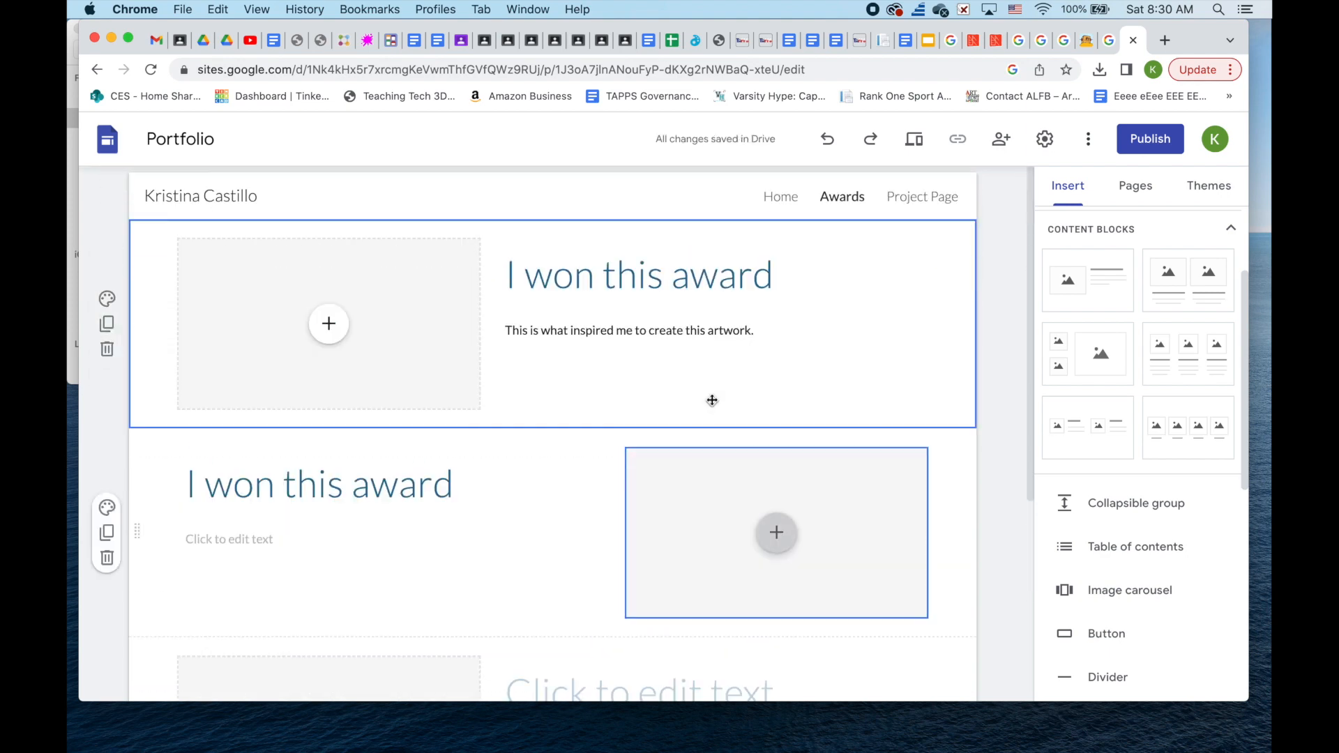
{"action": "left_click", "coordinate": [897, 200]}
{"action": "left_click_drag", "start_coordinate": [1109, 341], "coordinate": [1099, 304]}
- Rename Project Page to "Why I Create"
{"action": "double_click", "coordinate": [1097, 305]}
{"action": "type", "text": "Chalk Art"}
{"action": "key", "text": "super+a"}
{"action": "key", "text": "BackSpace"}
{"action": "type", "text": "Why I Create"}
- Add an image to the Home page header and adjust its size and position
{"action": "left_click", "coordinate": [1151, 263]}
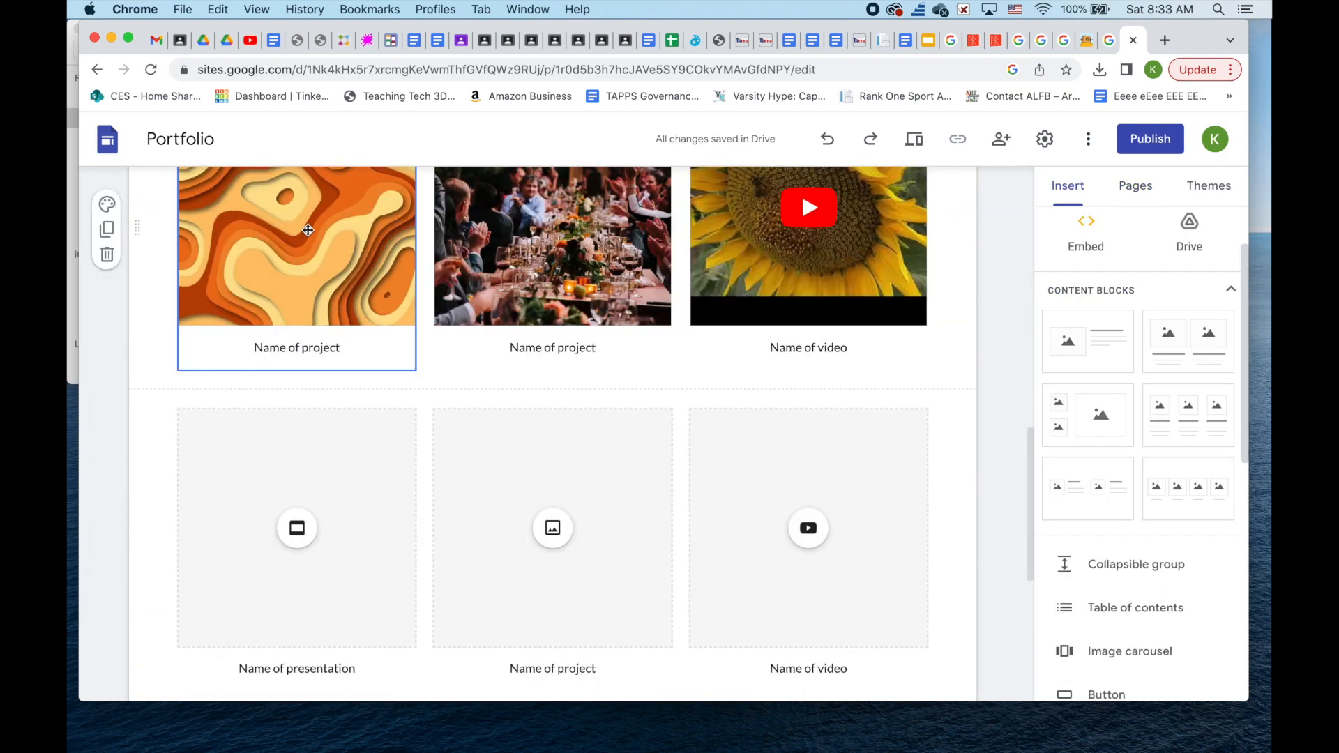
{"action": "left_click_drag", "start_coordinate": [299, 254], "coordinate": [763, 304]}
{"action": "left_click_drag", "start_coordinate": [863, 283], "coordinate": [848, 286]}
{"action": "left_click", "coordinate": [772, 211]}
{"action": "left_click", "coordinate": [921, 211]}
{"action": "left_click", "coordinate": [933, 211]}
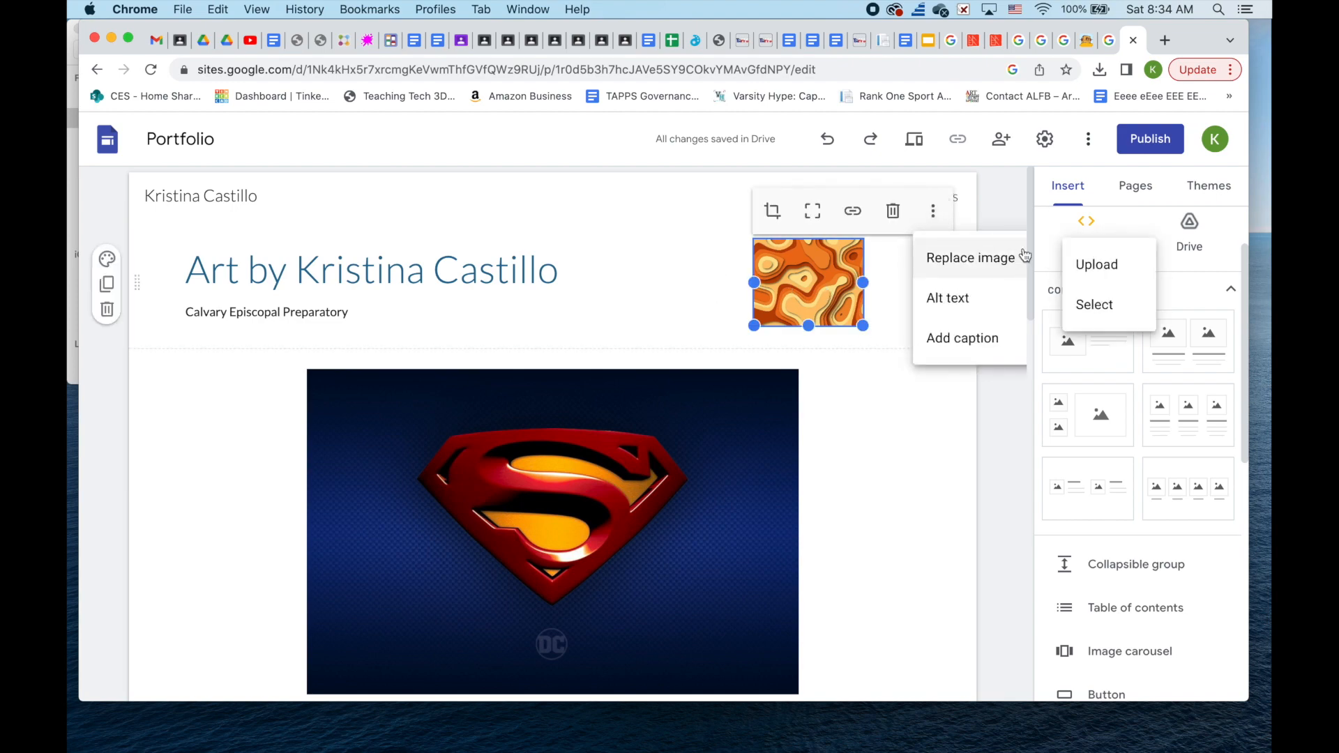
{"action": "left_click_drag", "start_coordinate": [808, 276], "coordinate": [679, 276]}
- Replace the header image with an uploaded black-and-white portrait placed at the right
{"action": "left_click", "coordinate": [805, 211]}
{"action": "mouse_move", "coordinate": [844, 258]}
{"action": "left_click", "coordinate": [957, 265]}
{"action": "left_click", "coordinate": [457, 538]}
{"action": "left_click", "coordinate": [441, 386]}
{"action": "key", "text": "Up"}
{"action": "key", "text": "Up"}
{"action": "key", "text": "Up"}
{"action": "key", "text": "Up"}
{"action": "key", "text": "Up"}
{"action": "key", "text": "Up"}
{"action": "key", "text": "Up"}
{"action": "key", "text": "Up"}
{"action": "key", "text": "Down"}
{"action": "key", "text": "Down"}
{"action": "key", "text": "Return"}
{"action": "left_click_drag", "start_coordinate": [735, 282], "coordinate": [869, 282]}
- Start adding social media links to the Home page, then cancel
{"action": "scroll", "coordinate": [149, 319], "scroll_direction": "down", "scroll_amount": 15}
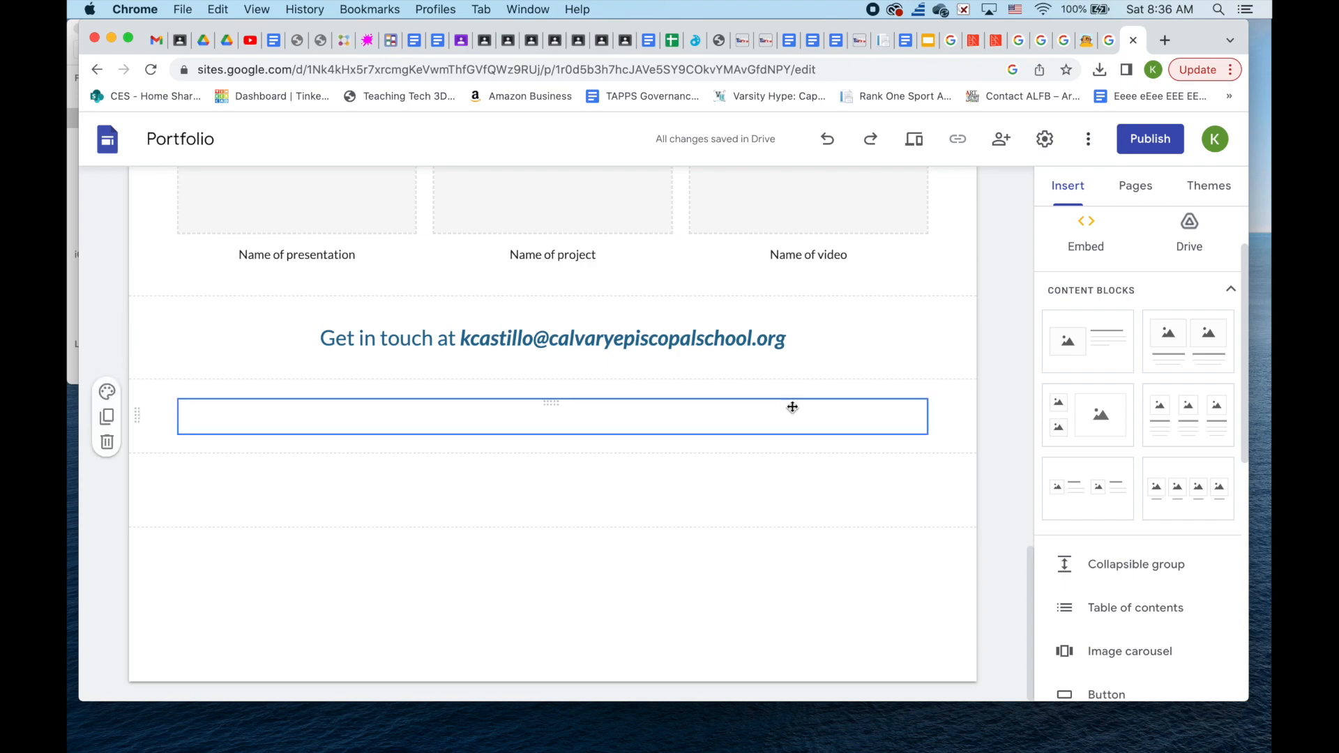
{"action": "scroll", "coordinate": [928, 402], "scroll_direction": "up", "scroll_amount": 4}
{"action": "scroll", "coordinate": [927, 401], "scroll_direction": "down", "scroll_amount": 1}
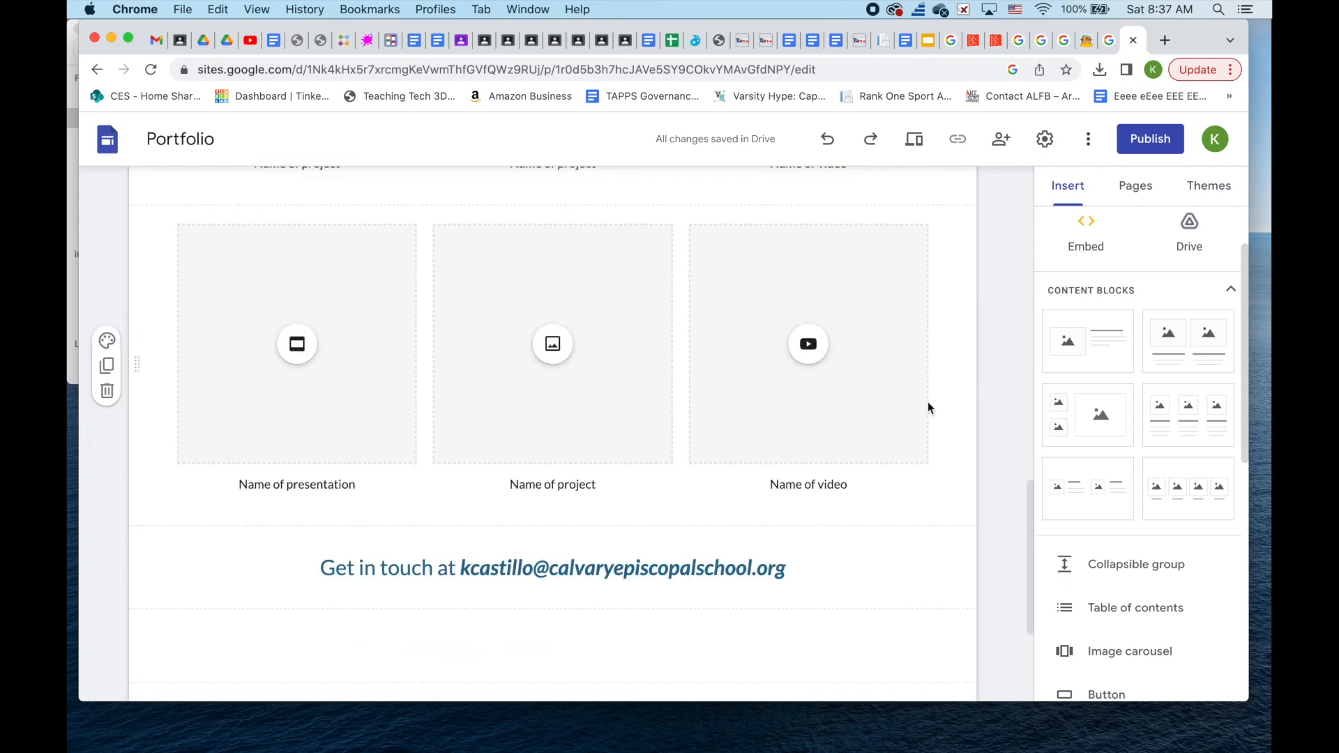
{"action": "scroll", "coordinate": [1165, 464], "scroll_direction": "down", "scroll_amount": 7}
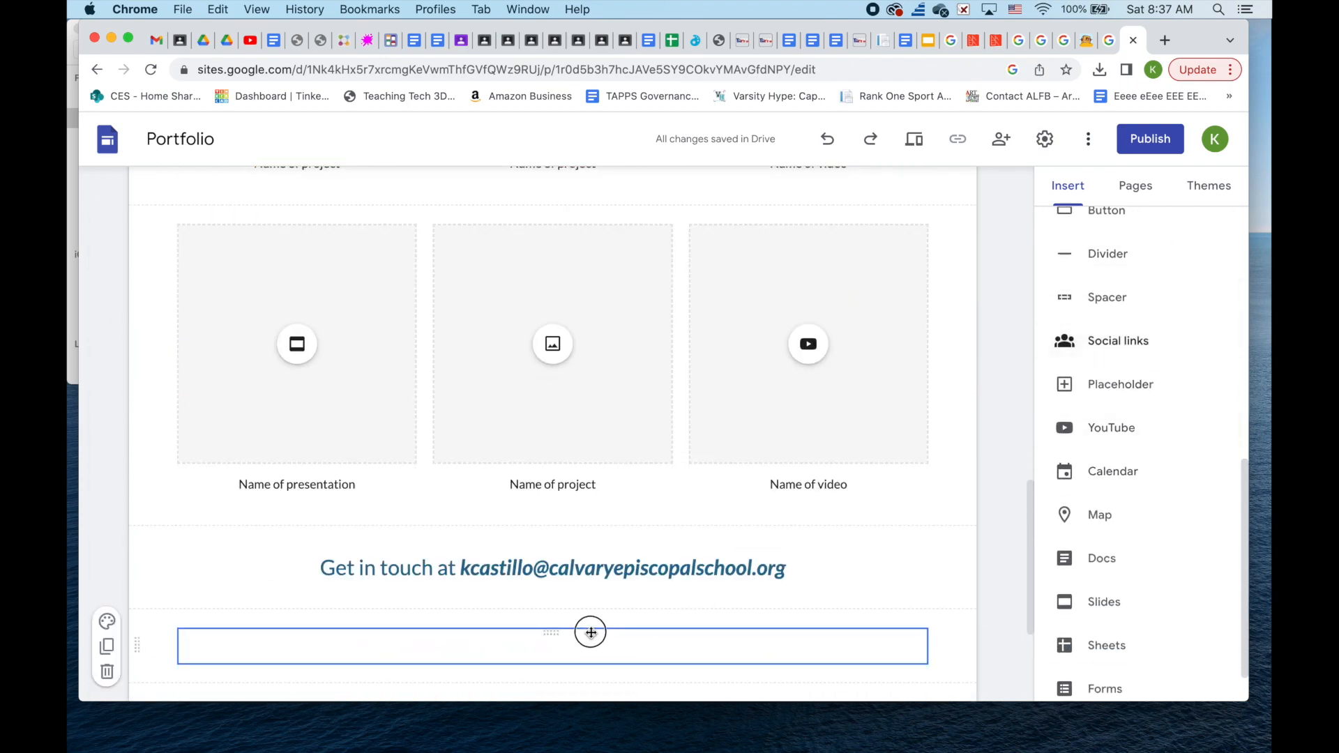
{"action": "left_click", "coordinate": [1110, 357]}
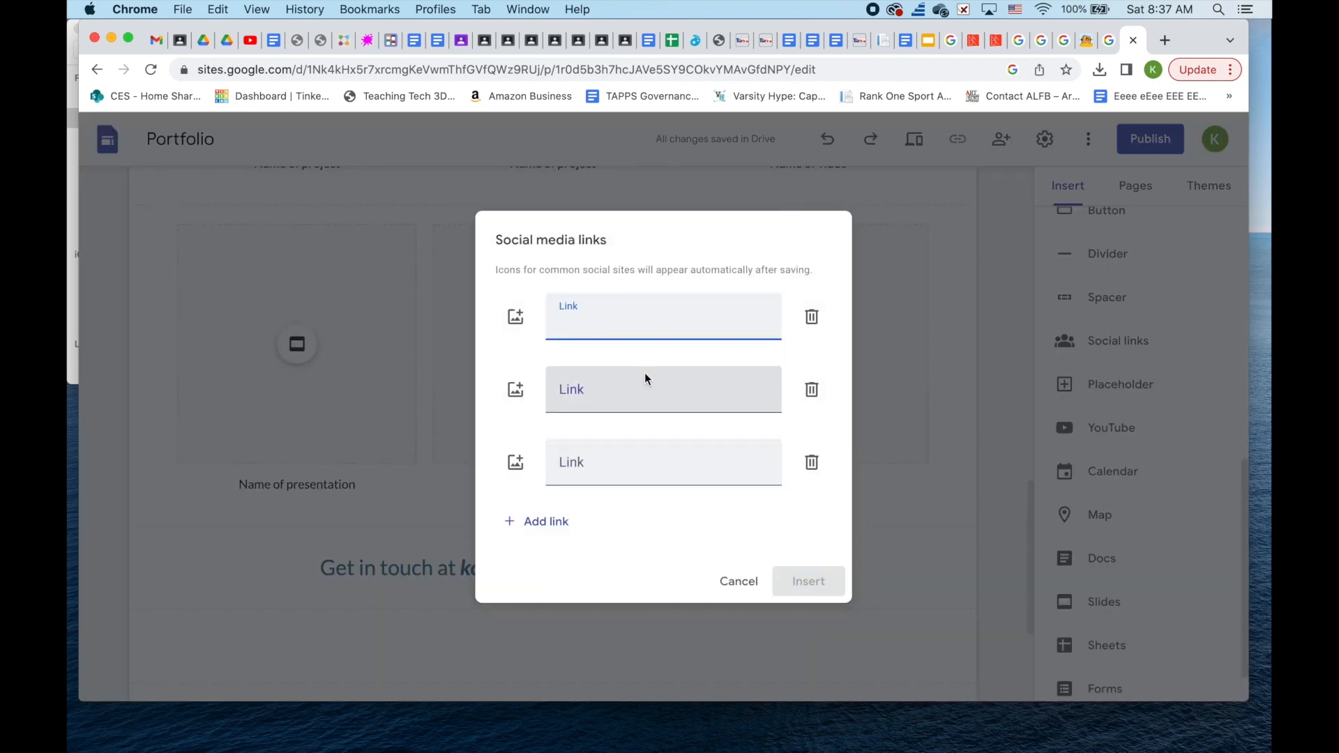
{"action": "left_click", "coordinate": [741, 581]}
{"action": "scroll", "coordinate": [744, 585], "scroll_direction": "up", "scroll_amount": 10}
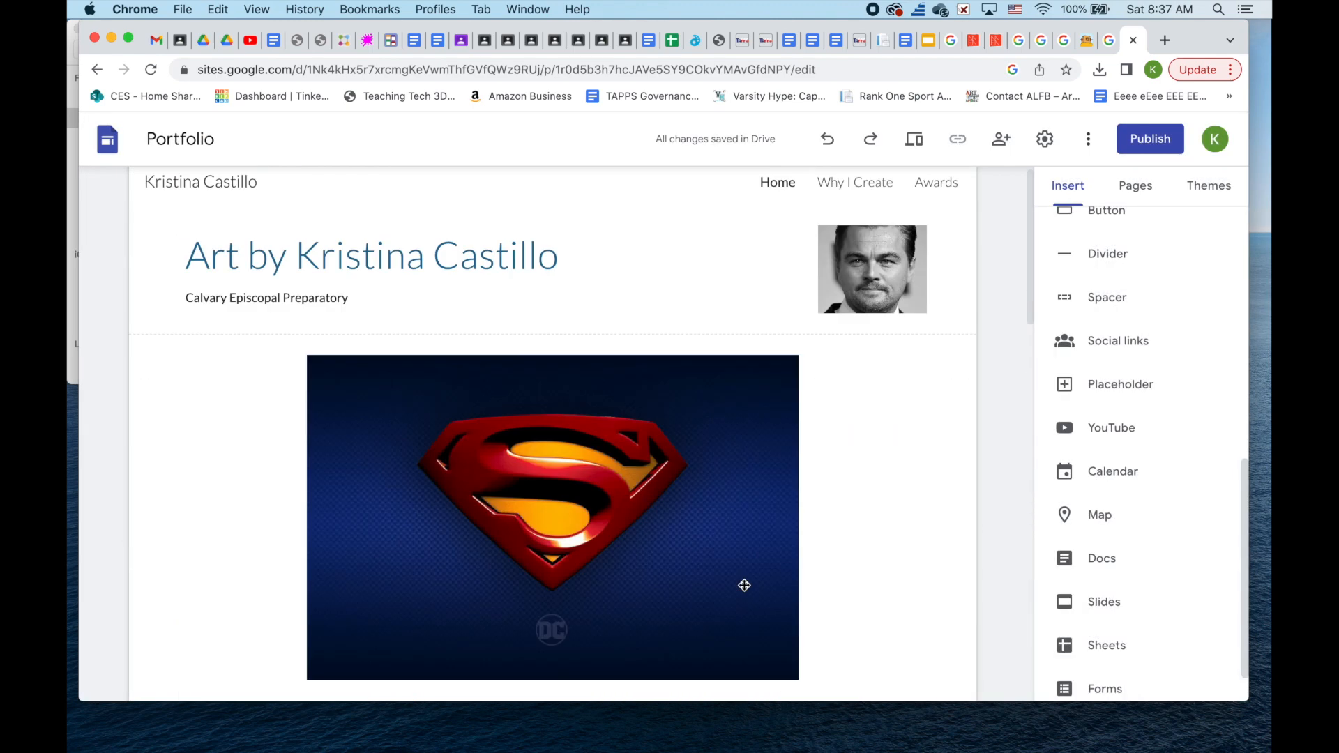
- Try the Diplomat, Vision and Level themes, leaving Level's accent colour yellow
{"action": "left_click", "coordinate": [1209, 186]}
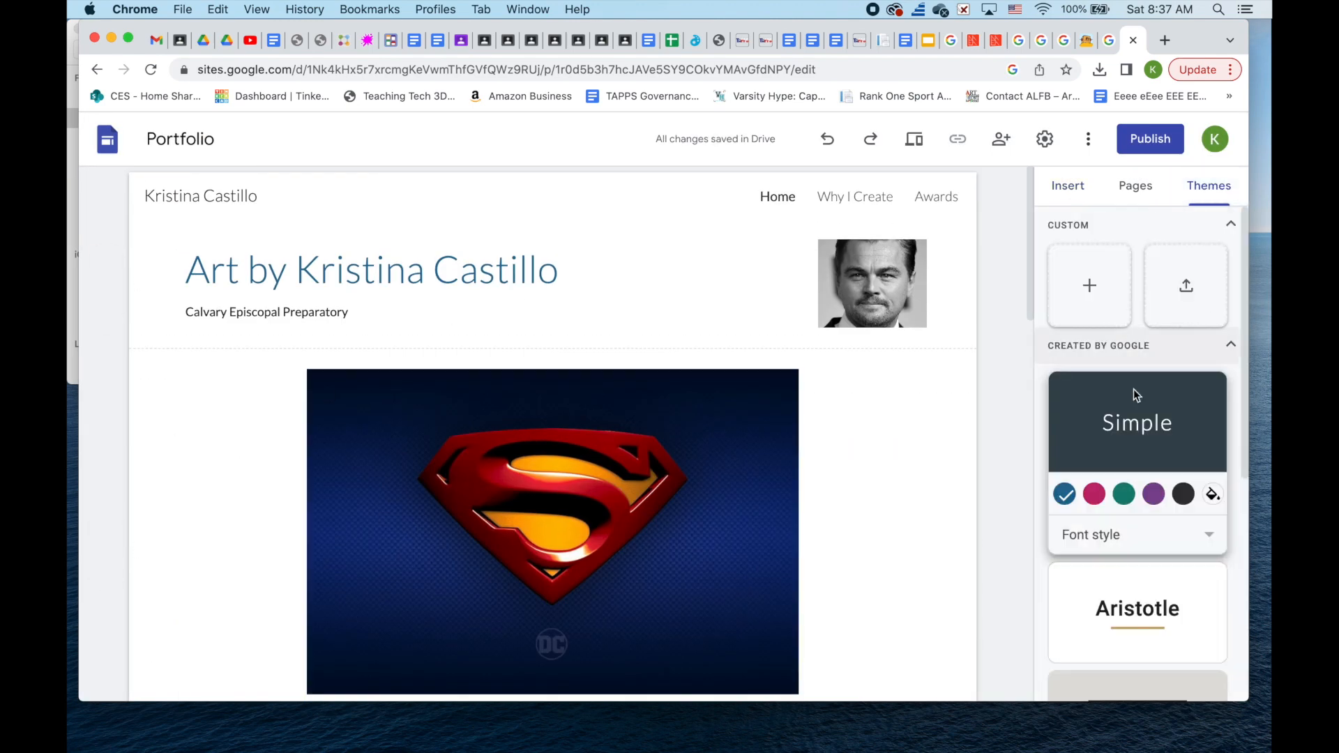
{"action": "scroll", "coordinate": [1186, 348], "scroll_direction": "down", "scroll_amount": 4}
{"action": "left_click", "coordinate": [1204, 419]}
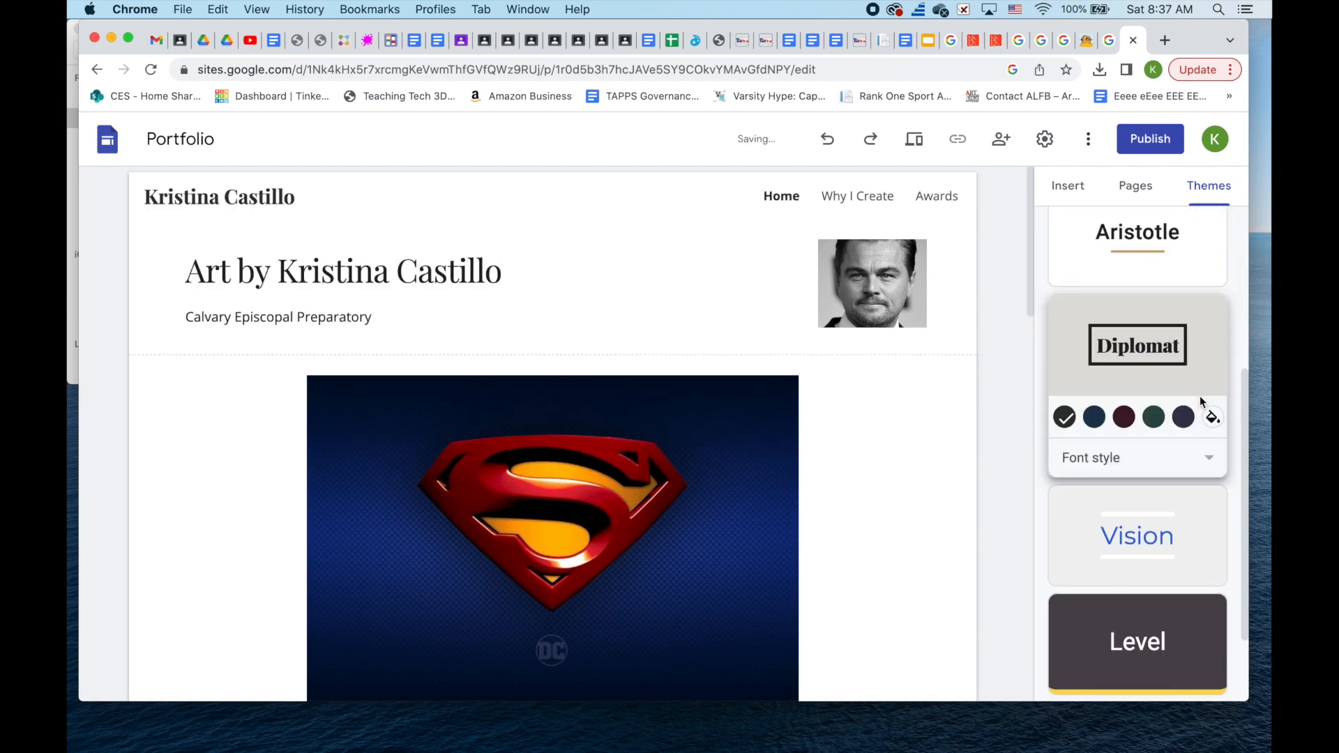
{"action": "left_click", "coordinate": [1217, 530]}
{"action": "left_click", "coordinate": [1217, 528]}
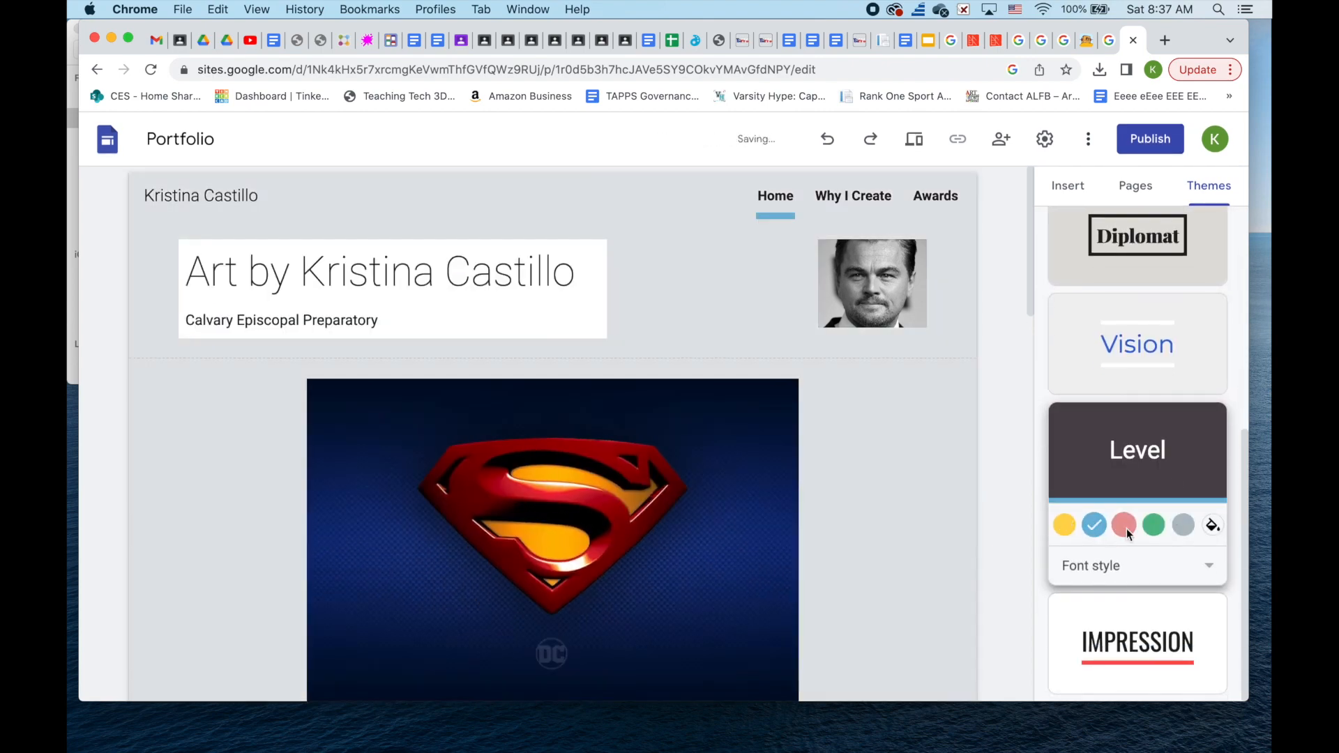
{"action": "left_click", "coordinate": [1193, 528]}
{"action": "left_click", "coordinate": [1065, 525]}
- Switch to Impression and try yellow, green, slate and red accent colours
{"action": "left_click", "coordinate": [1093, 635]}
{"action": "scroll", "coordinate": [934, 576], "scroll_direction": "down", "scroll_amount": 6}
{"action": "left_click", "coordinate": [1095, 634]}
{"action": "left_click", "coordinate": [1127, 636]}
{"action": "left_click", "coordinate": [1153, 634]}
{"action": "scroll", "coordinate": [1004, 624], "scroll_direction": "up", "scroll_amount": 6}
{"action": "left_click", "coordinate": [1064, 635]}
{"action": "scroll", "coordinate": [844, 544], "scroll_direction": "down", "scroll_amount": 9}
{"action": "scroll", "coordinate": [869, 544], "scroll_direction": "up", "scroll_amount": 9}
- Set a custom blue accent colour #5576e9
{"action": "left_click", "coordinate": [1213, 633]}
{"action": "left_click", "coordinate": [1158, 607]}
{"action": "left_click_drag", "start_coordinate": [1148, 566], "coordinate": [1160, 549]}
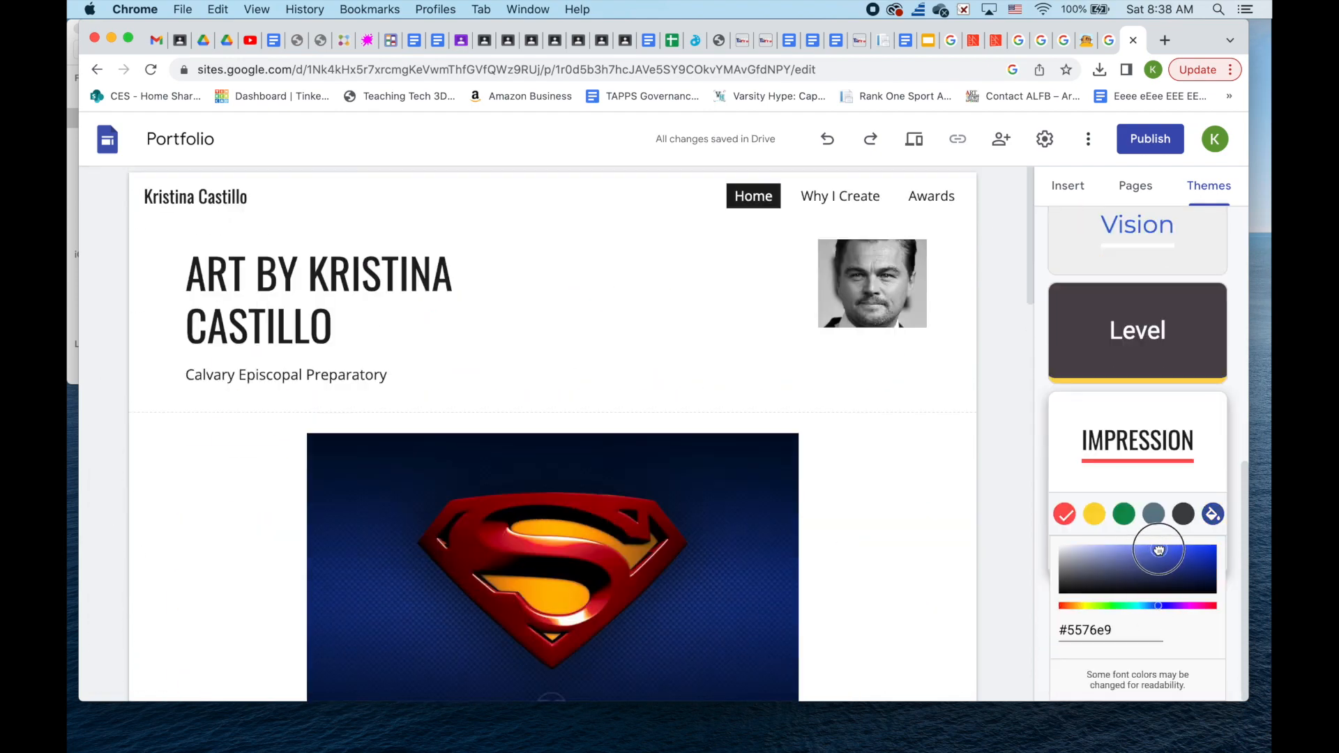
{"action": "left_click", "coordinate": [1201, 465]}
- Compare Impression and Level font styles, then apply the Impression theme
{"action": "left_click", "coordinate": [1208, 674]}
{"action": "left_click", "coordinate": [1194, 463]}
{"action": "left_click", "coordinate": [1206, 566]}
{"action": "left_click", "coordinate": [1201, 645]}
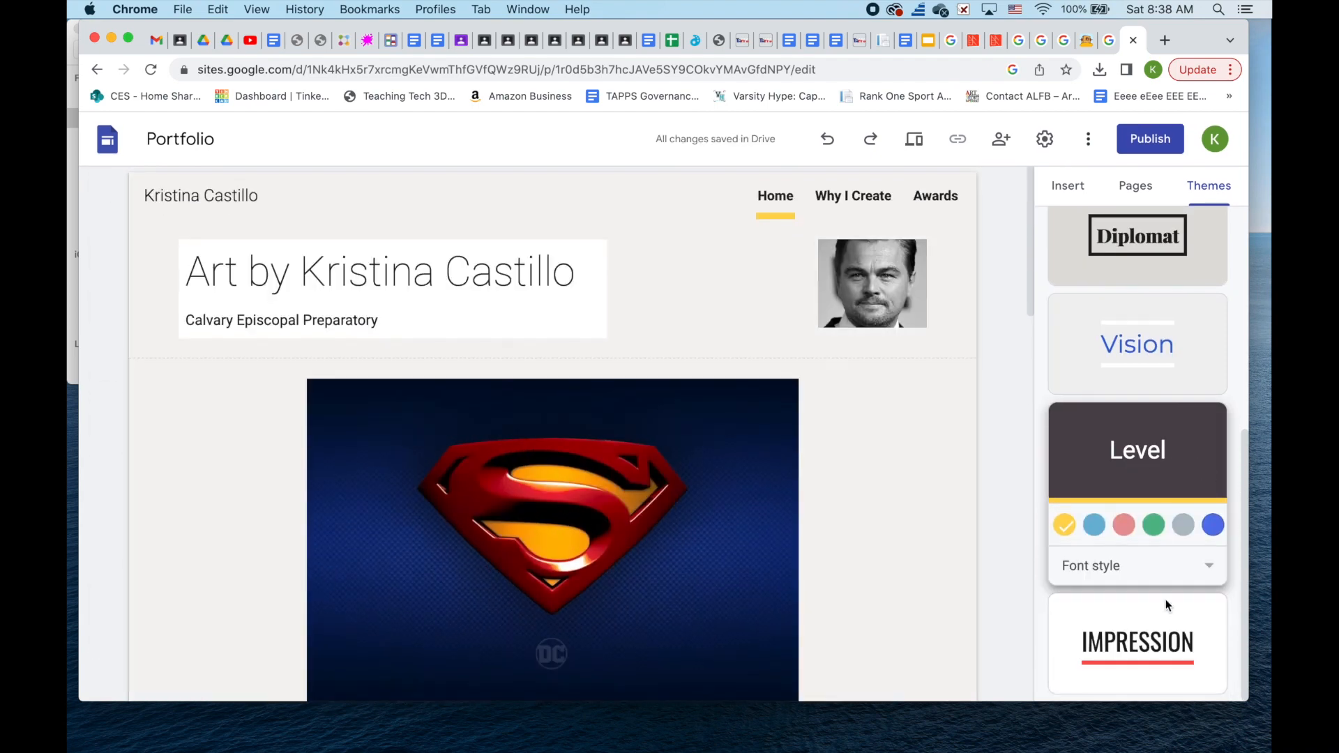
{"action": "left_click", "coordinate": [1200, 646]}
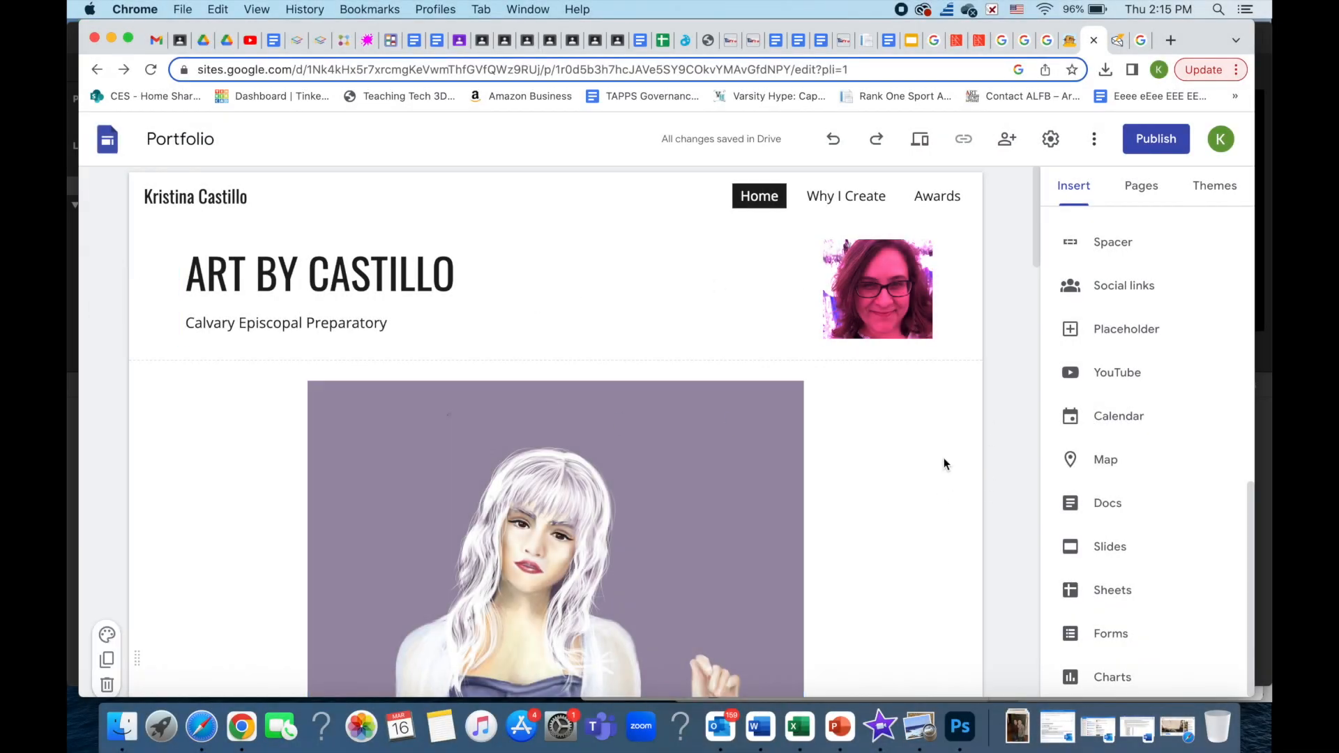
{"action": "scroll", "coordinate": [945, 464], "scroll_direction": "down", "scroll_amount": 6}
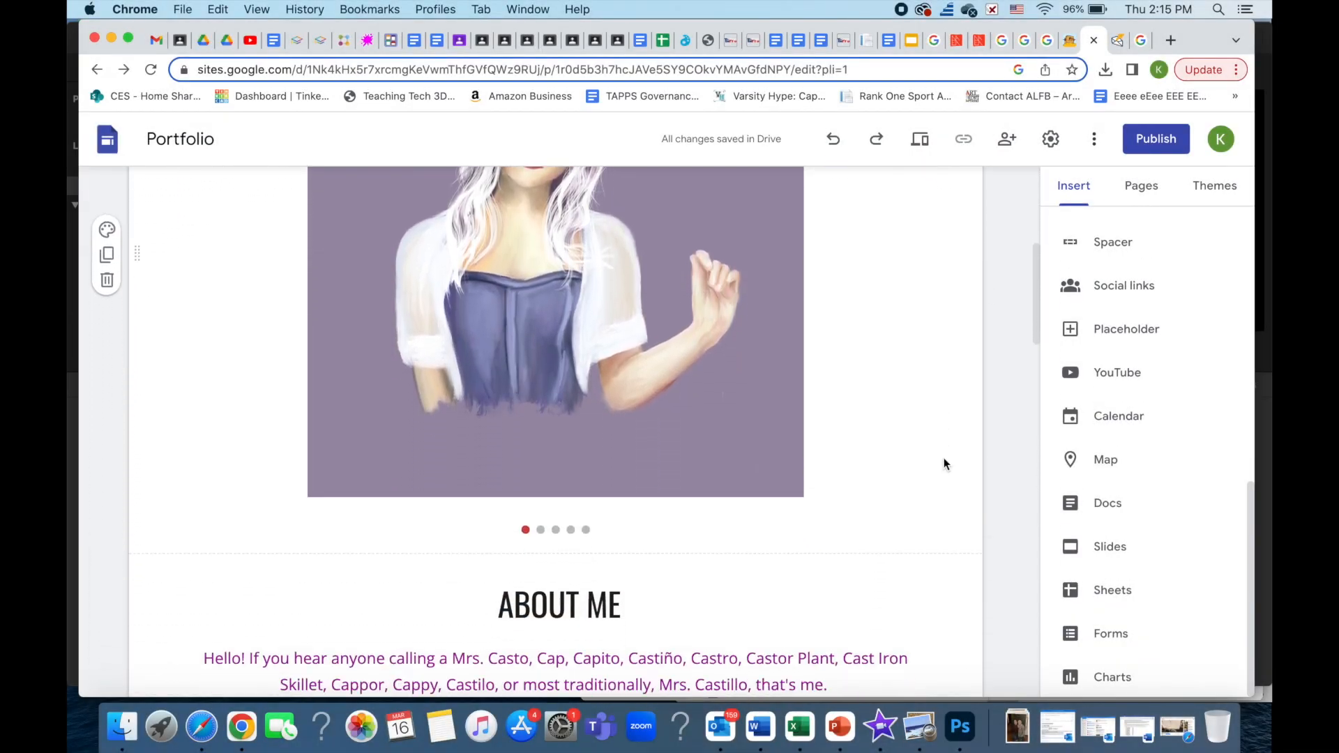
{"action": "scroll", "coordinate": [943, 460], "scroll_direction": "down", "scroll_amount": 10}
{"action": "scroll", "coordinate": [944, 463], "scroll_direction": "down", "scroll_amount": 10}
{"action": "scroll", "coordinate": [943, 464], "scroll_direction": "down", "scroll_amount": 10}
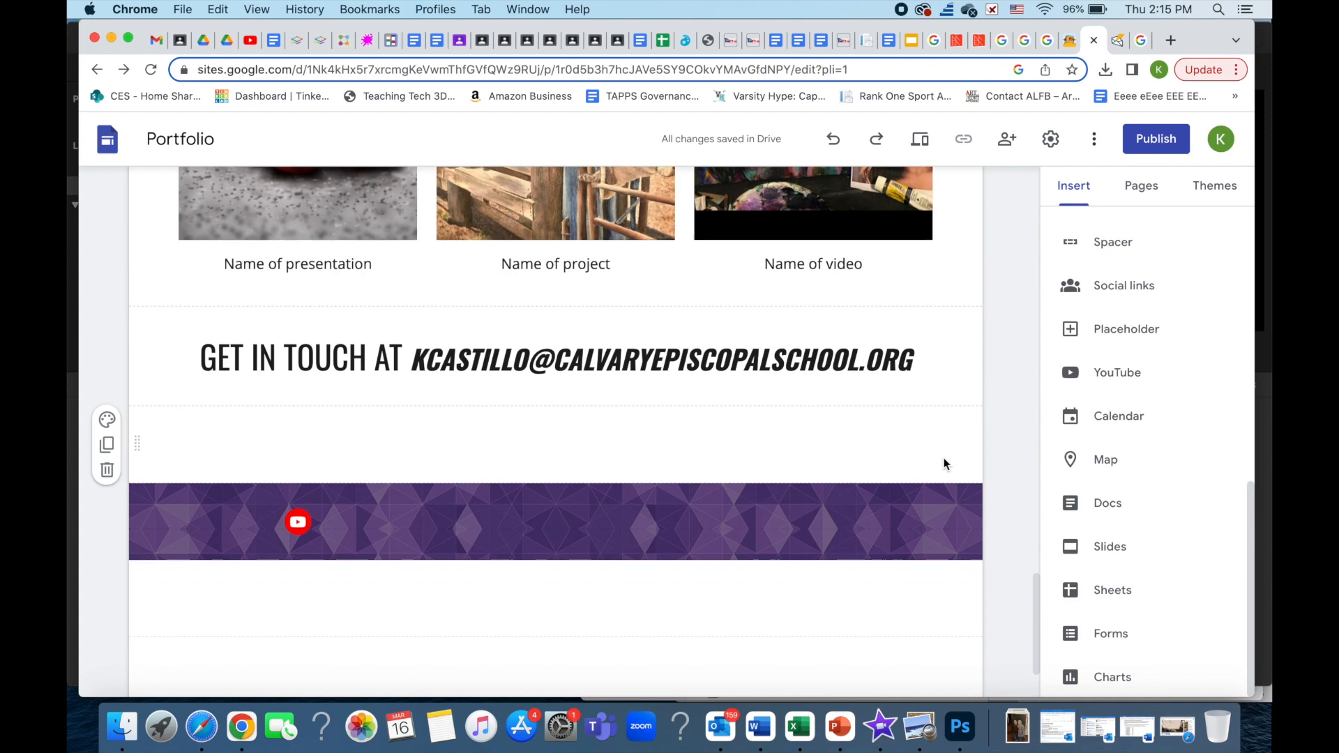
{"action": "scroll", "coordinate": [943, 464], "scroll_direction": "down", "scroll_amount": 2}
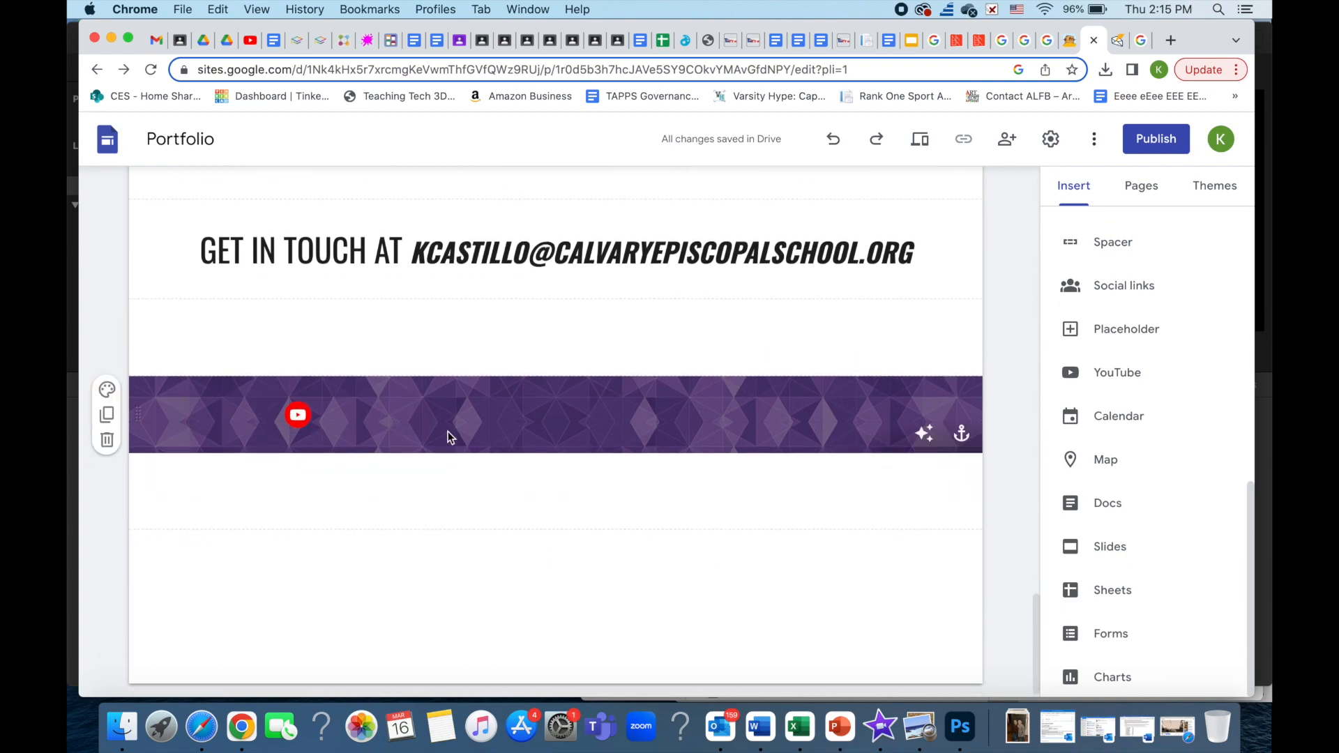
{"action": "scroll", "coordinate": [989, 520], "scroll_direction": "up", "scroll_amount": 20}
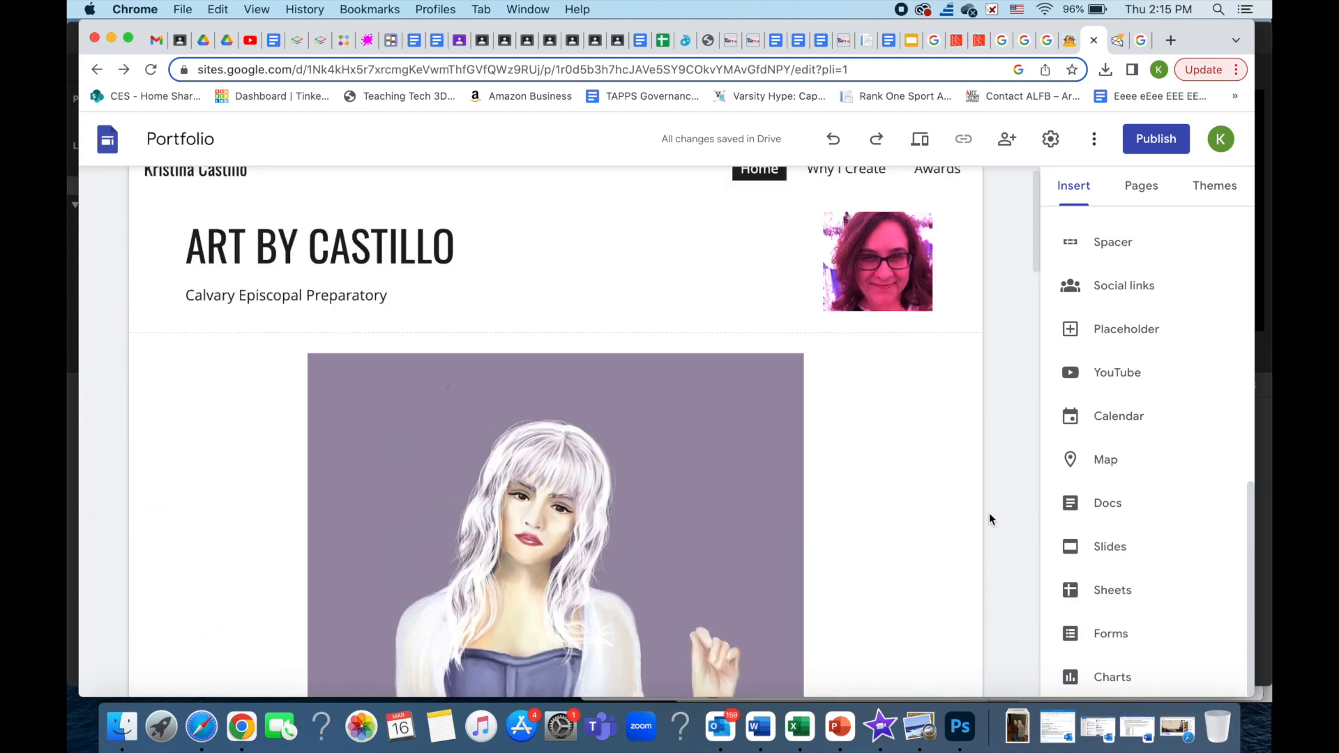
{"action": "left_click", "coordinate": [871, 207]}
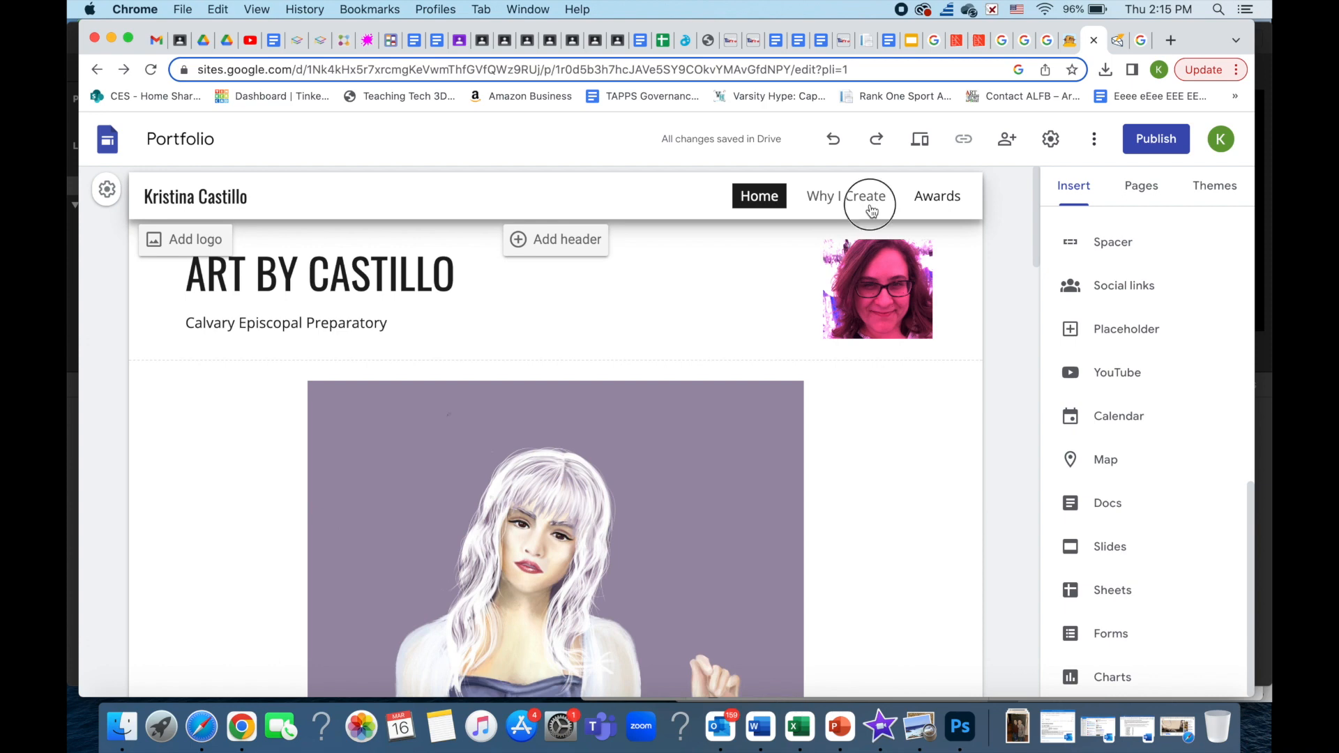
{"action": "scroll", "coordinate": [971, 433], "scroll_direction": "down", "scroll_amount": 3}
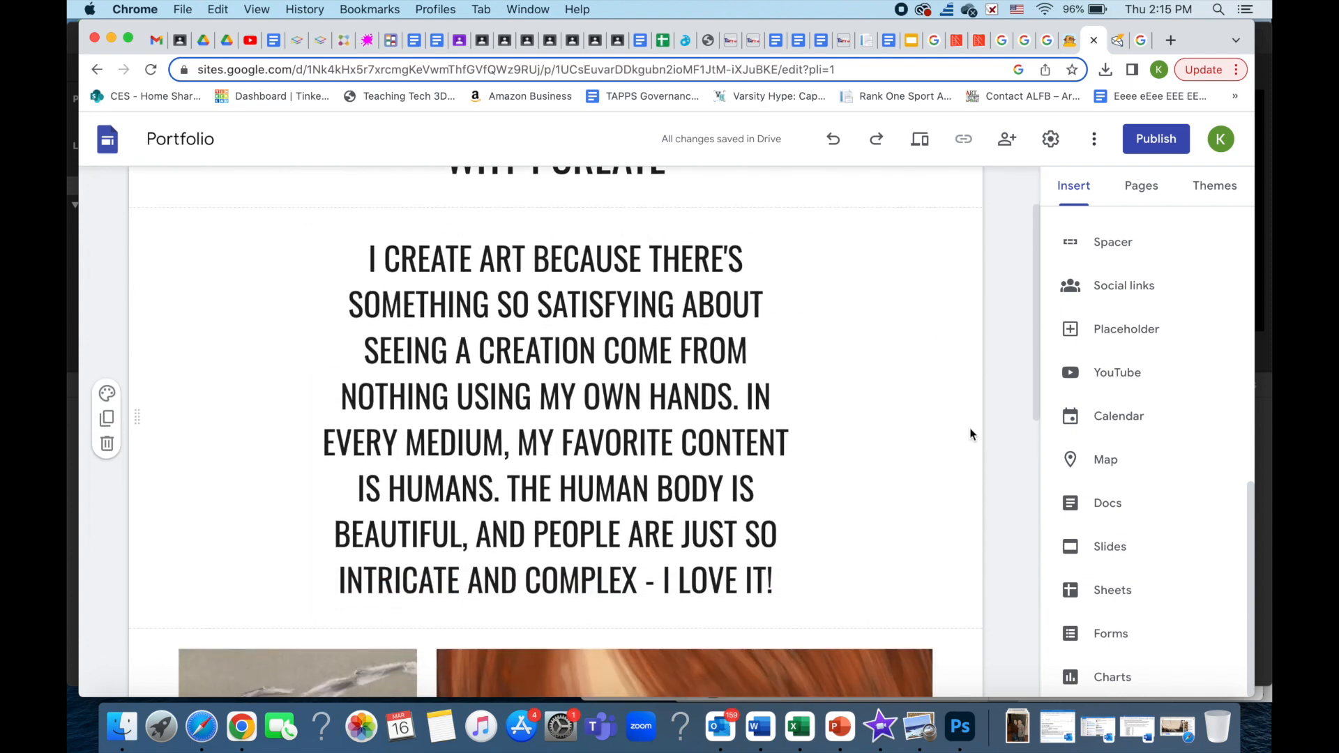
{"action": "scroll", "coordinate": [972, 434], "scroll_direction": "down", "scroll_amount": 7}
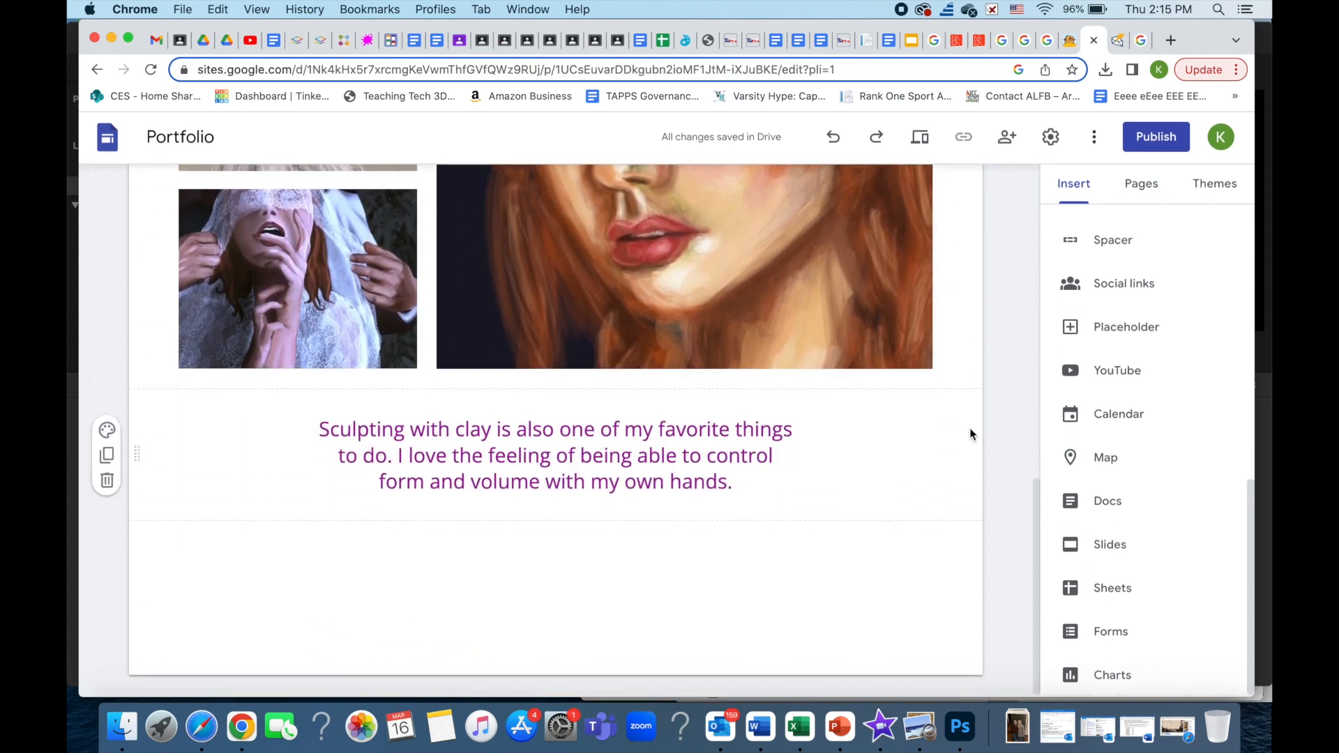
{"action": "scroll", "coordinate": [970, 428], "scroll_direction": "up", "scroll_amount": 10}
{"action": "left_click", "coordinate": [938, 196]}
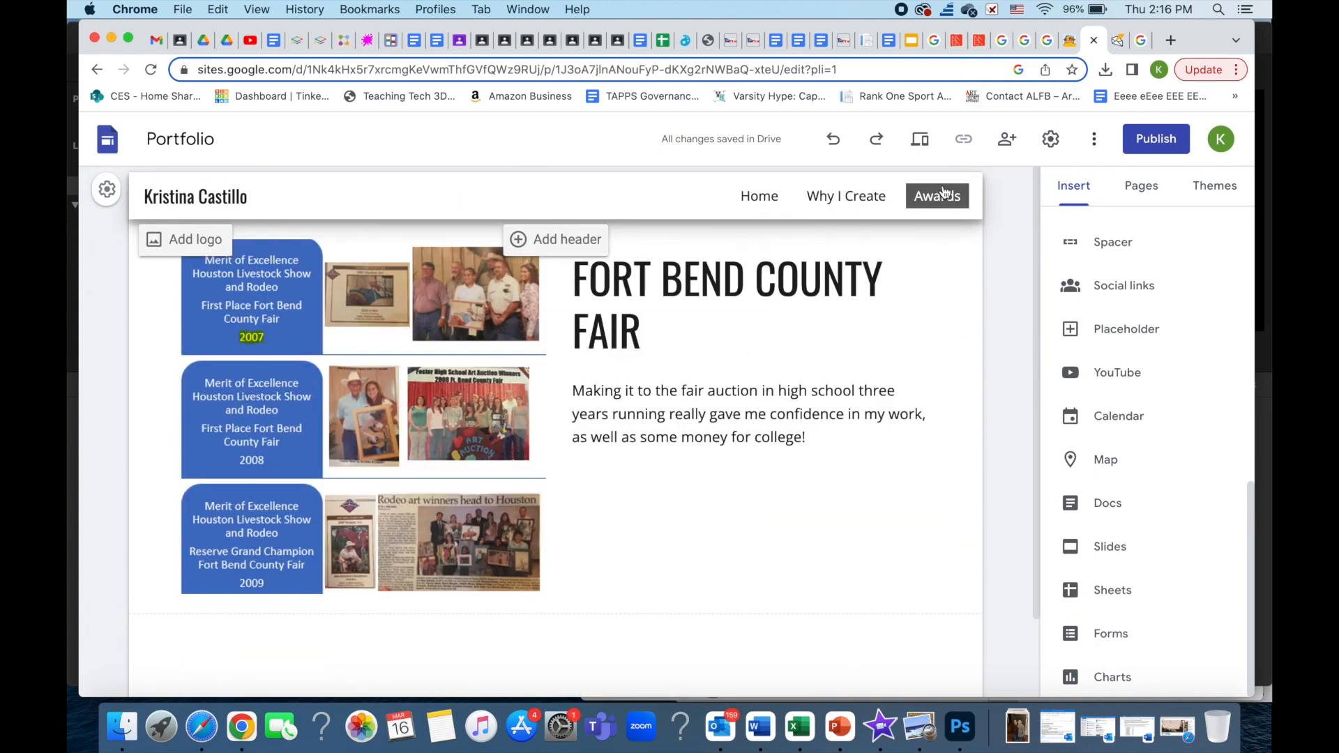
{"action": "scroll", "coordinate": [979, 374], "scroll_direction": "down", "scroll_amount": 2}
{"action": "scroll", "coordinate": [979, 373], "scroll_direction": "up", "scroll_amount": 2}
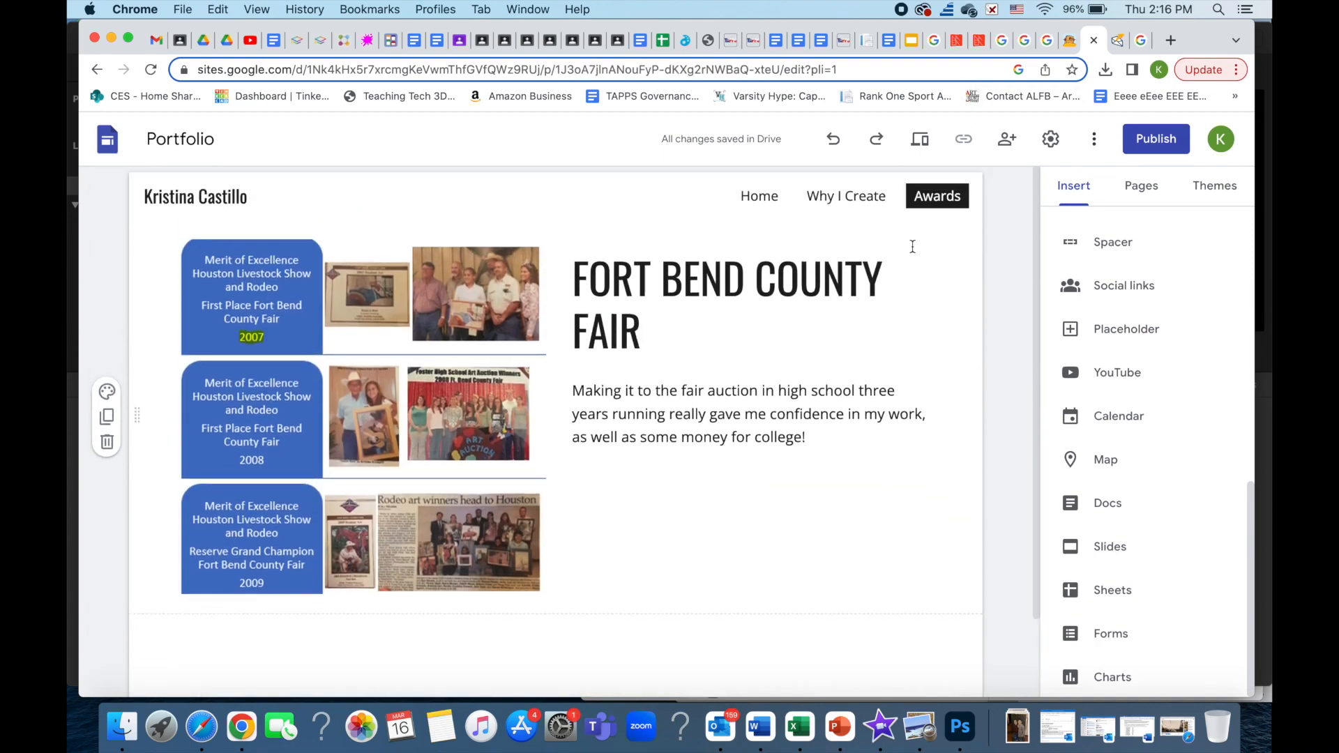
{"action": "left_click", "coordinate": [761, 197]}
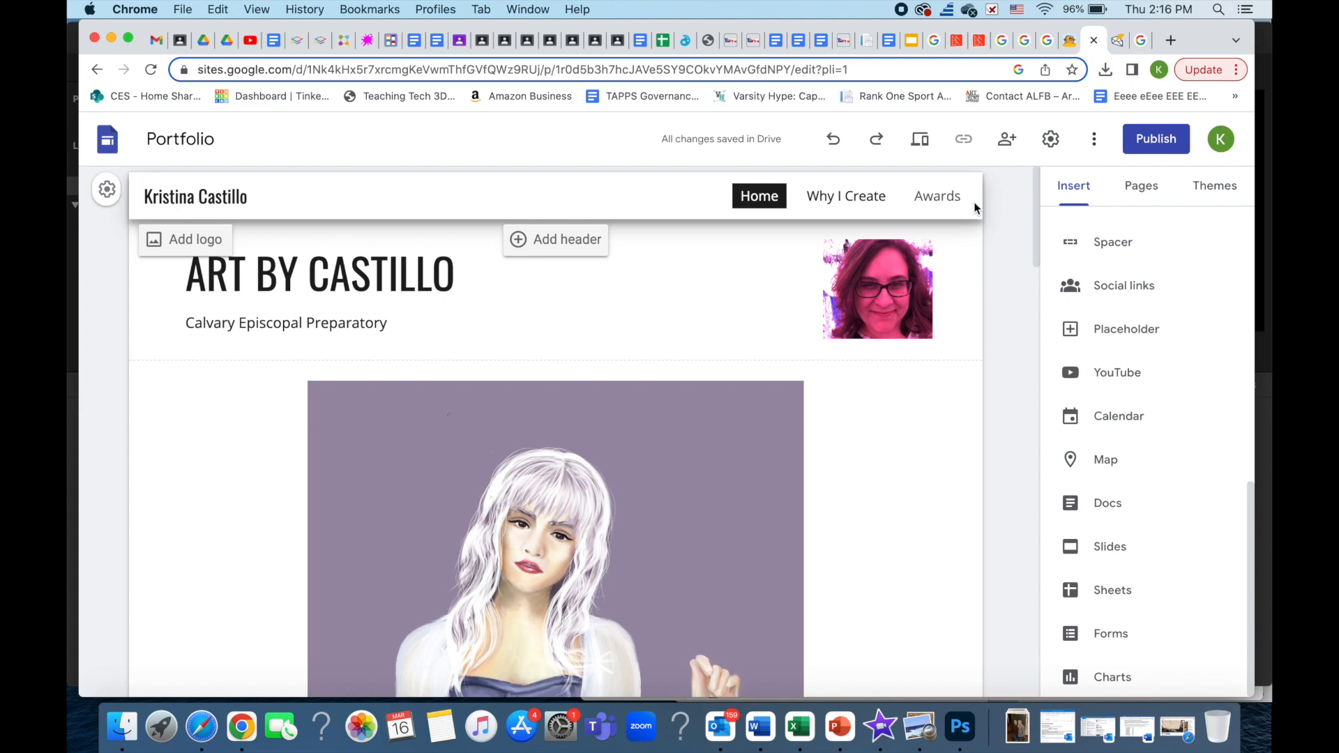
- Review site settings, hide the page last-updated time, and close Settings
{"action": "left_click", "coordinate": [1052, 142]}
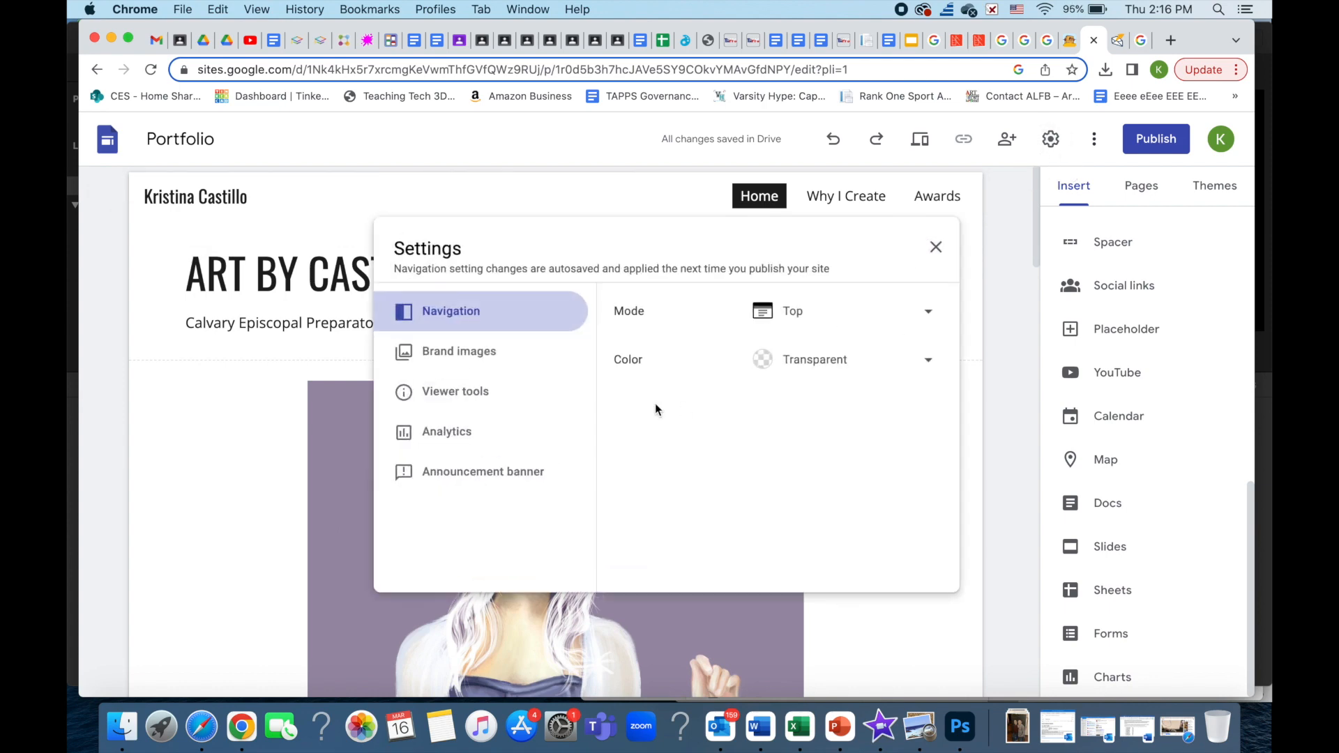
{"action": "left_click", "coordinate": [541, 349]}
{"action": "left_click", "coordinate": [516, 399]}
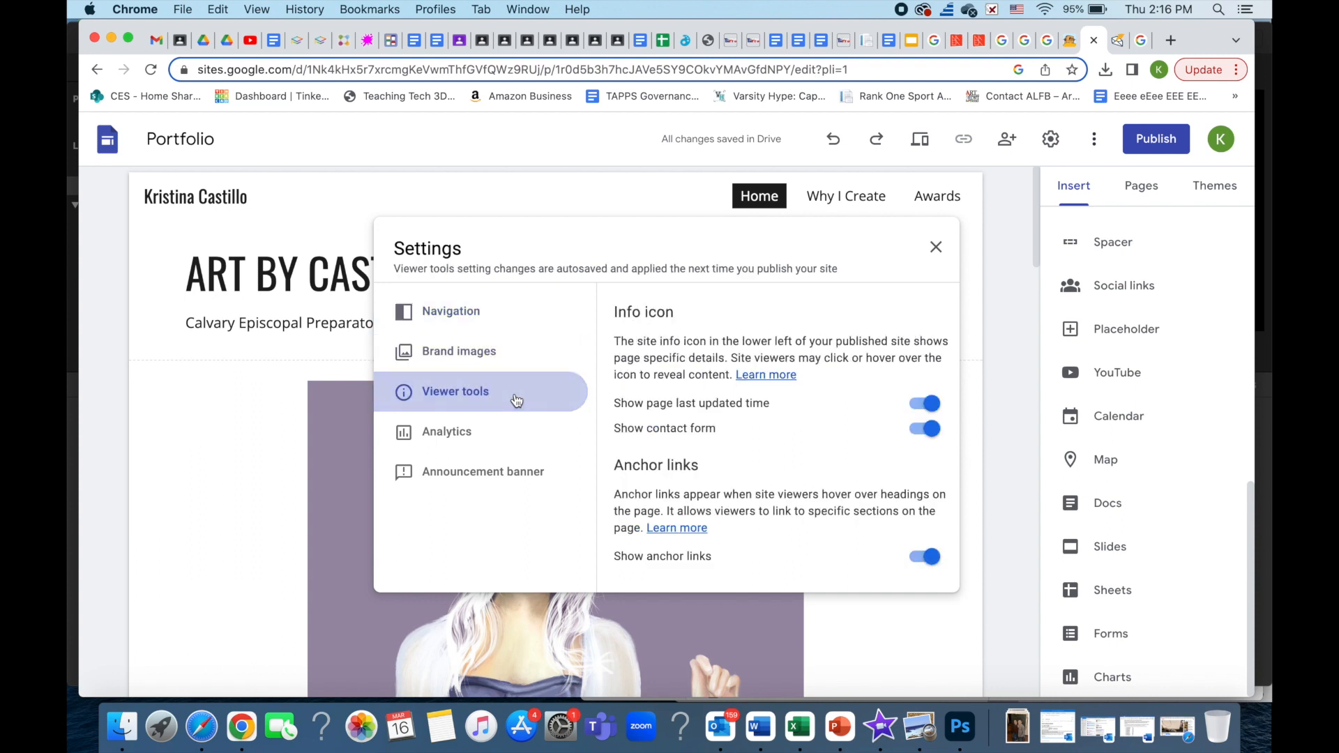
{"action": "left_click", "coordinate": [925, 409]}
{"action": "left_click", "coordinate": [538, 435]}
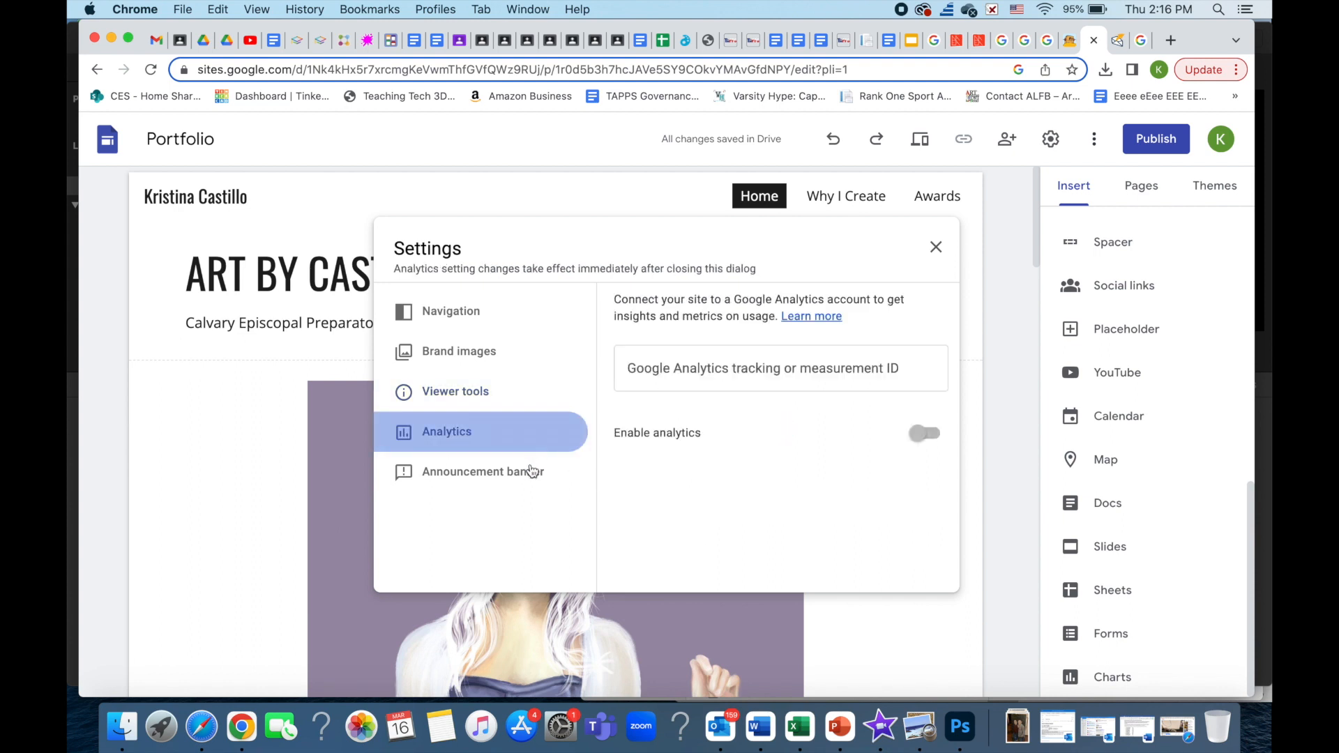
{"action": "left_click", "coordinate": [528, 474]}
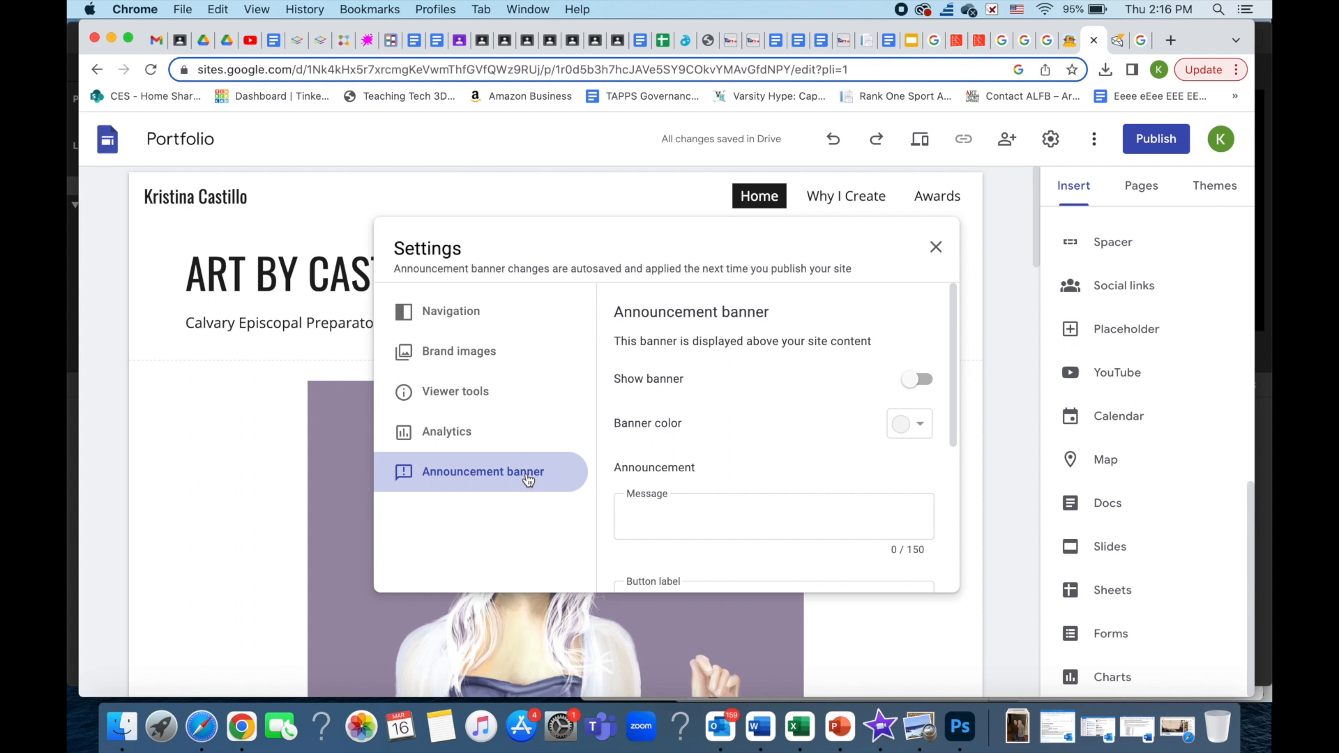
{"action": "left_click", "coordinate": [516, 312]}
{"action": "left_click", "coordinate": [936, 247]}
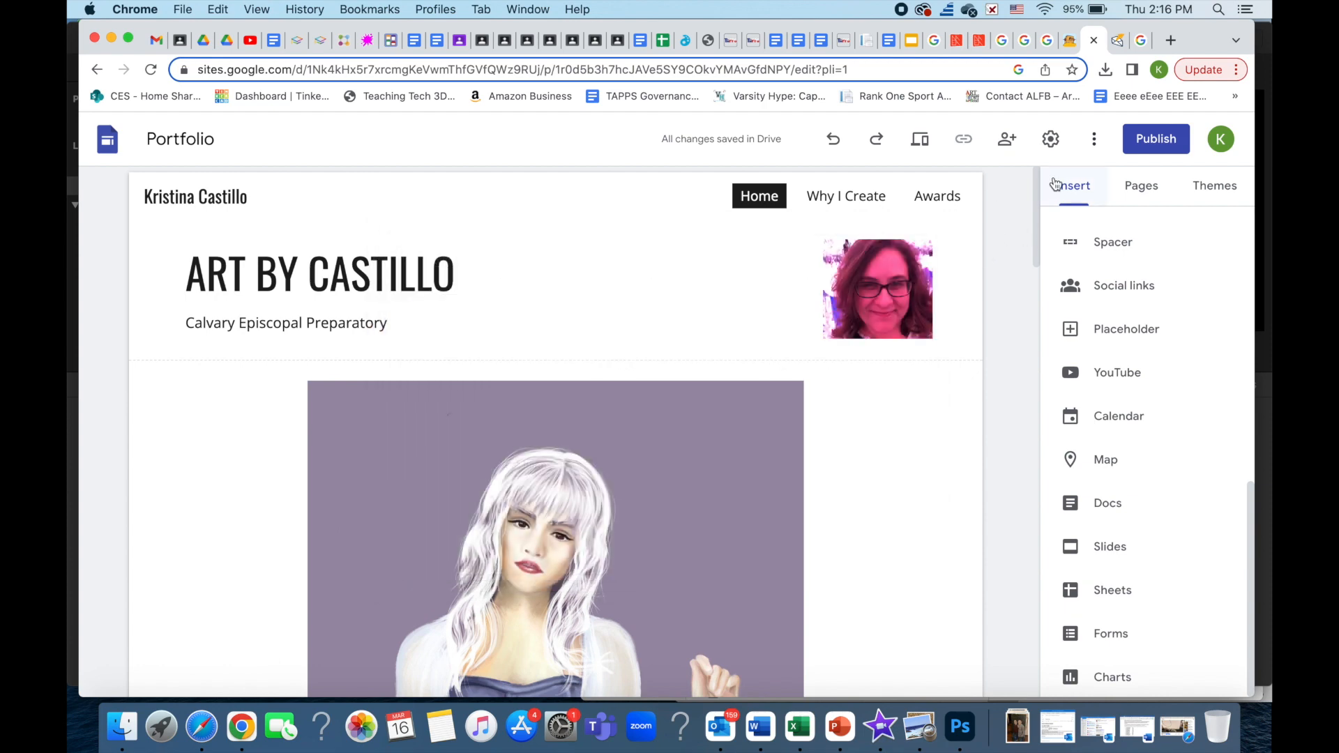
{"action": "left_click", "coordinate": [921, 141]}
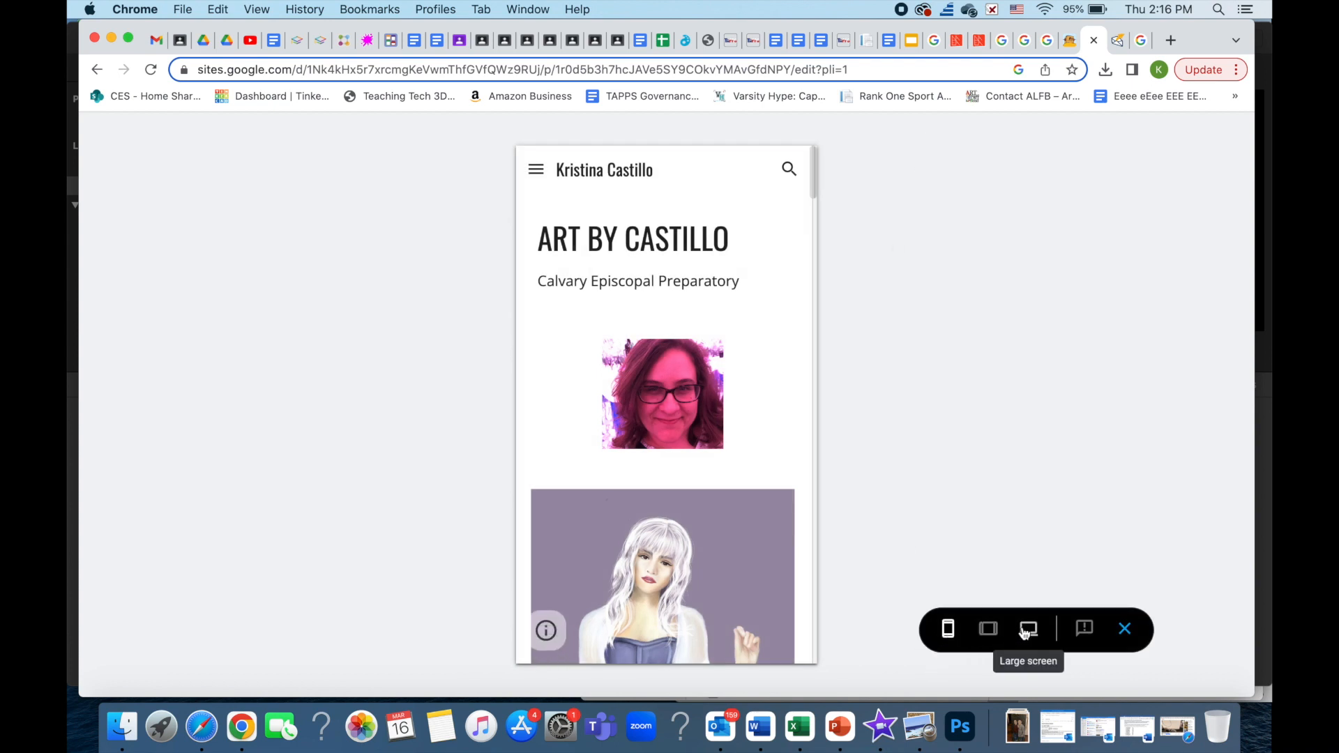
{"action": "scroll", "coordinate": [790, 421], "scroll_direction": "down", "scroll_amount": 5}
{"action": "scroll", "coordinate": [791, 419], "scroll_direction": "down", "scroll_amount": 10}
{"action": "scroll", "coordinate": [791, 420], "scroll_direction": "up", "scroll_amount": 15}
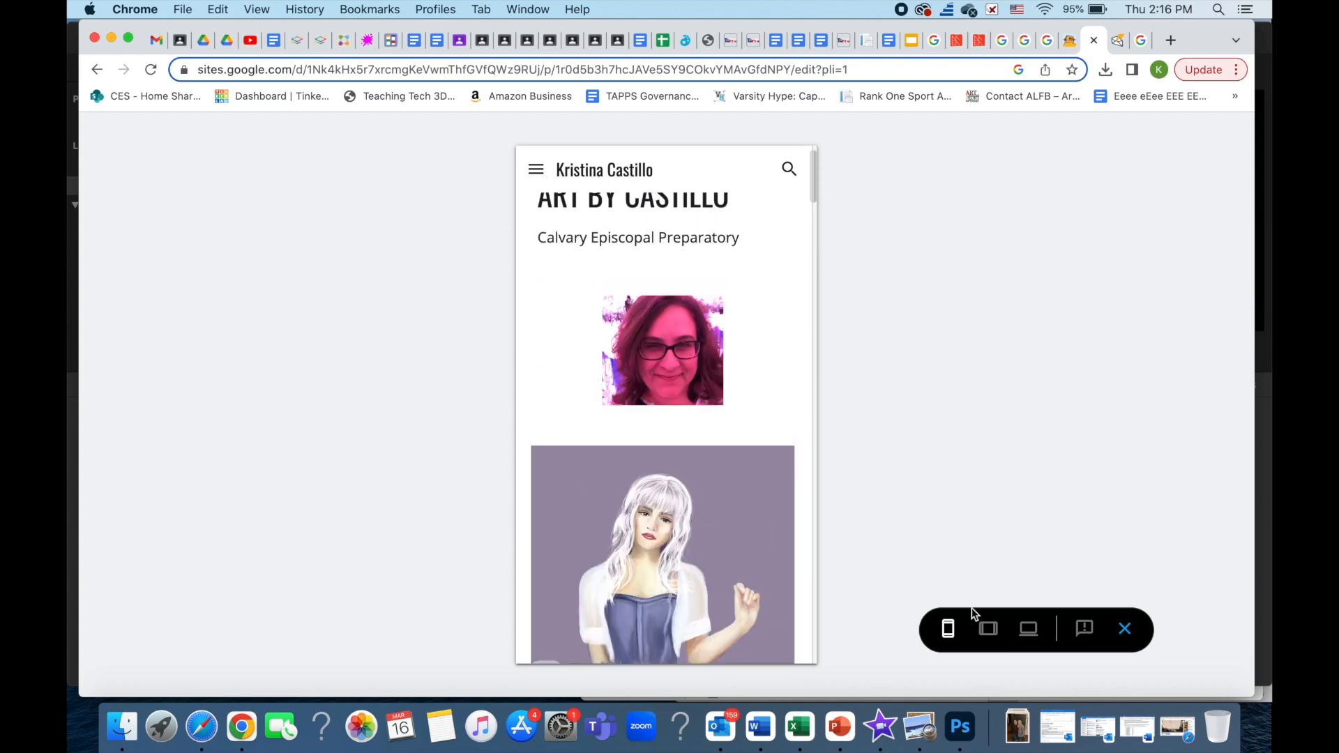
{"action": "left_click", "coordinate": [988, 628]}
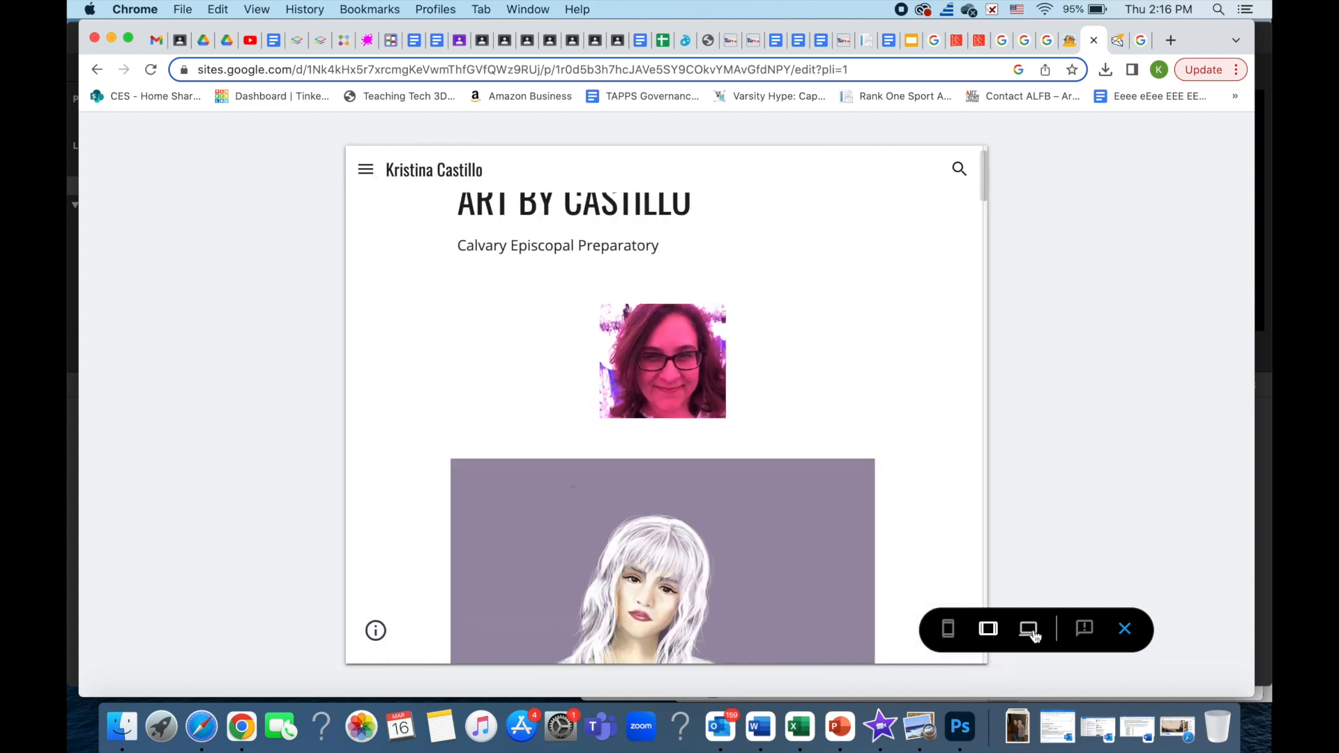
{"action": "left_click", "coordinate": [1029, 630]}
{"action": "scroll", "coordinate": [947, 474], "scroll_direction": "down", "scroll_amount": 2}
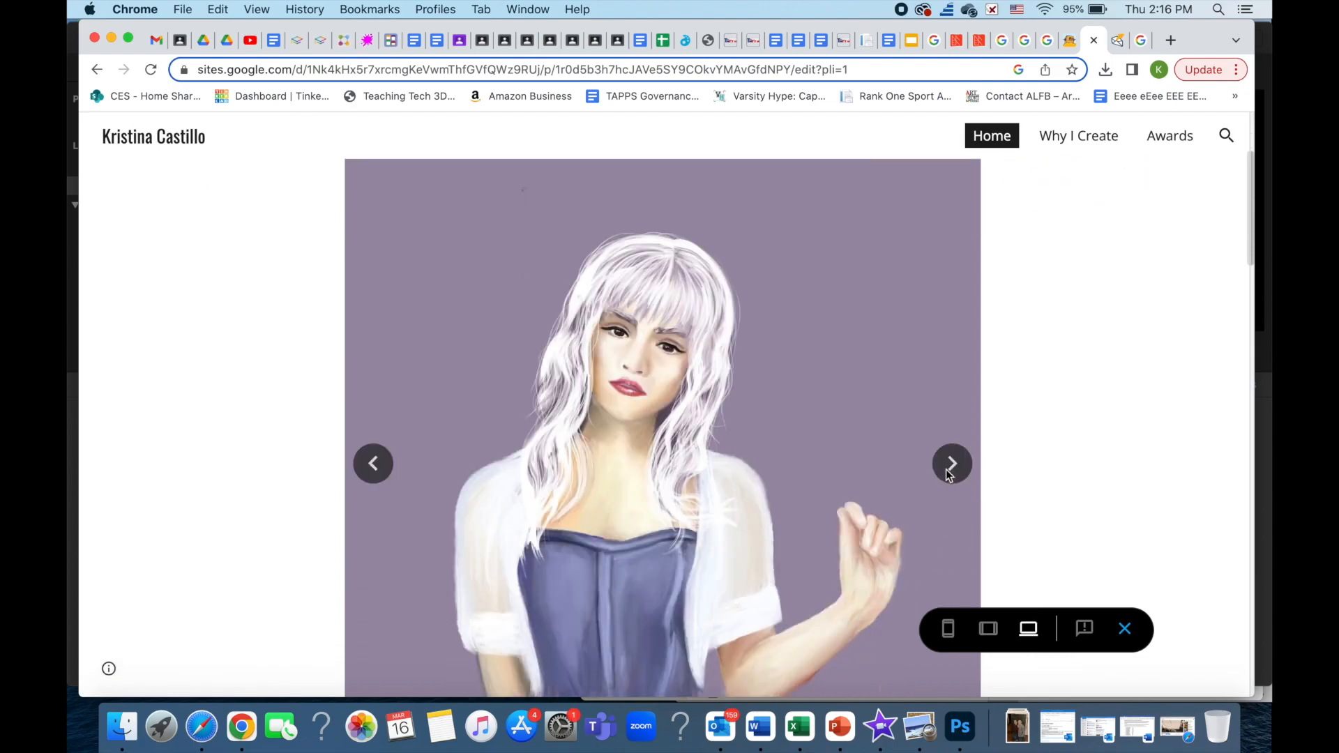
{"action": "scroll", "coordinate": [1109, 403], "scroll_direction": "down", "scroll_amount": 15}
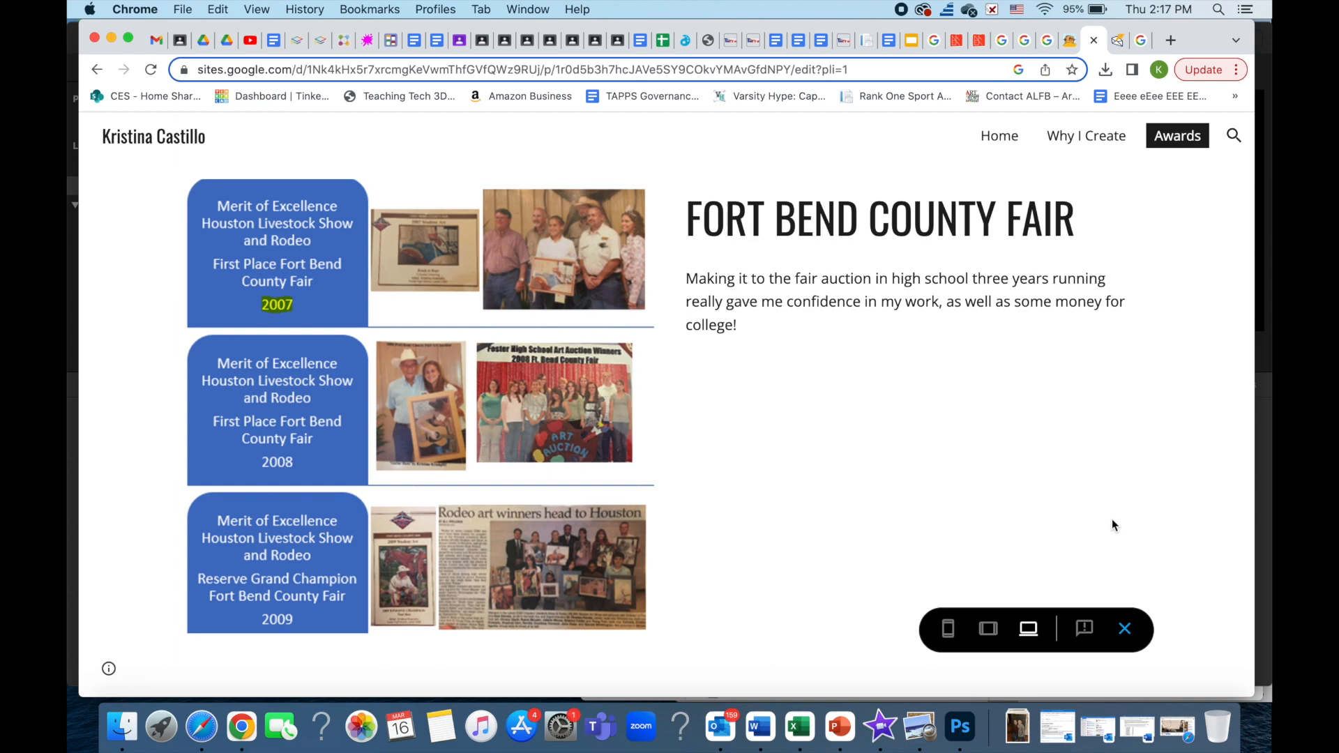
{"action": "key", "text": "Escape"}
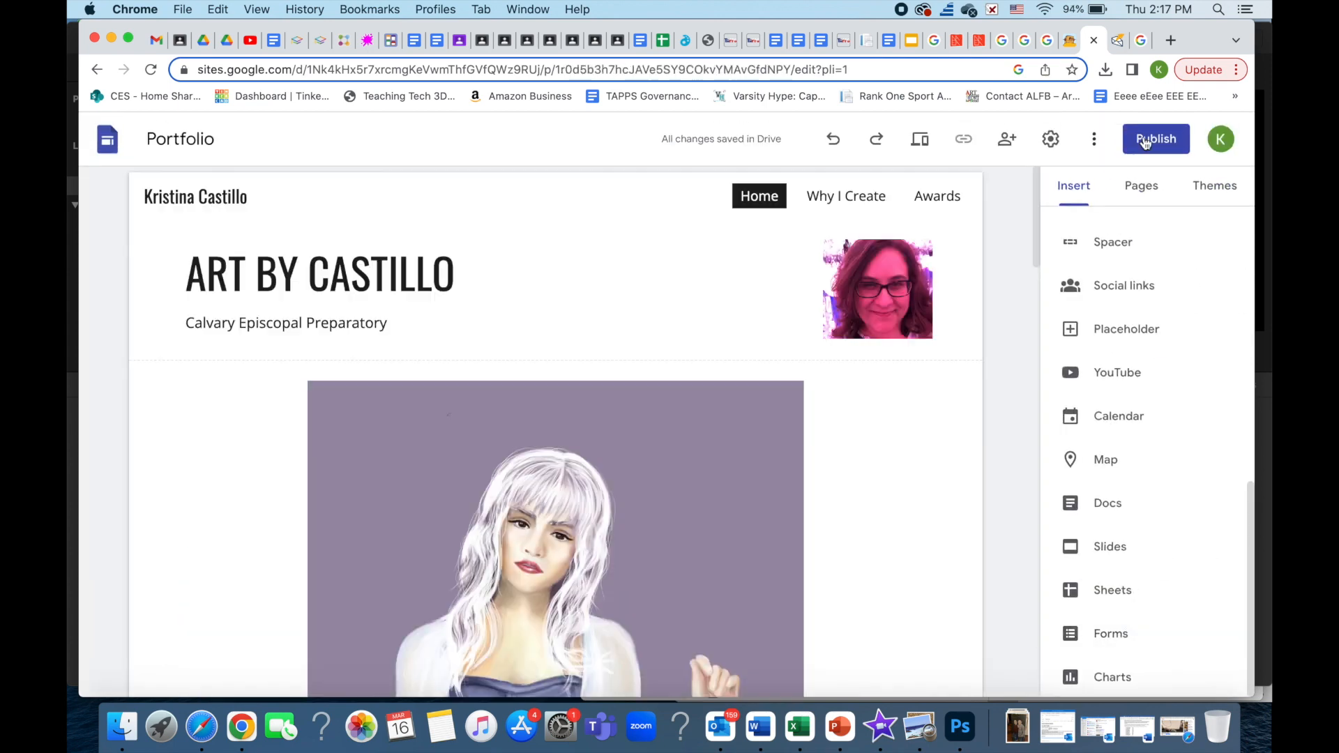
- Publish the site with viewing limited to Calvary Episcopal School after briefly choosing Public
{"action": "left_click", "coordinate": [1179, 152]}
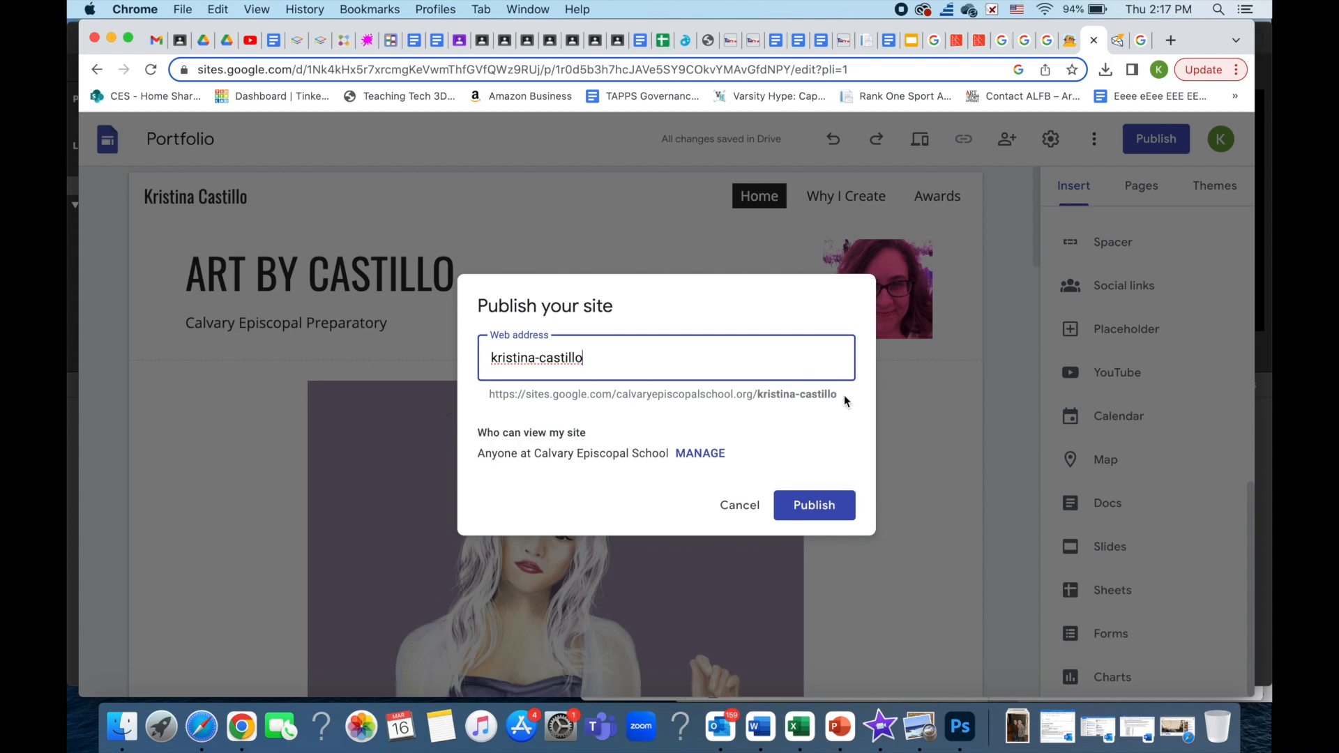
{"action": "left_click", "coordinate": [700, 454]}
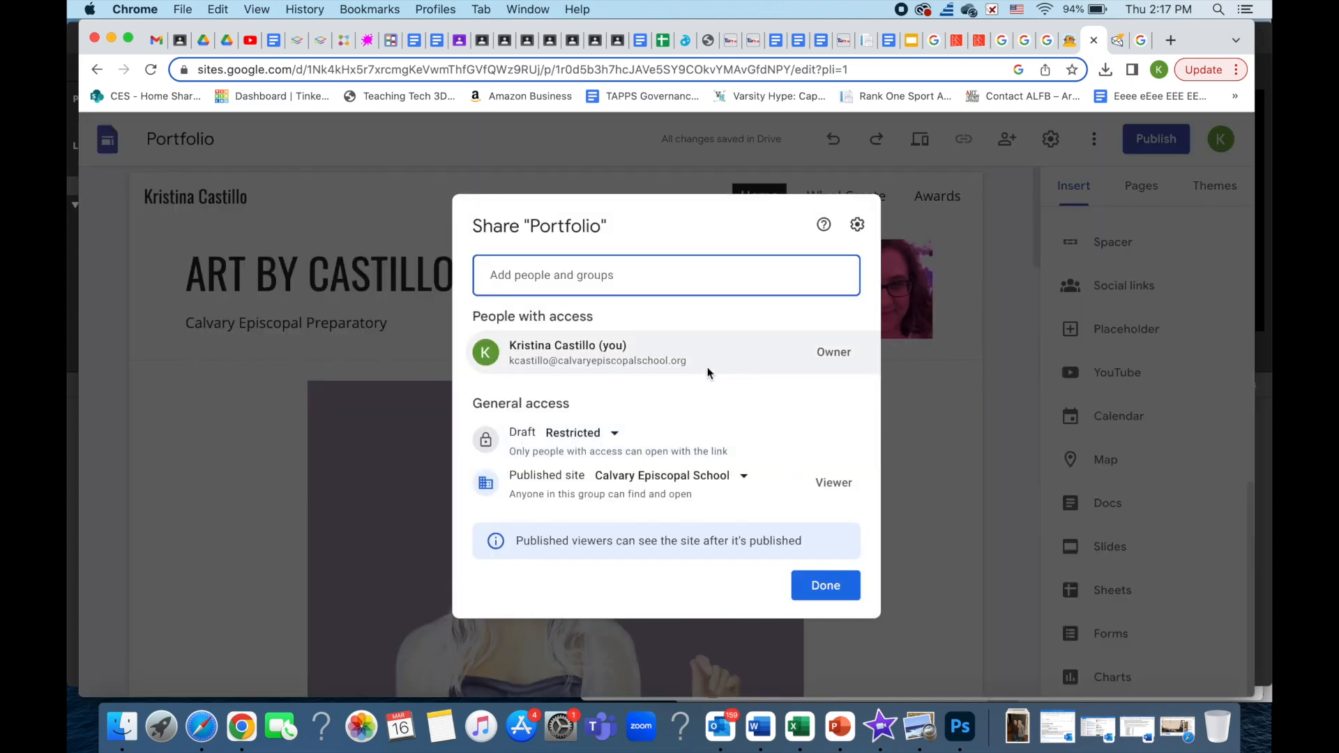
{"action": "mouse_move", "coordinate": [707, 367]}
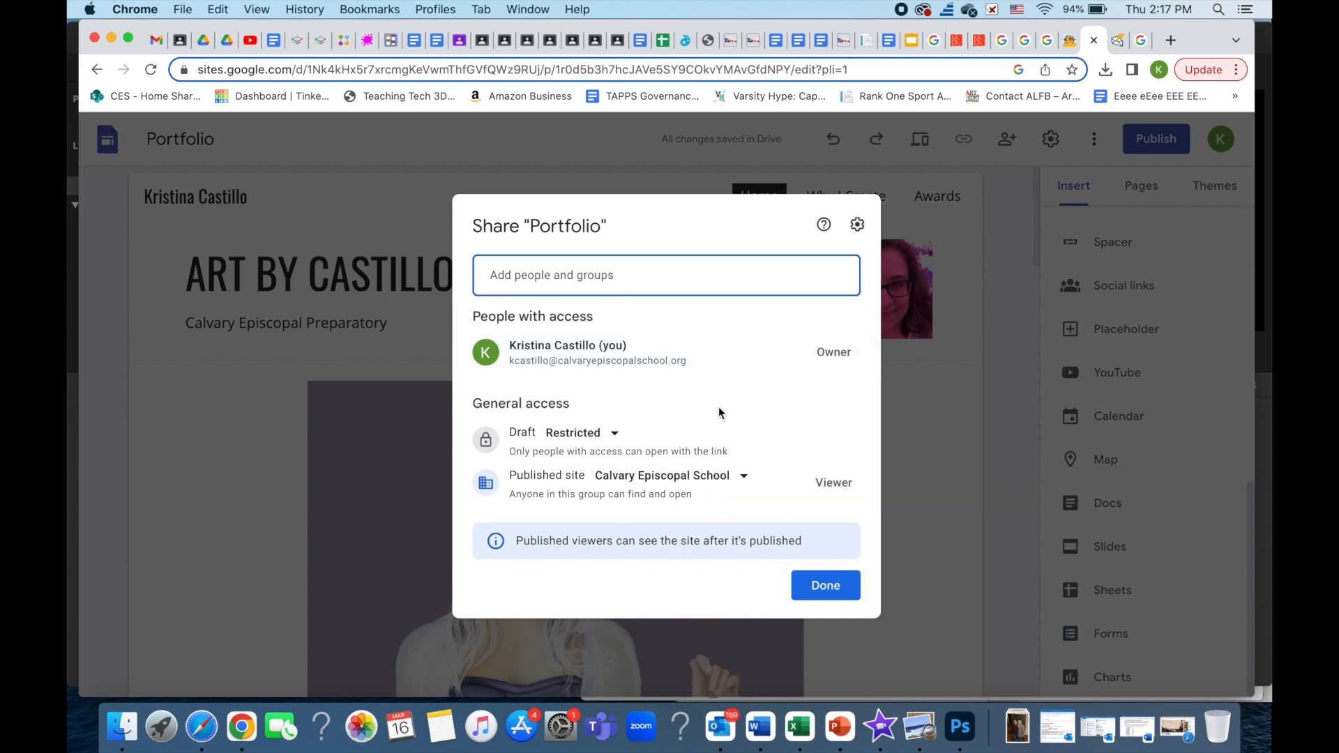
{"action": "left_click", "coordinate": [746, 477]}
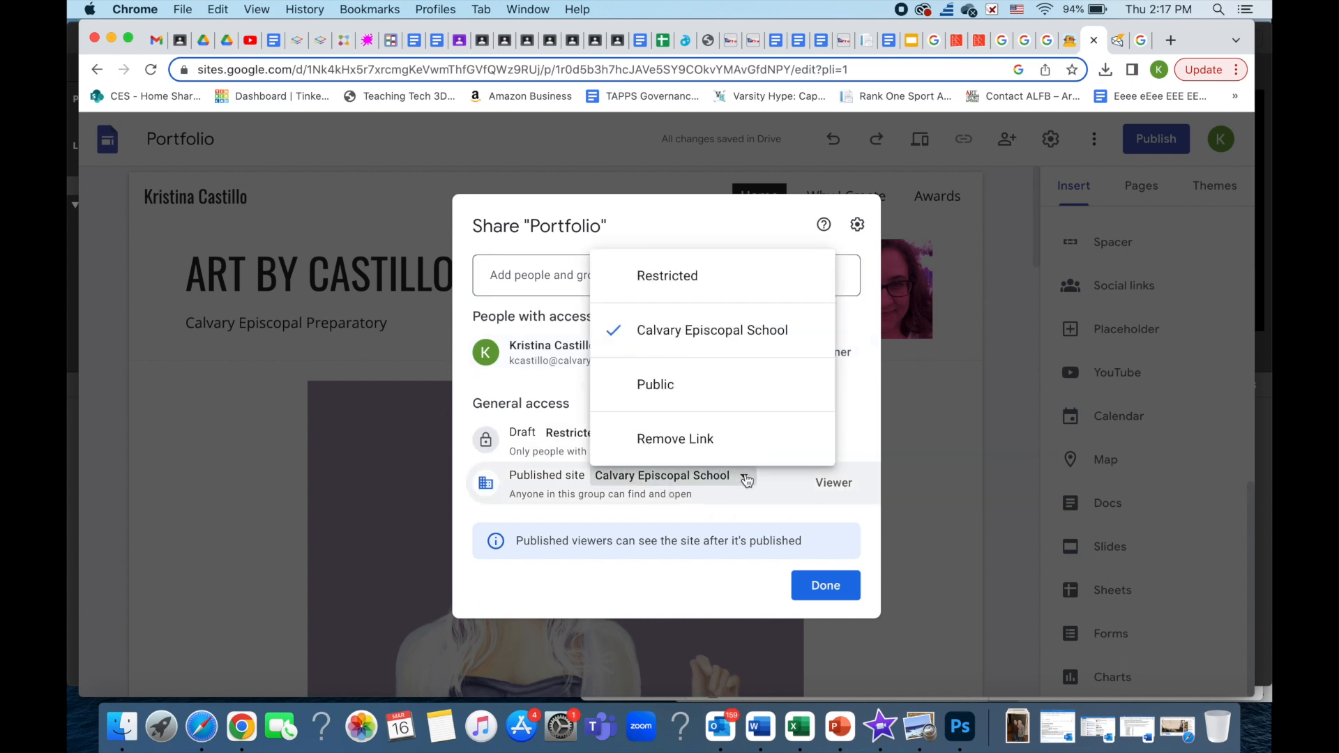
{"action": "left_click", "coordinate": [744, 396]}
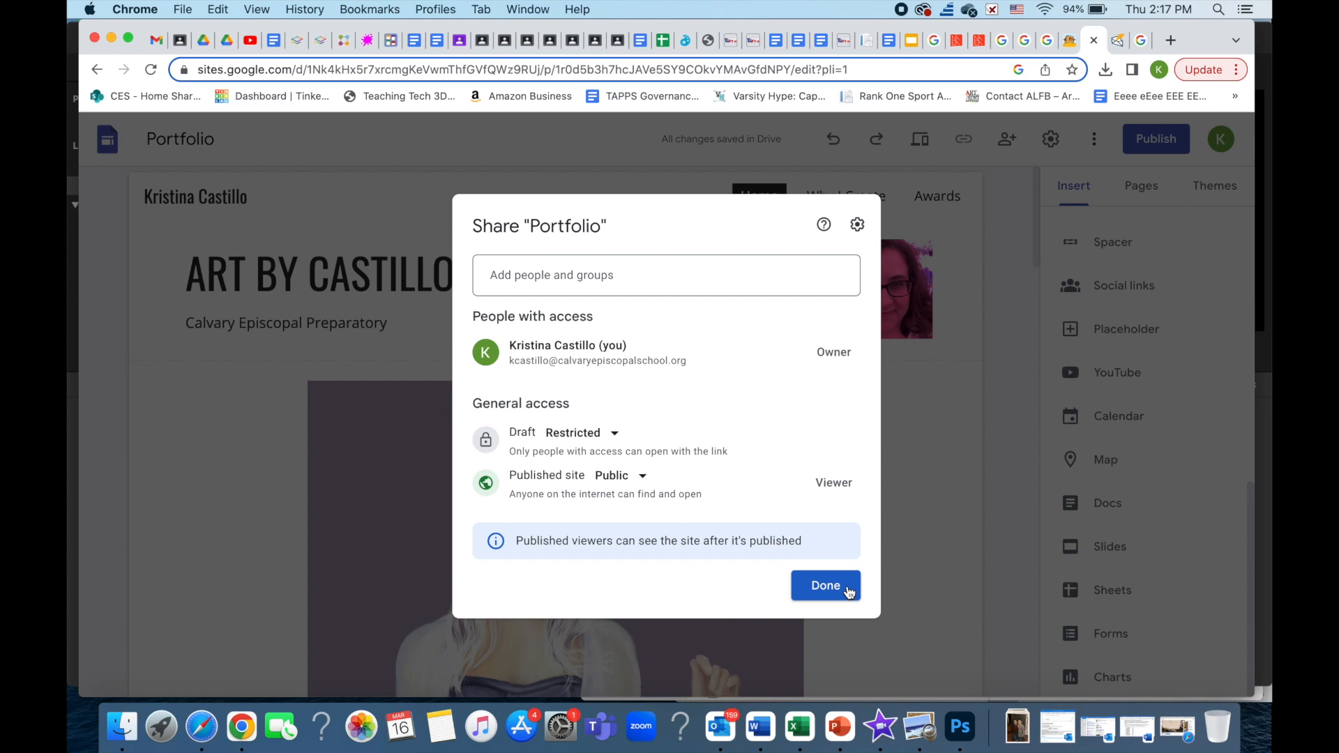
{"action": "left_click", "coordinate": [639, 476]}
{"action": "left_click", "coordinate": [750, 344]}
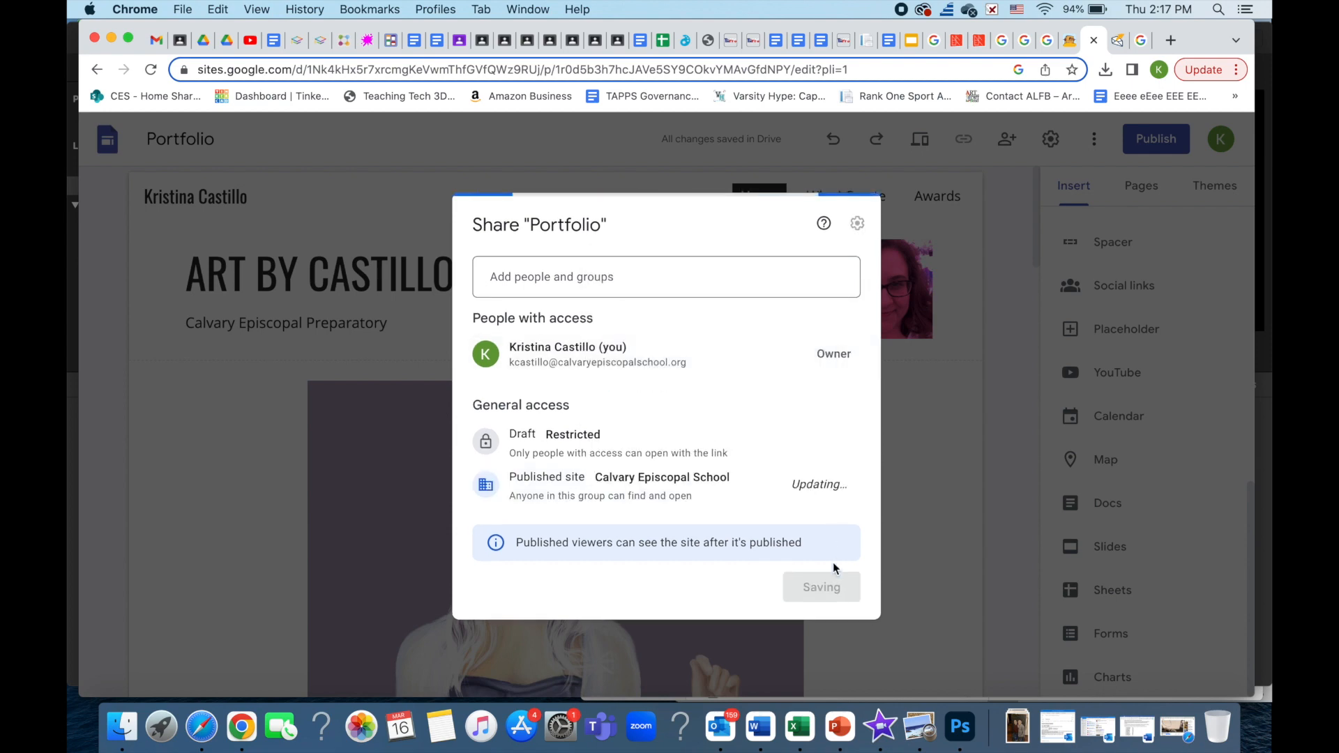
{"action": "left_click", "coordinate": [827, 587]}
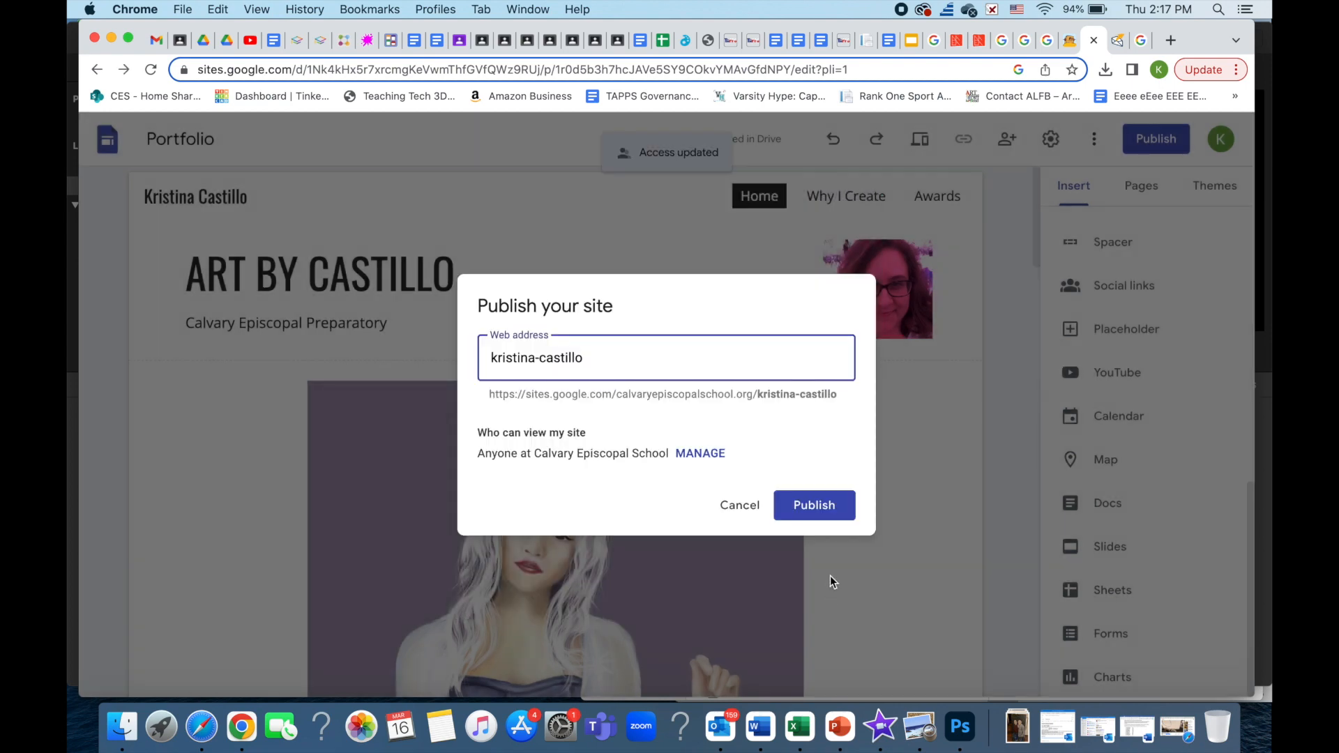
{"action": "left_click", "coordinate": [813, 509]}
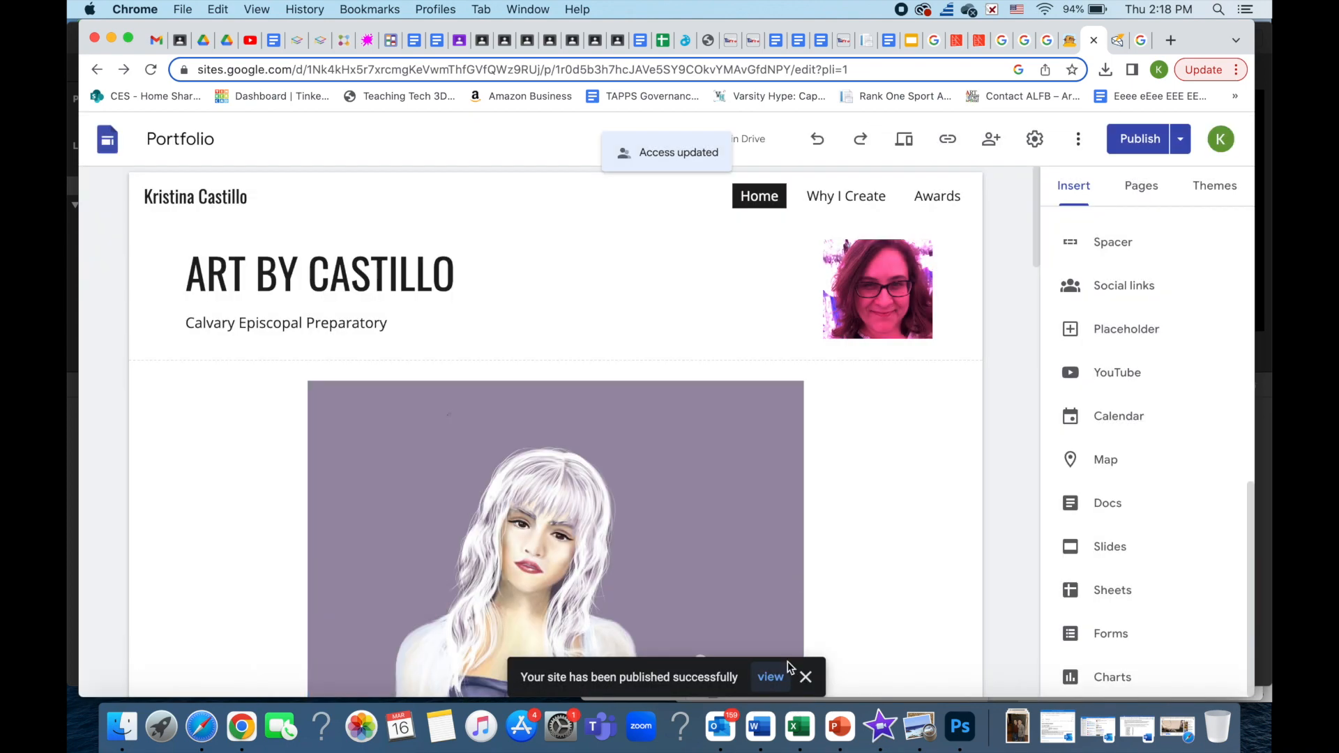
- Open the live site, scroll it, and visit Why I Create, Awards, then Home
{"action": "left_click", "coordinate": [767, 679]}
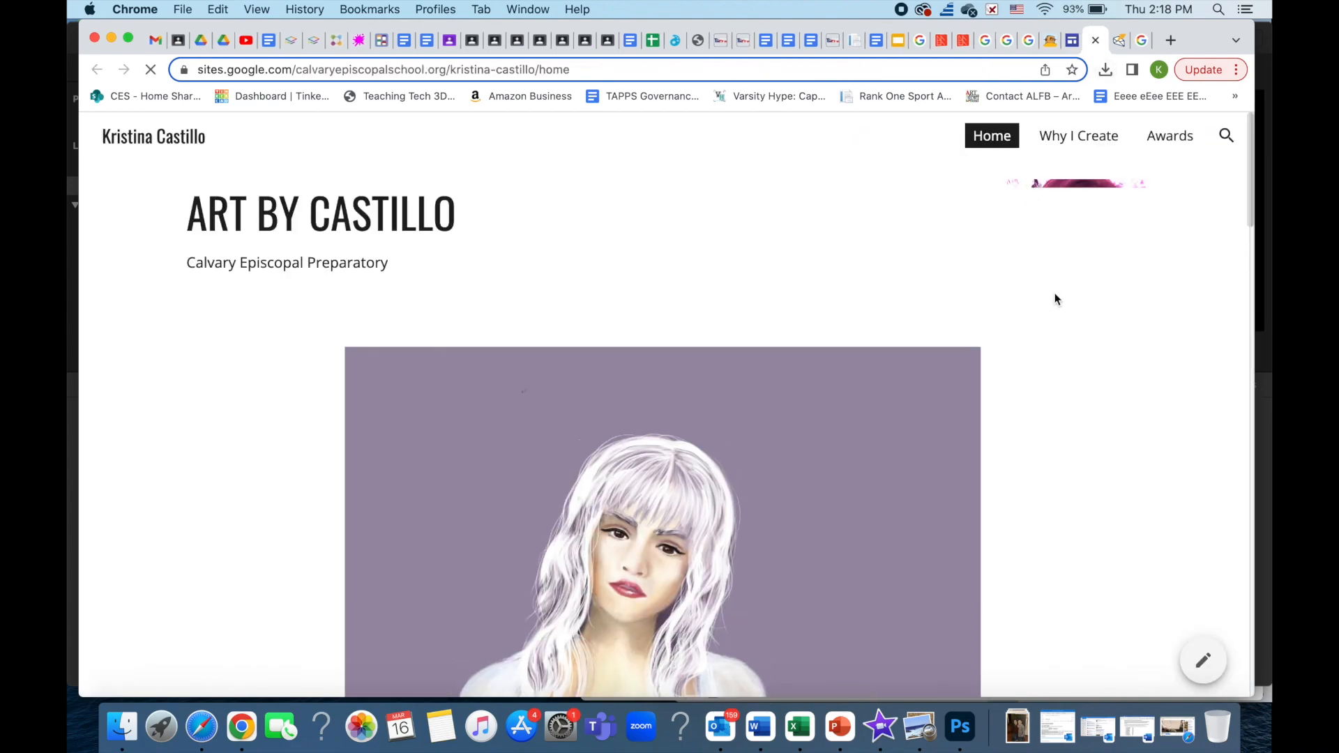
{"action": "scroll", "coordinate": [1081, 315], "scroll_direction": "down", "scroll_amount": 20}
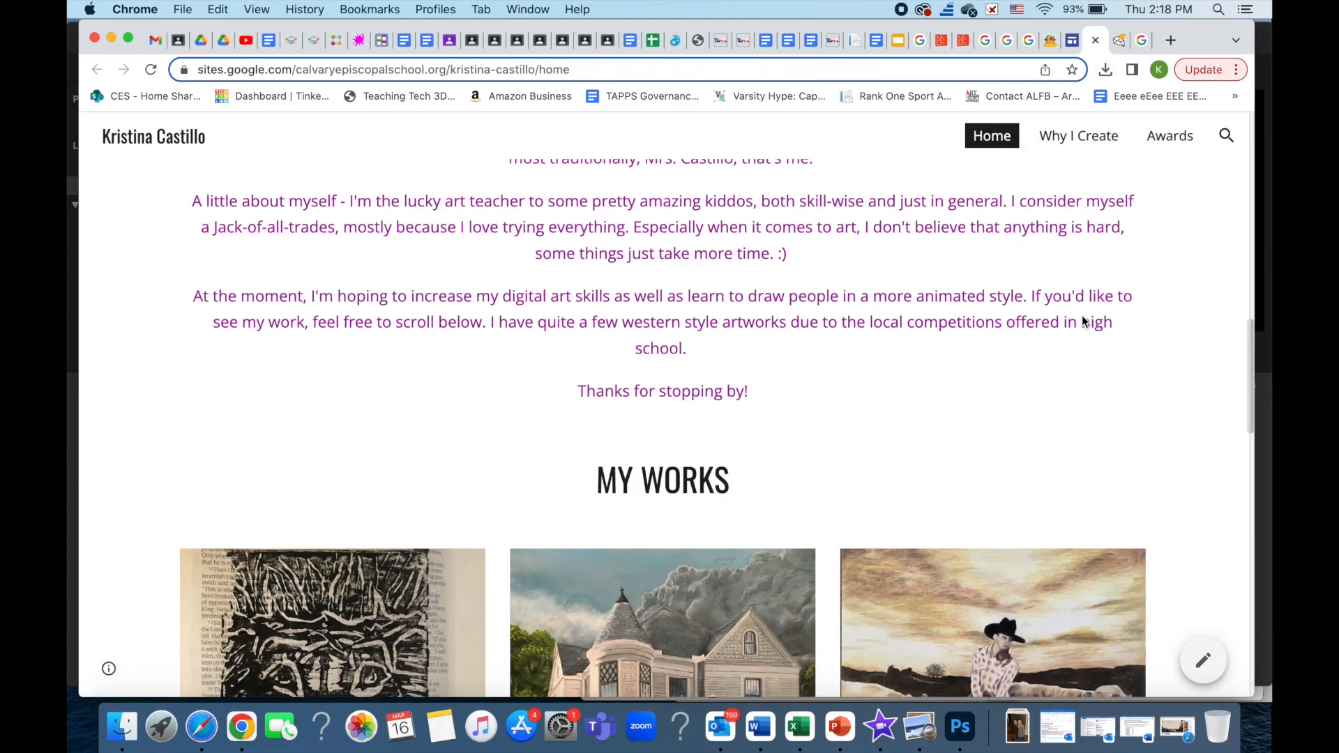
{"action": "scroll", "coordinate": [1082, 315], "scroll_direction": "down", "scroll_amount": 10}
{"action": "scroll", "coordinate": [1081, 315], "scroll_direction": "up", "scroll_amount": 20}
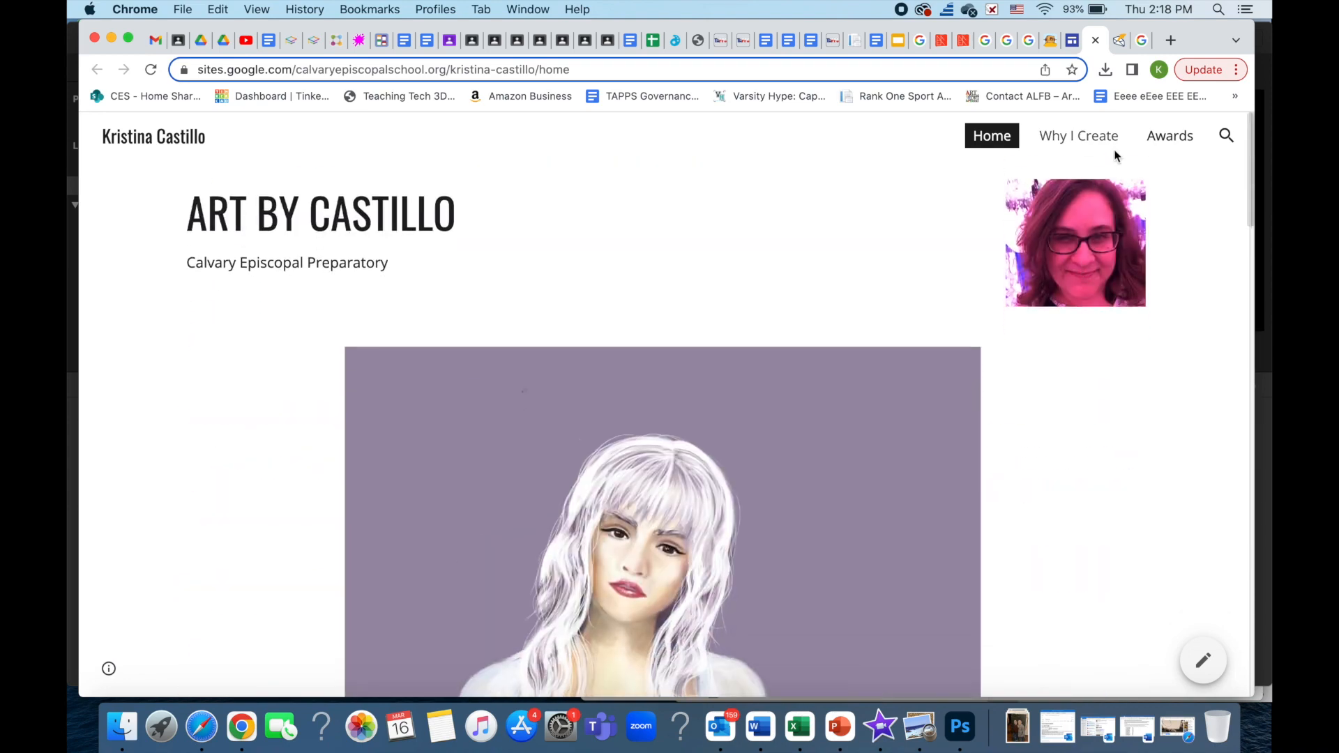
{"action": "left_click", "coordinate": [1108, 141]}
{"action": "left_click", "coordinate": [1158, 136]}
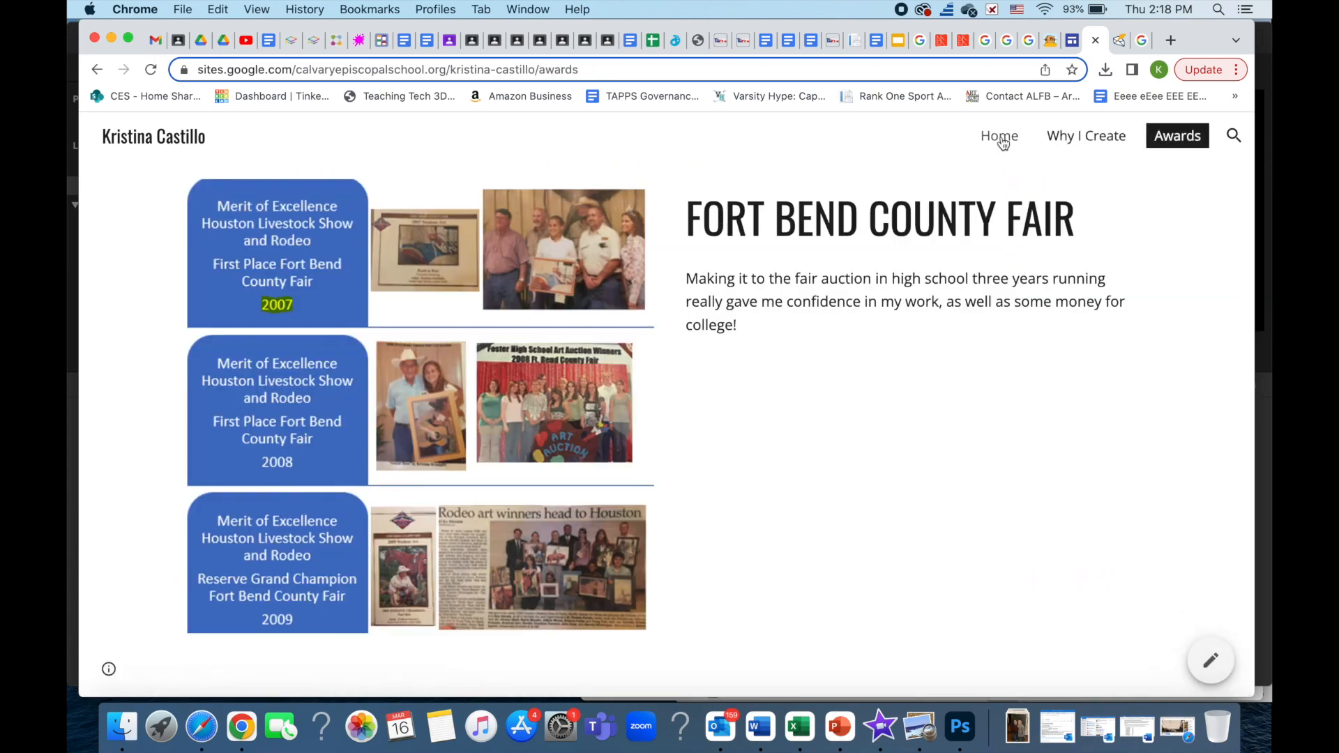
{"action": "left_click", "coordinate": [1001, 136]}
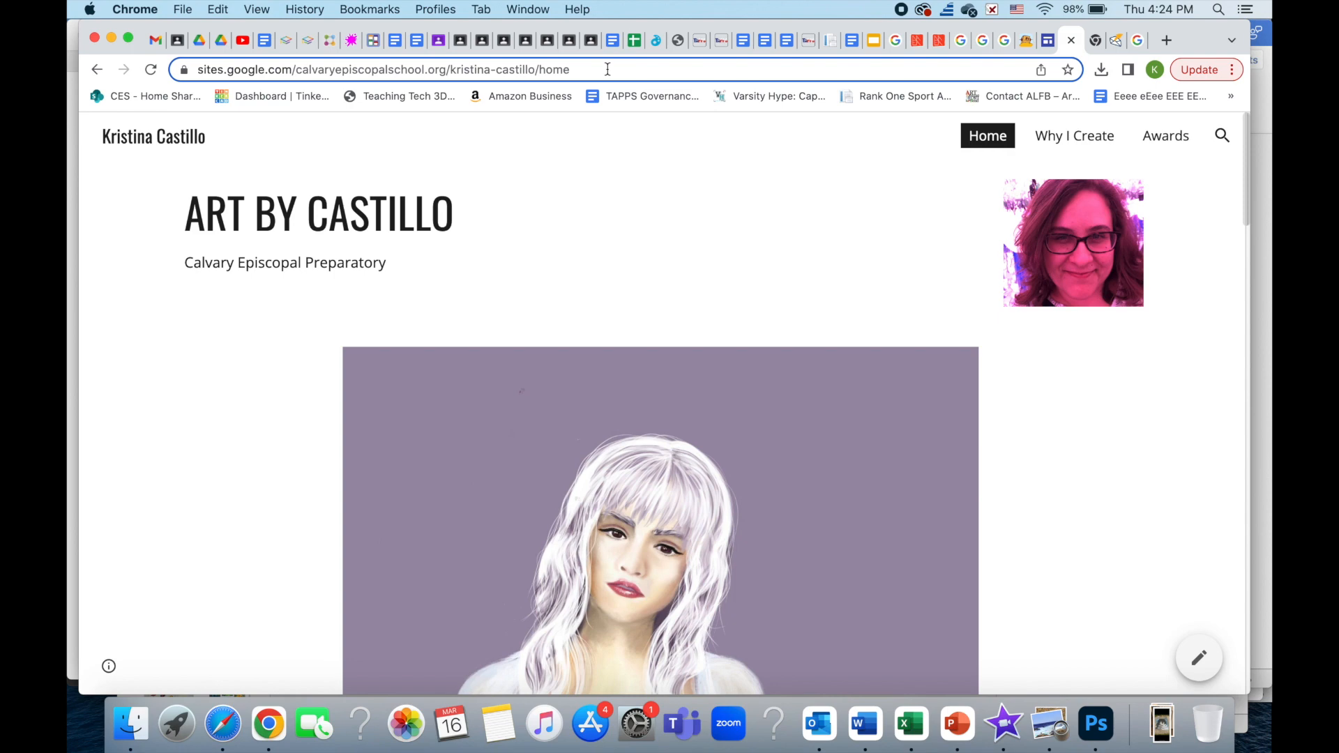
- Copy the published site's URL, search "free qr code" in a new tab, and open QR Code Generator
{"action": "left_click", "coordinate": [608, 69]}
{"action": "key", "text": "super+c"}
{"action": "key", "text": "super+t"}
{"action": "type", "text": "free qr code"}
{"action": "key", "text": "Return"}
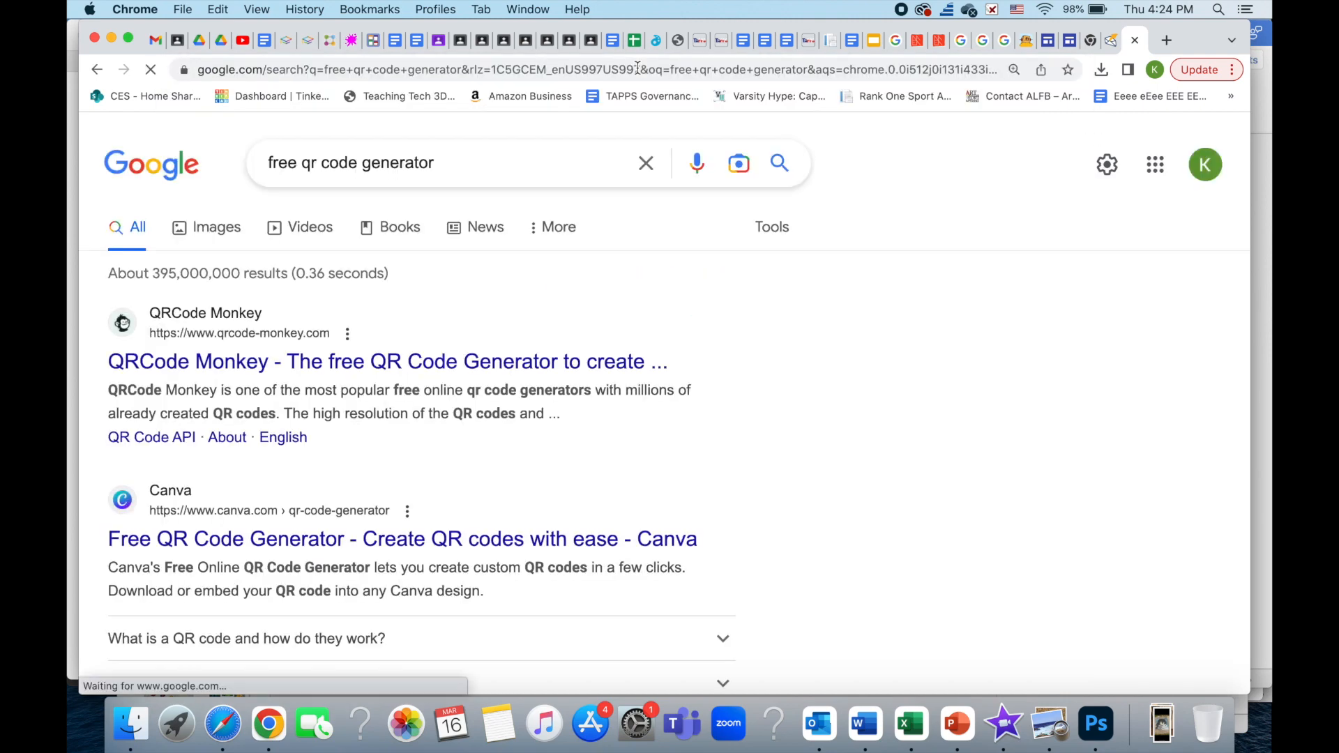
{"action": "scroll", "coordinate": [391, 304], "scroll_direction": "down", "scroll_amount": 10}
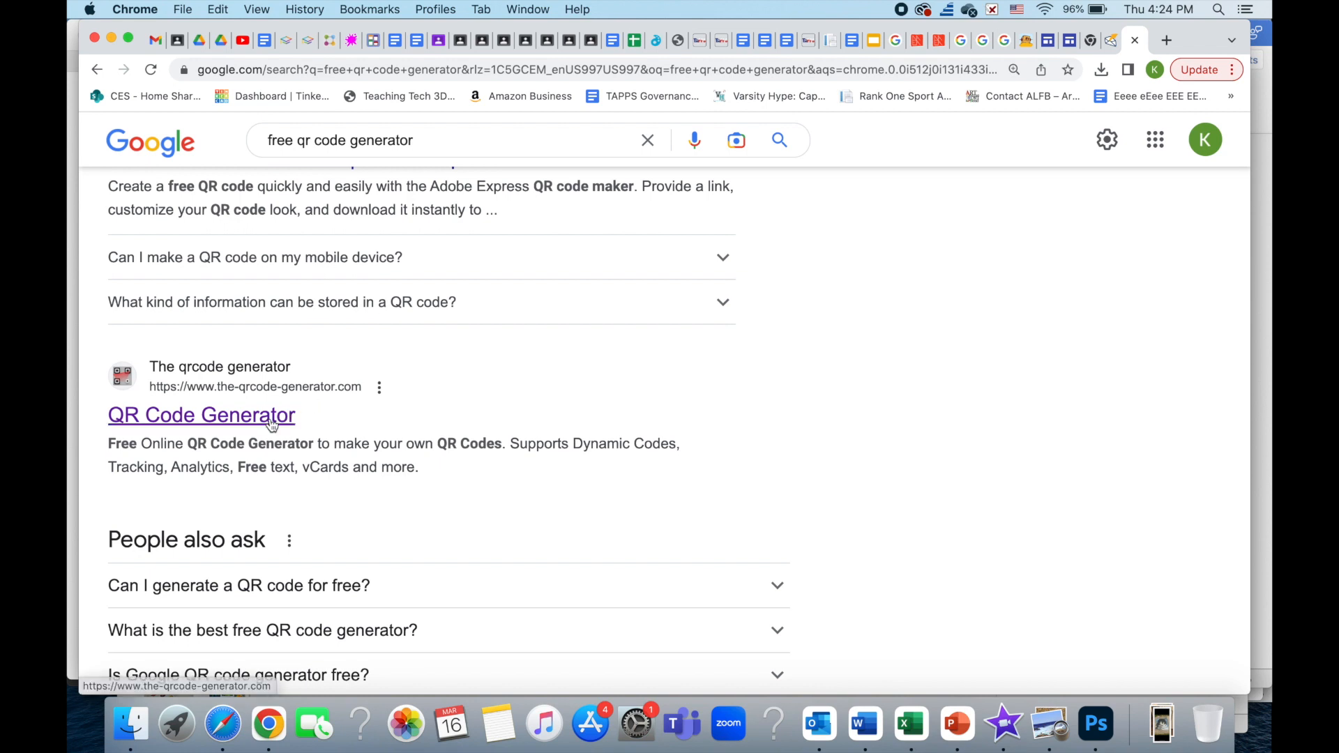
{"action": "left_click", "coordinate": [272, 424]}
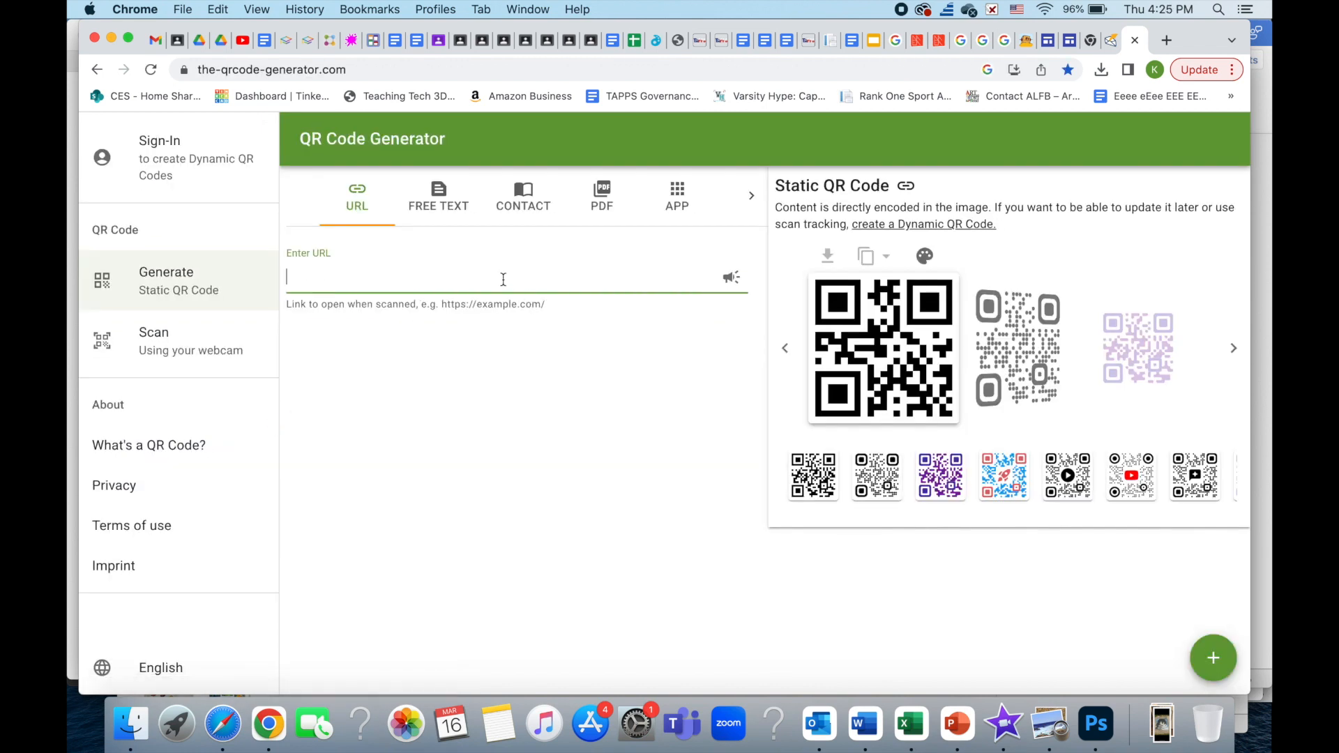
- Paste the portfolio URL and download its QR code as PNG "portfolio website"
{"action": "key", "text": "super+v"}
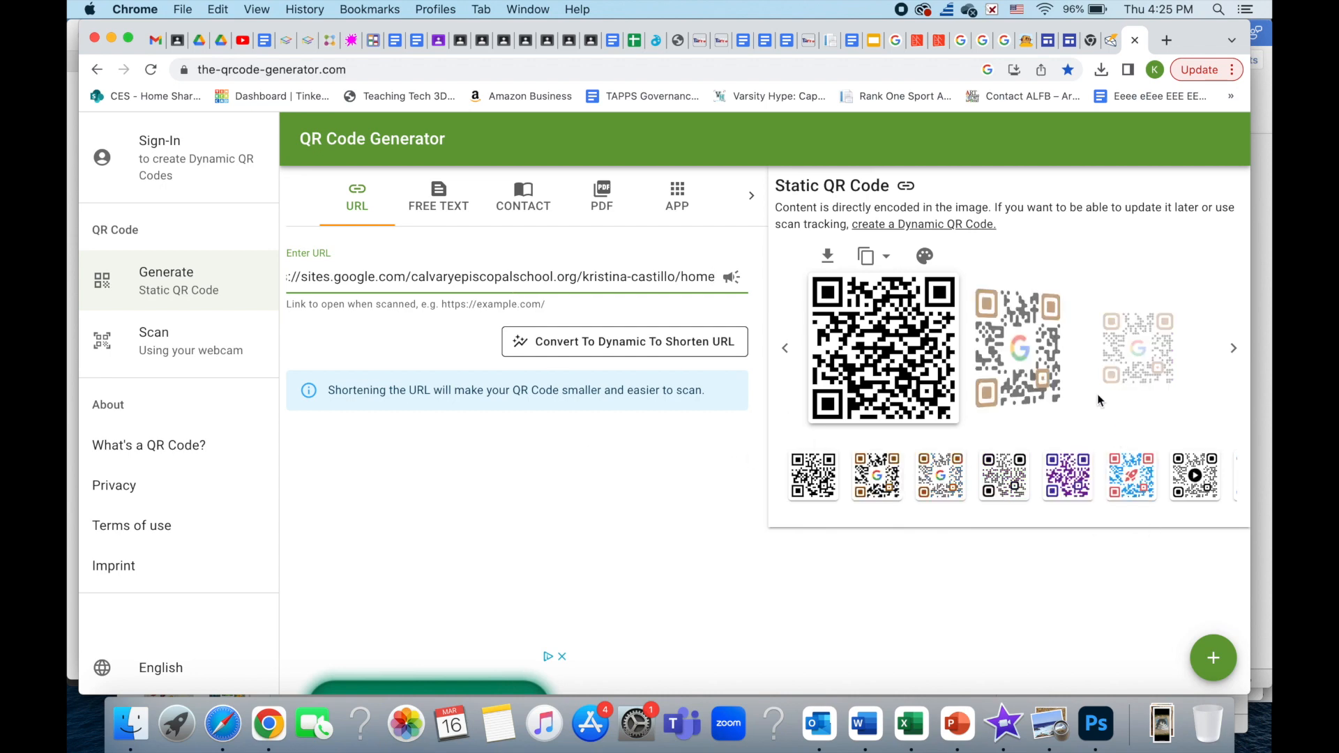
{"action": "left_click", "coordinate": [826, 256]}
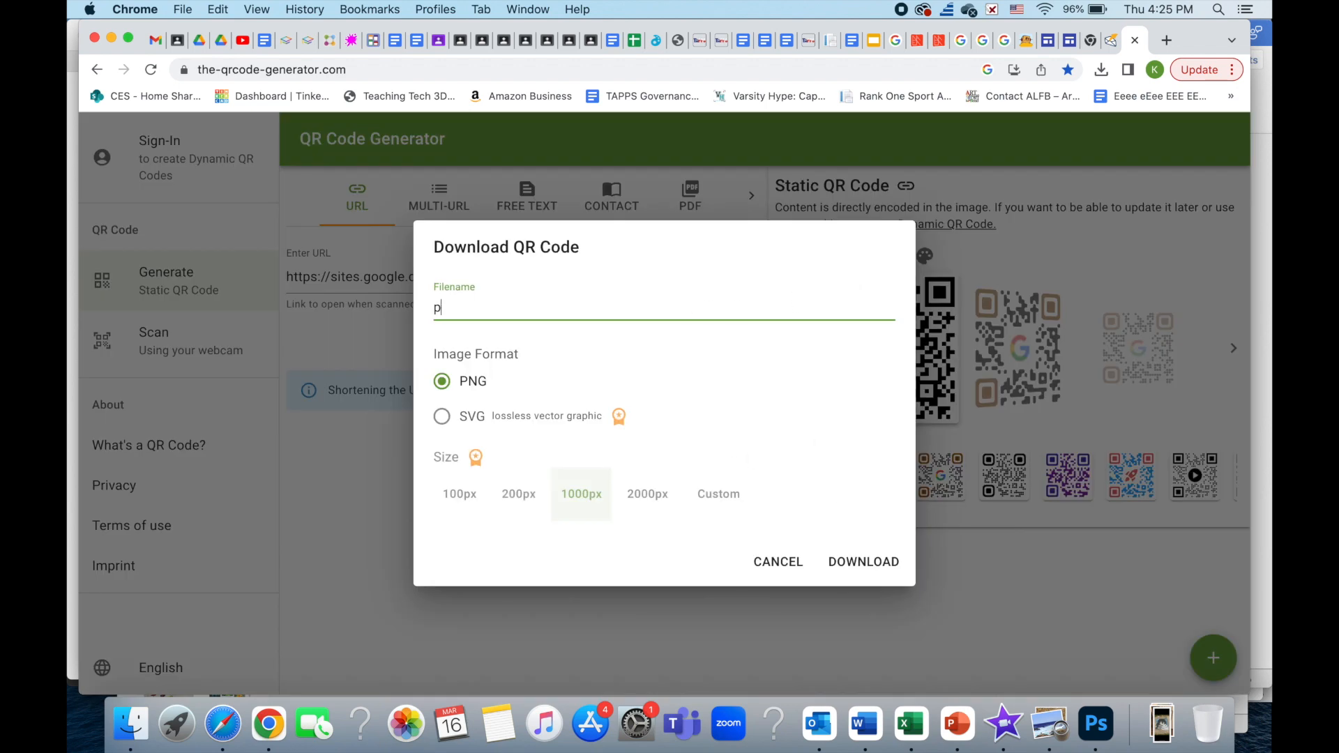
{"action": "type", "text": "portfolio website"}
{"action": "left_click", "coordinate": [862, 561]}
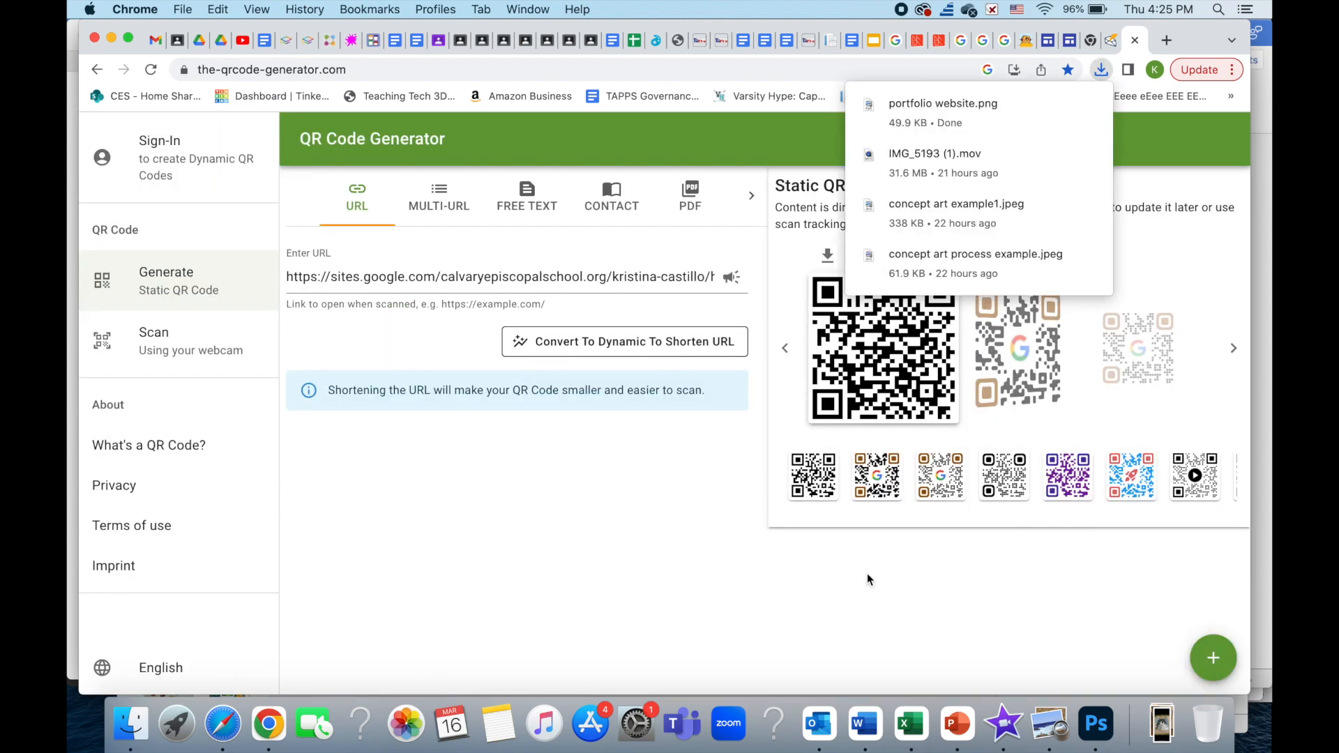